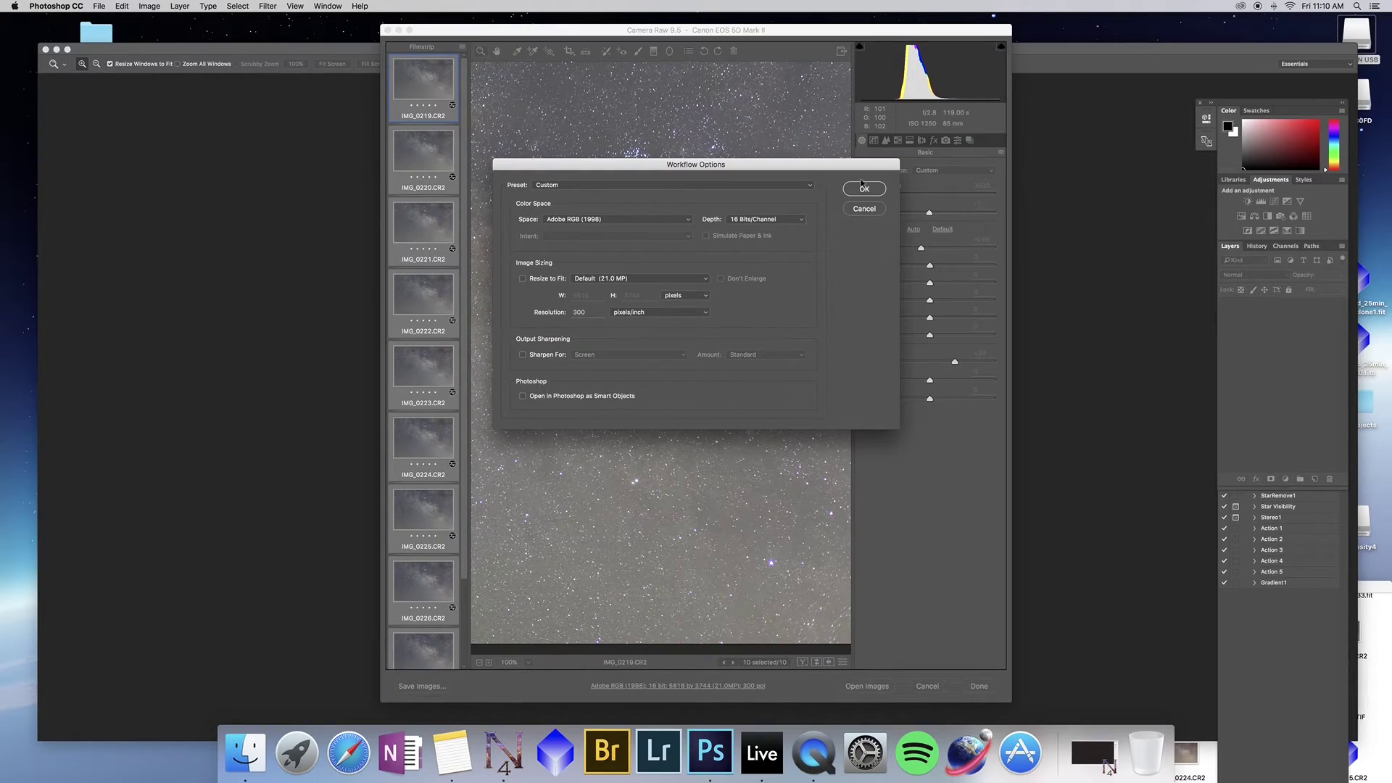
- Accept the Camera Raw Workflow Options, then bring up the File menu in the empty workspace
left_click(863, 187)
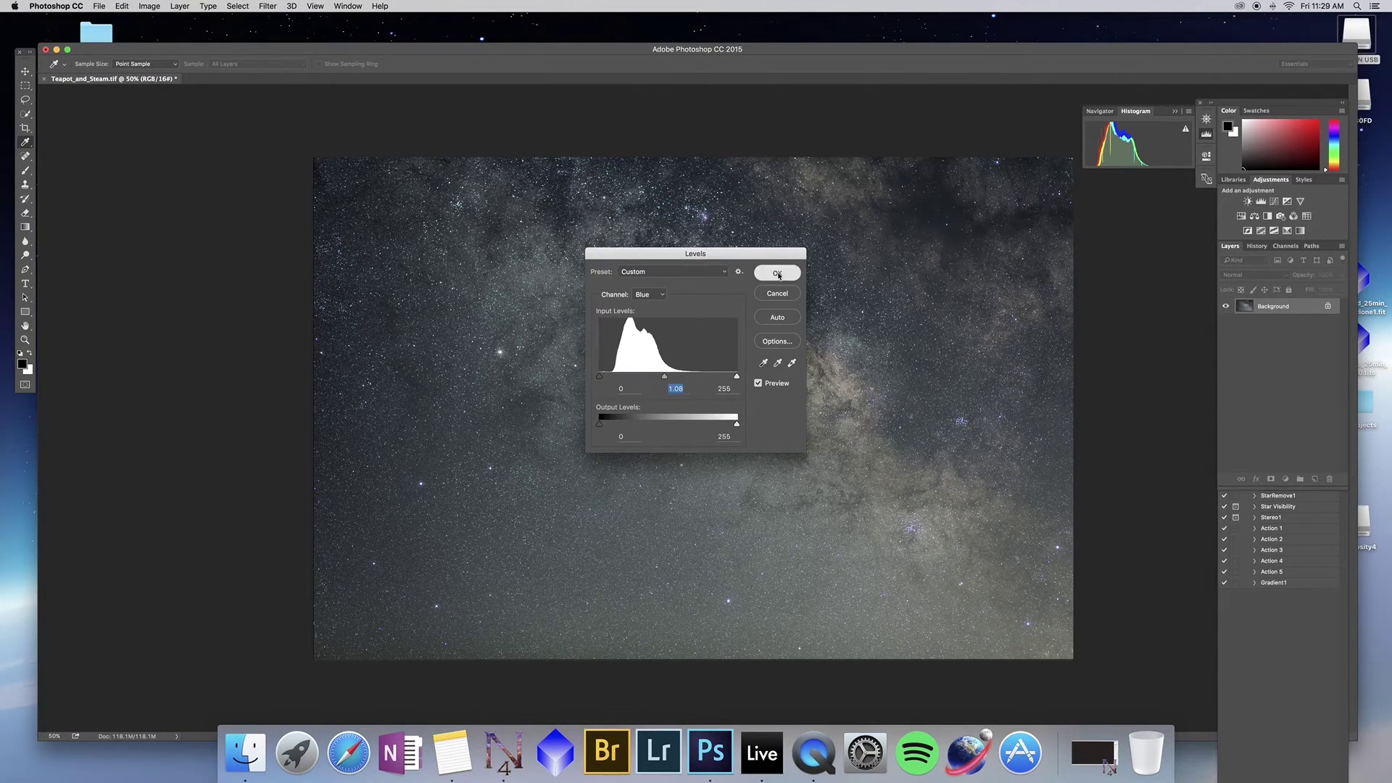
left_click(778, 272)
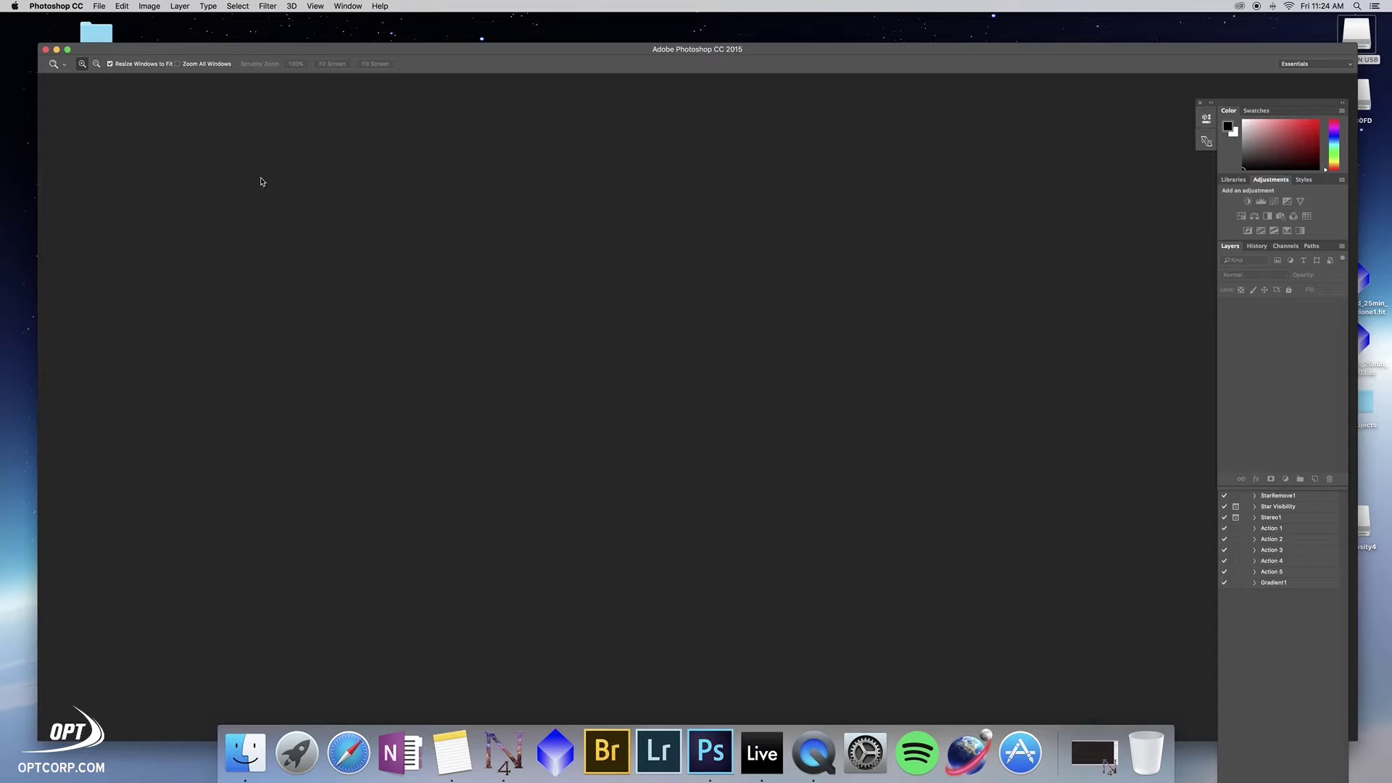
- Open the stacked Teapot_and_Steam.tif image from the 2016_06_25 folder
left_click(98, 6)
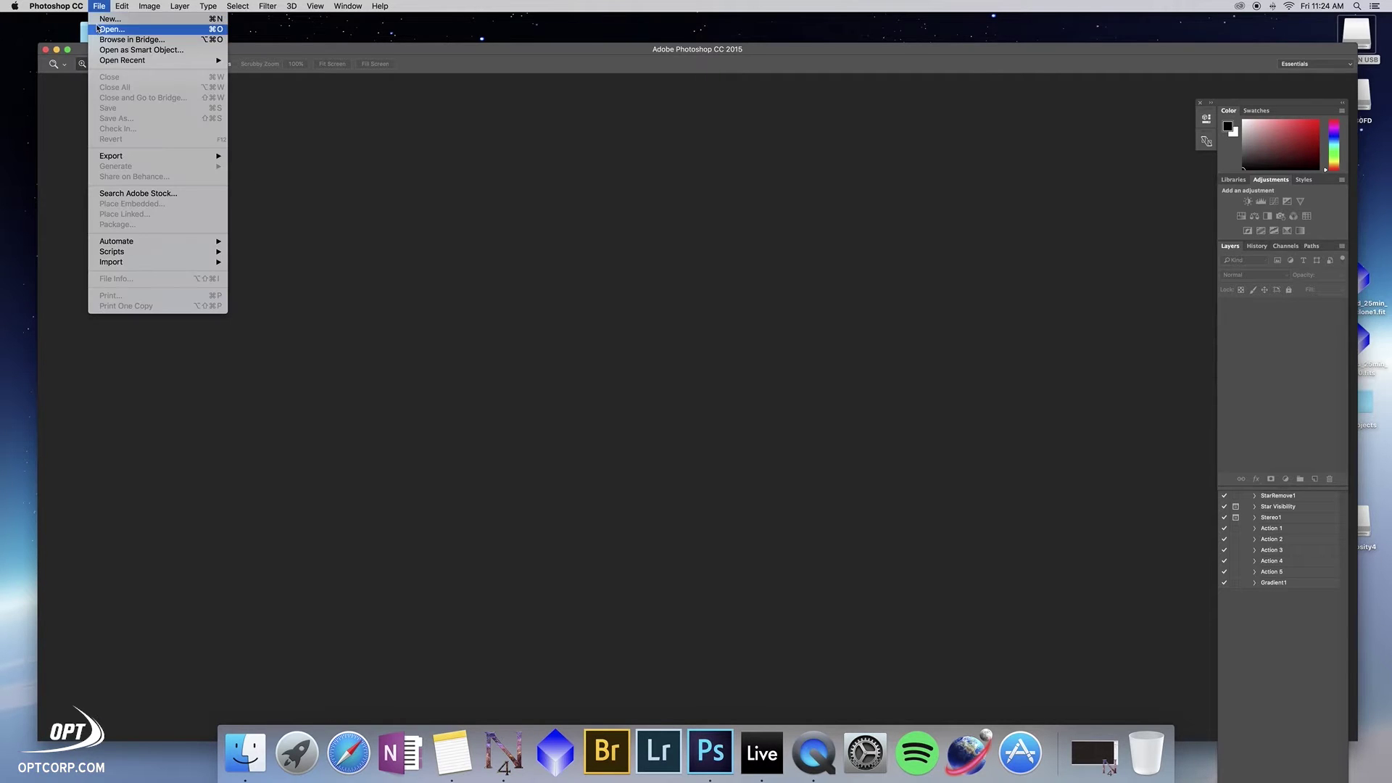
left_click(109, 29)
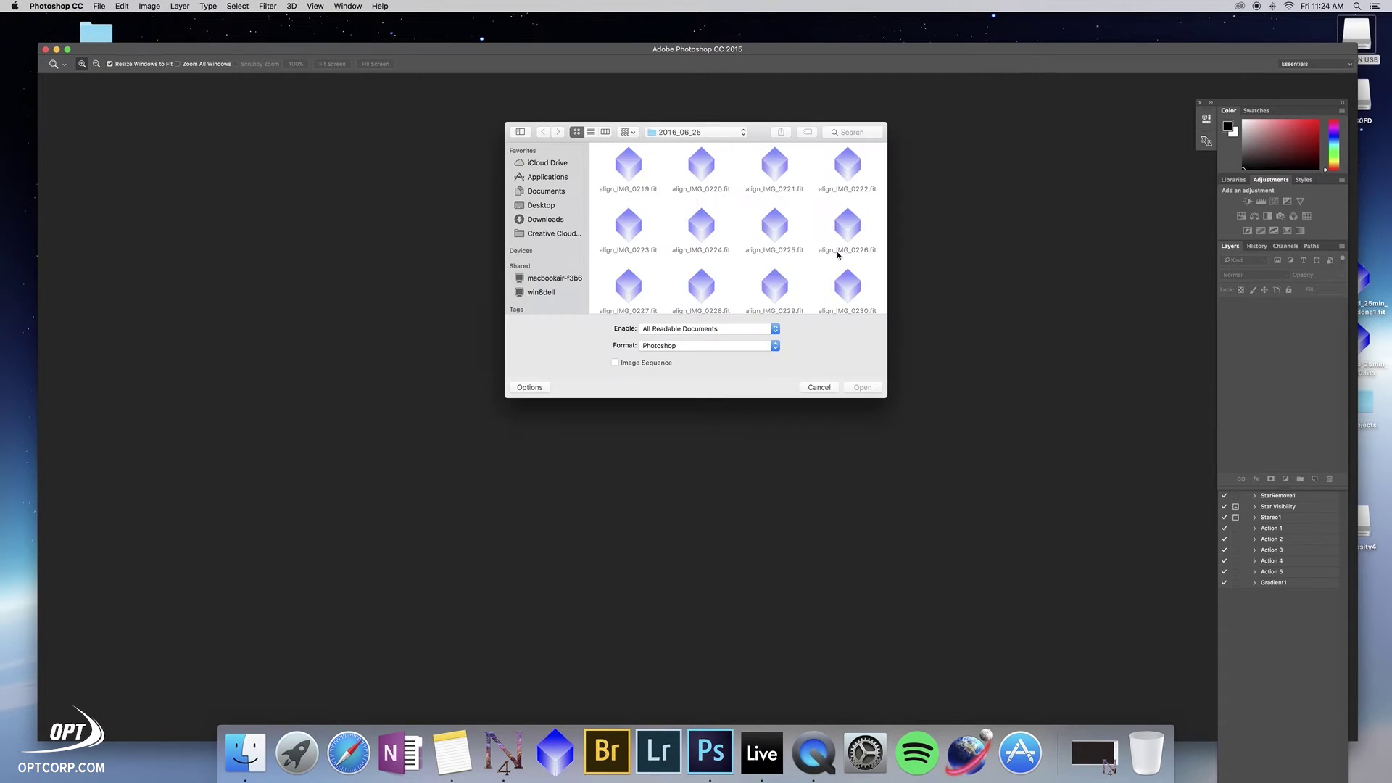
scroll(880, 235, "down", 10)
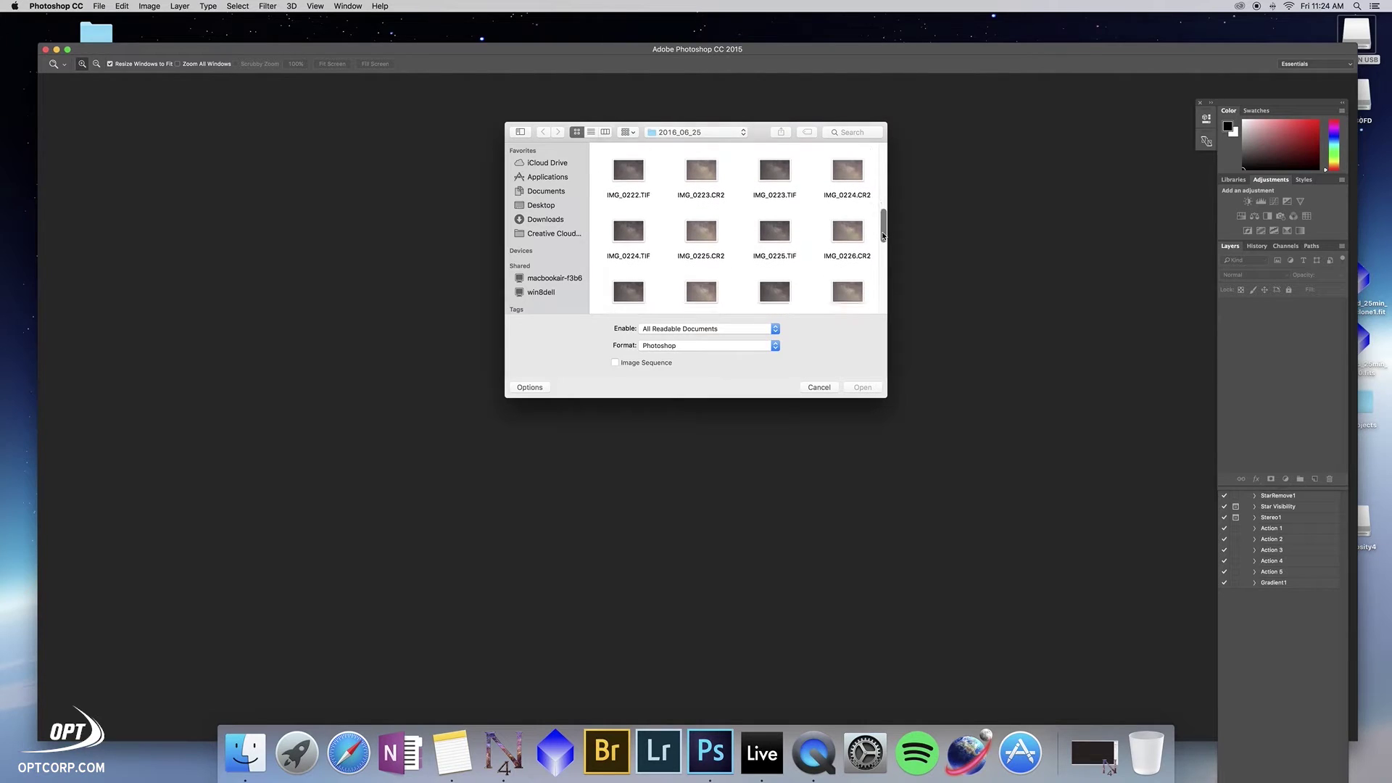
scroll(883, 239, "down", 5)
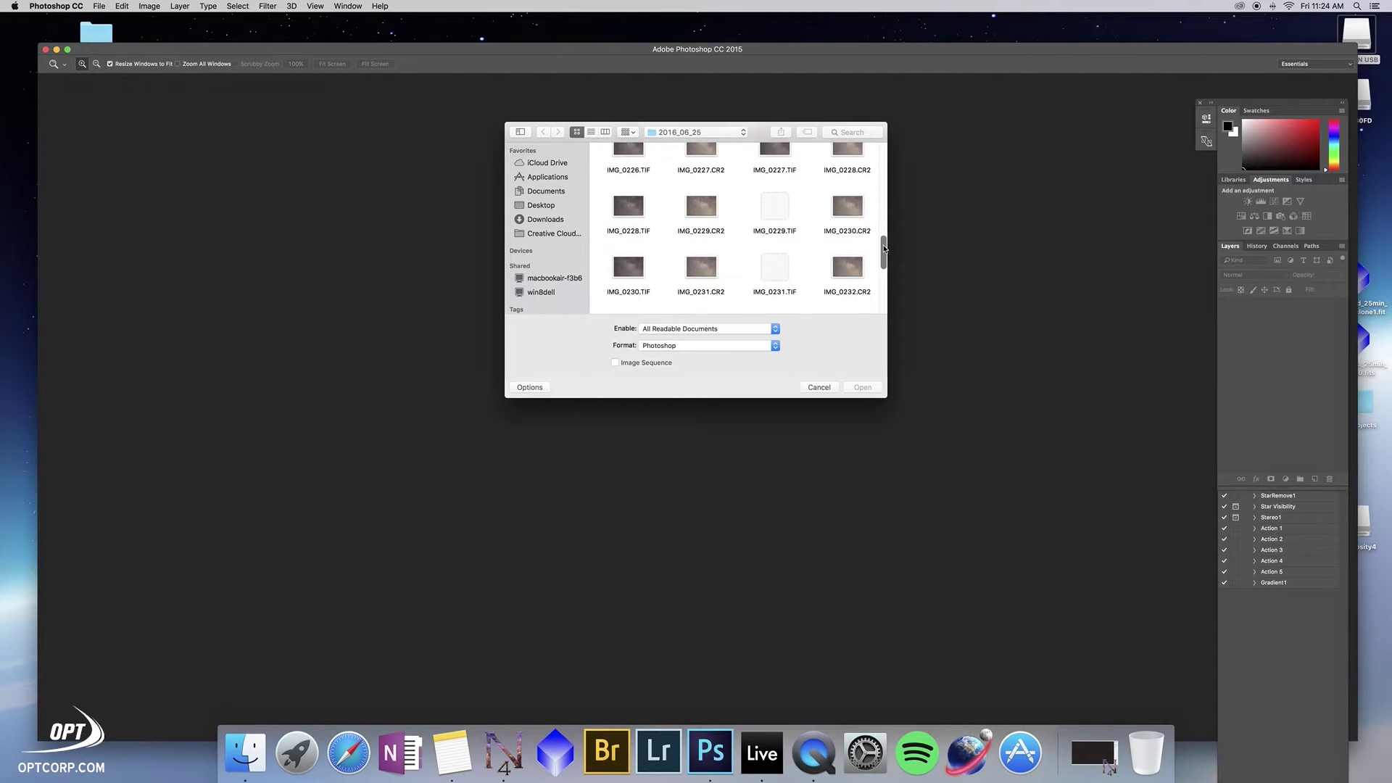
scroll(883, 250, "down", 5)
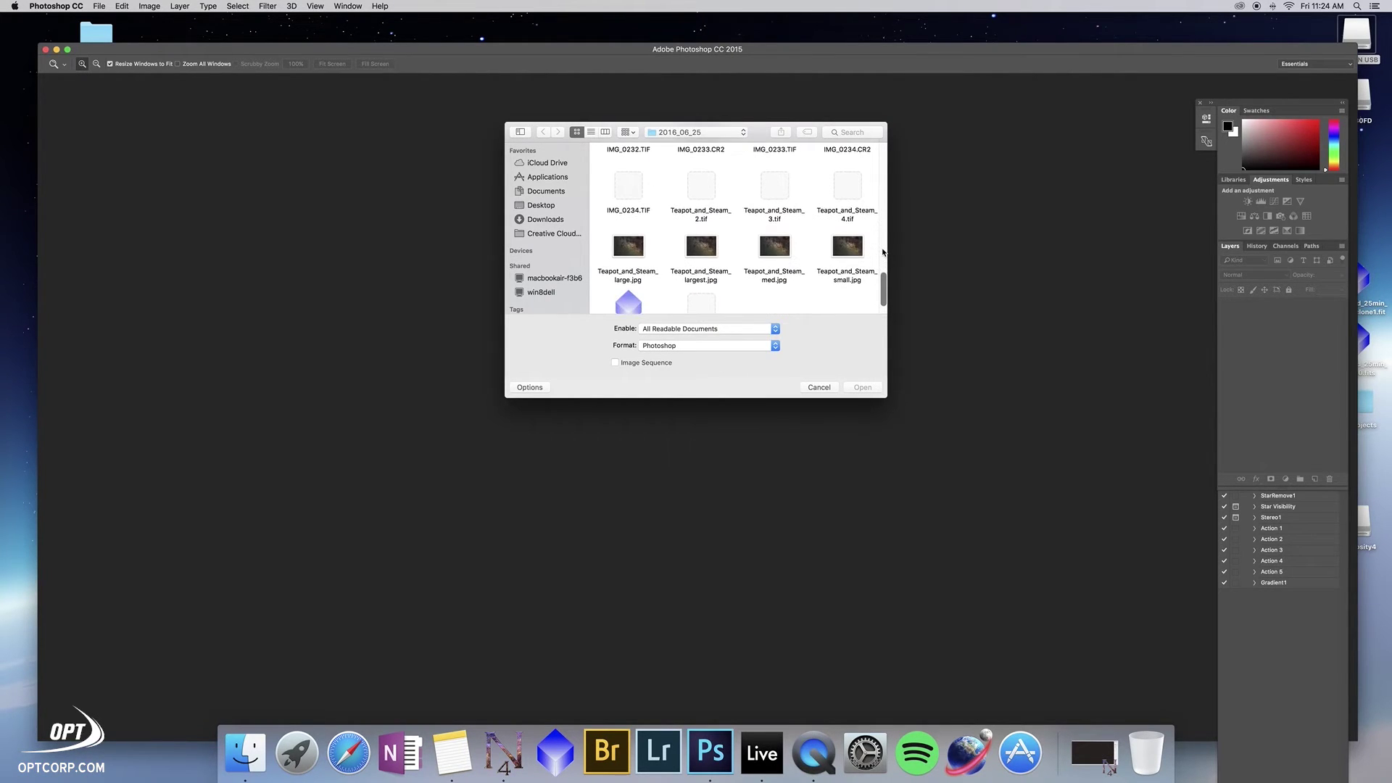
scroll(834, 239, "up", 2)
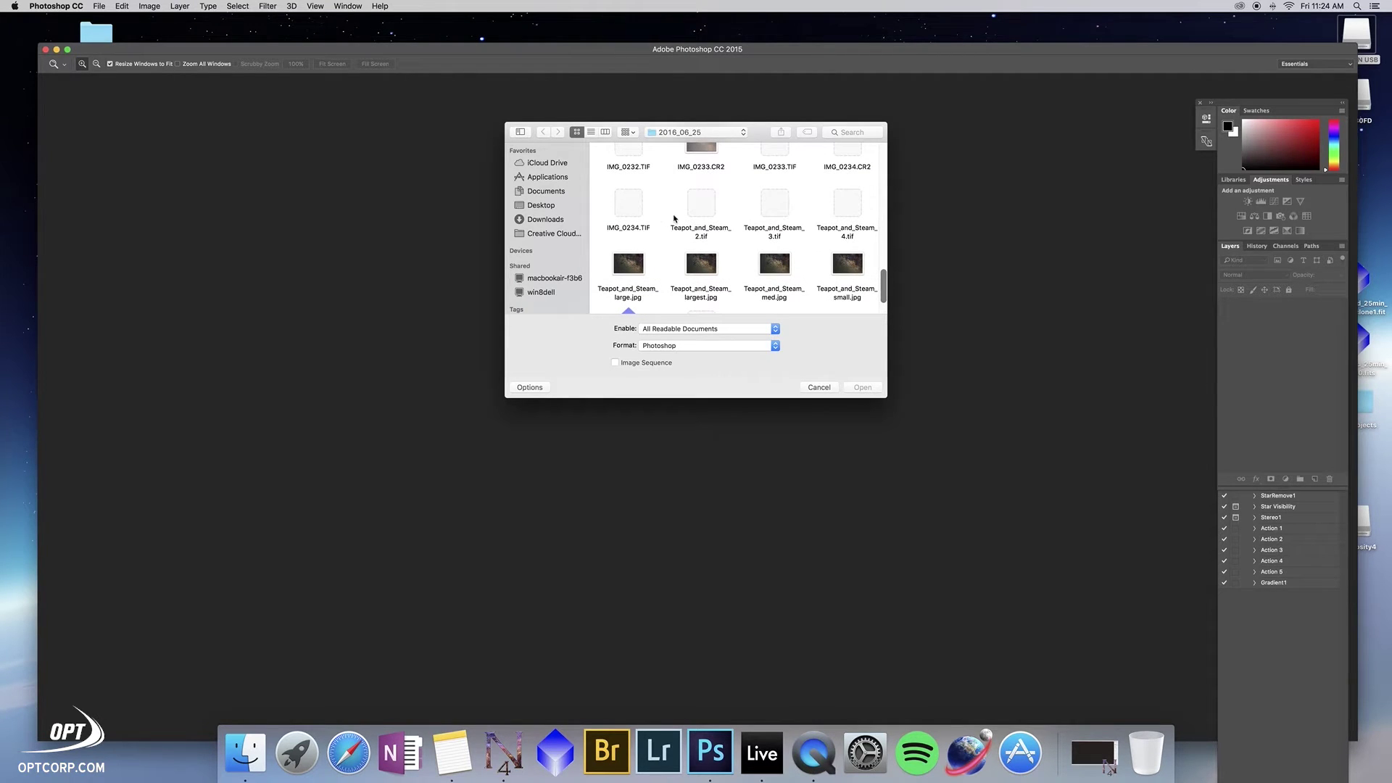
scroll(711, 239, "down", 2)
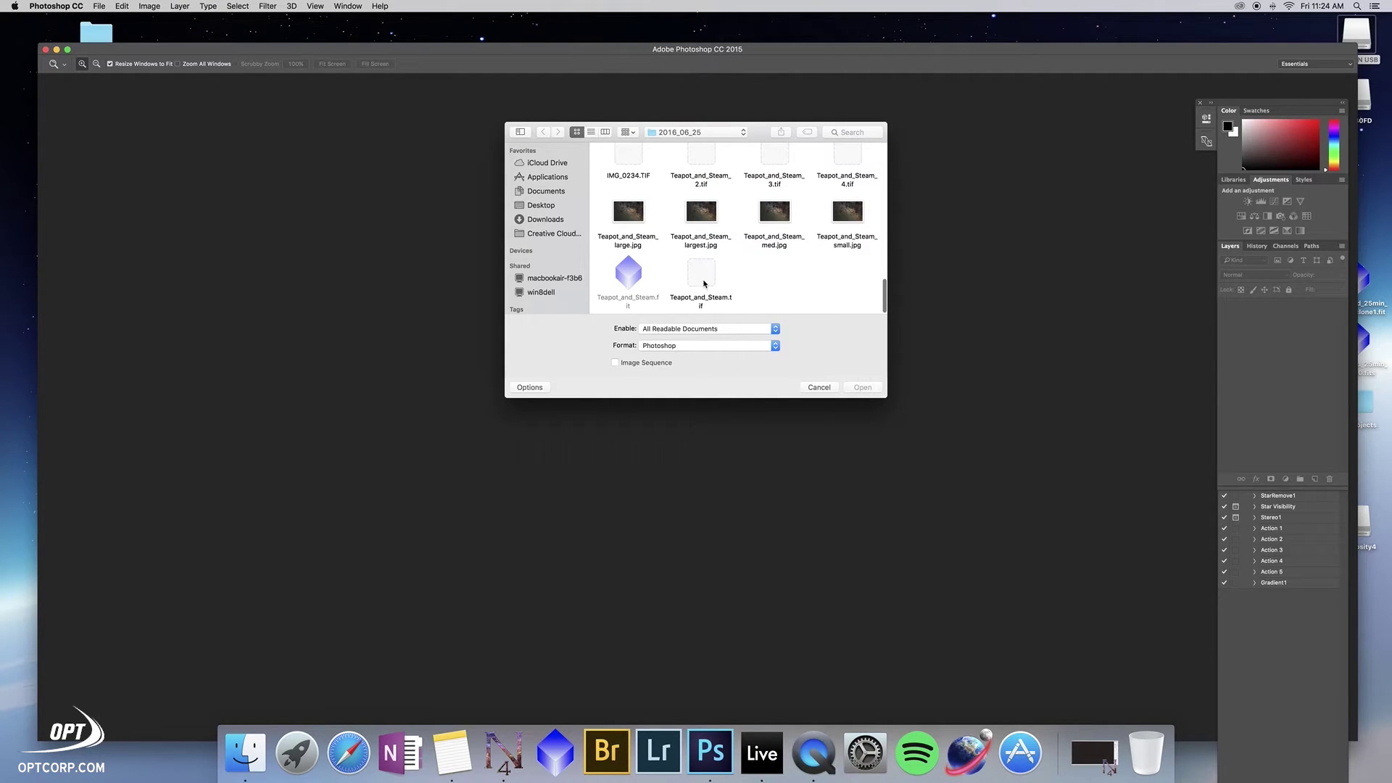
left_click(698, 277)
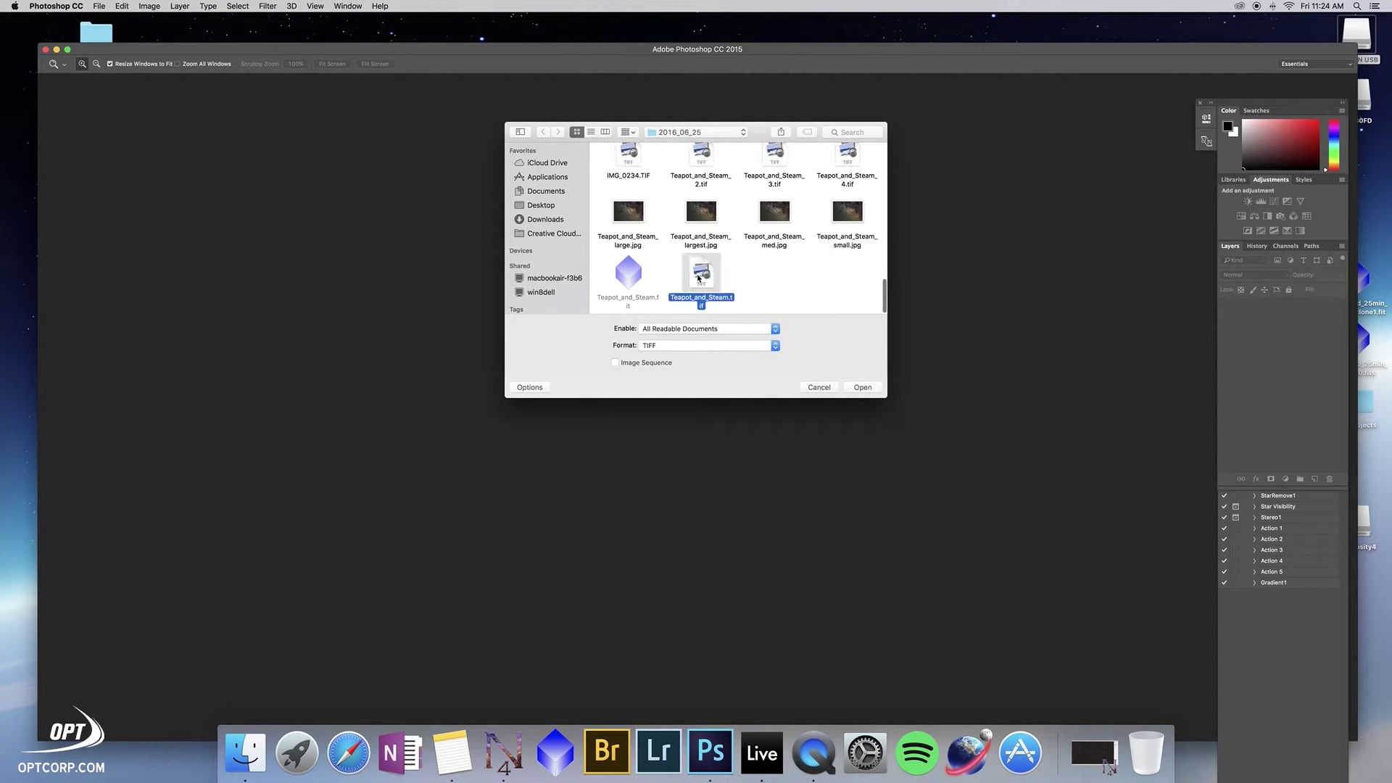
left_click(874, 388)
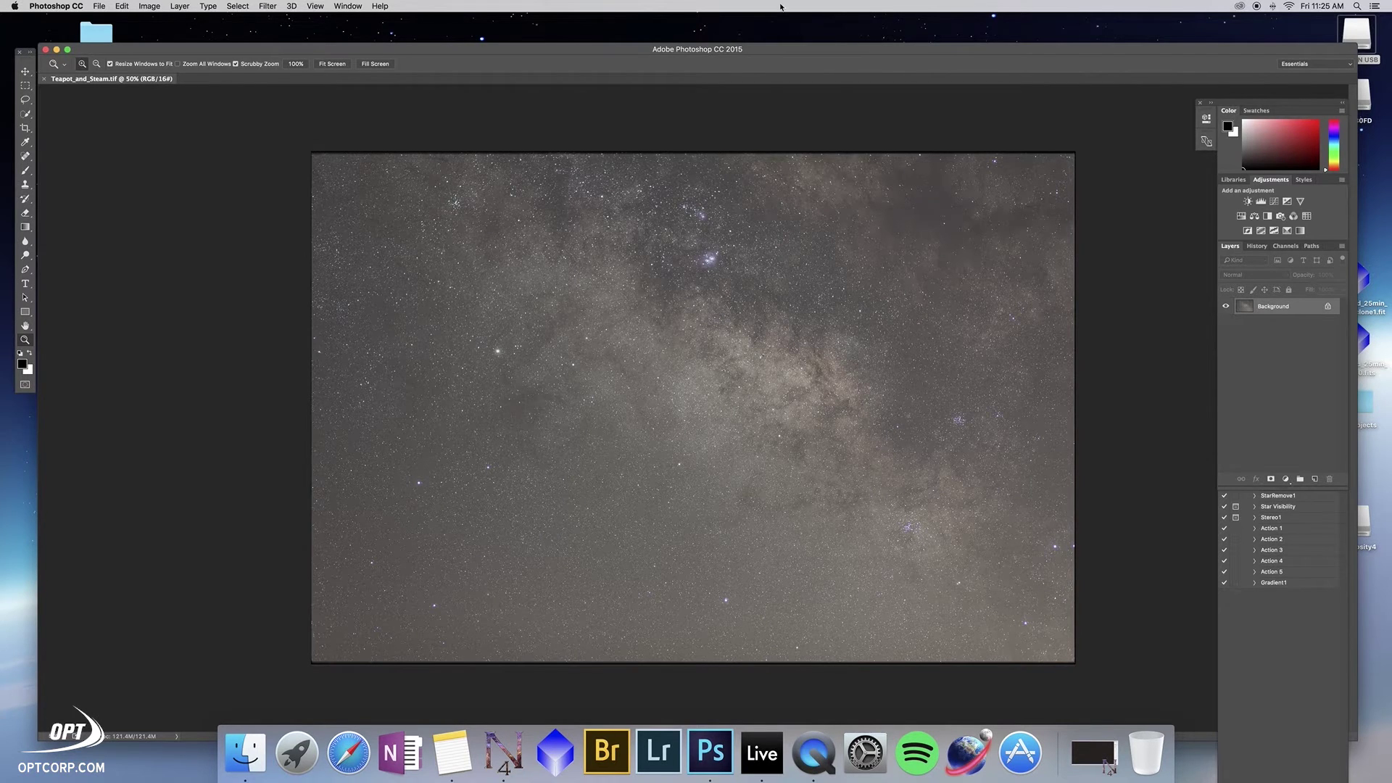
- Select the Rectangular Marquee tool and show the Histogram panel
left_click(25, 86)
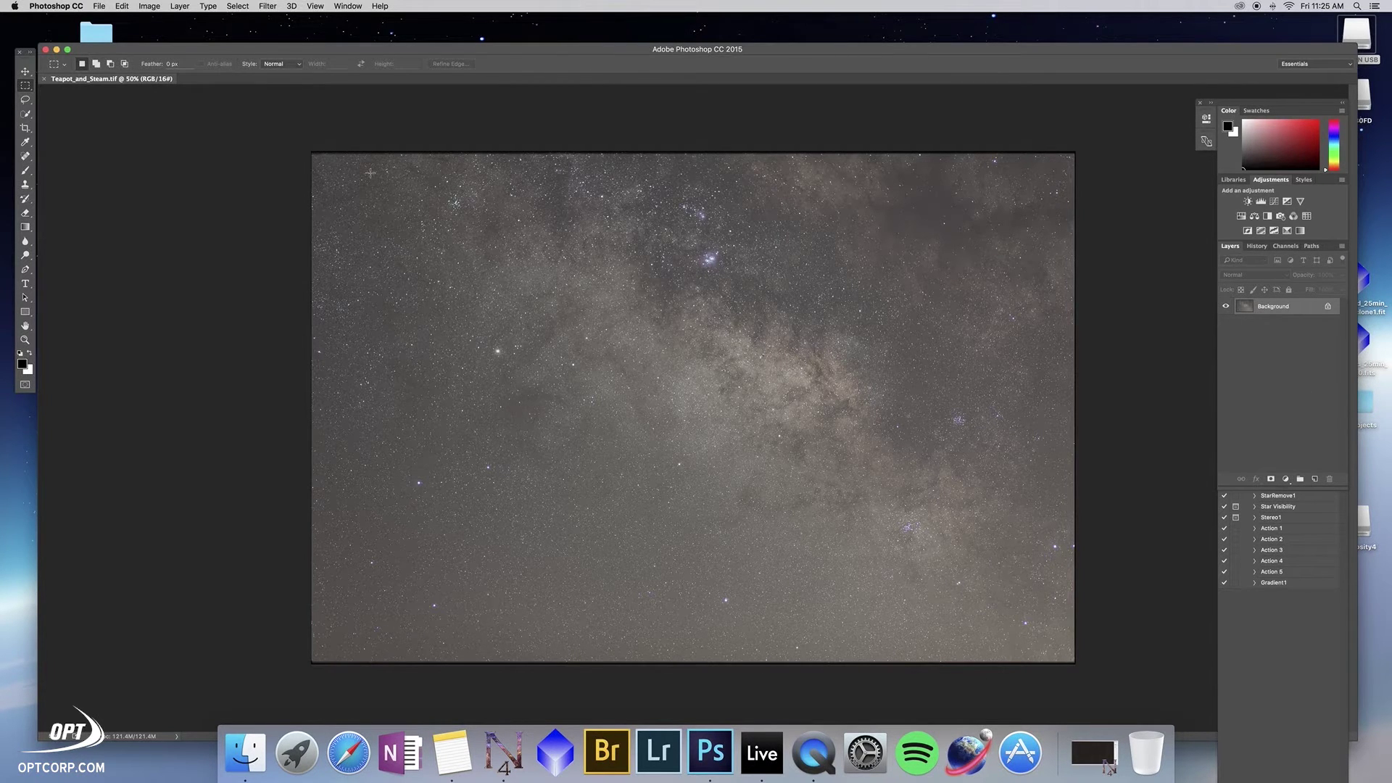
left_click(349, 6)
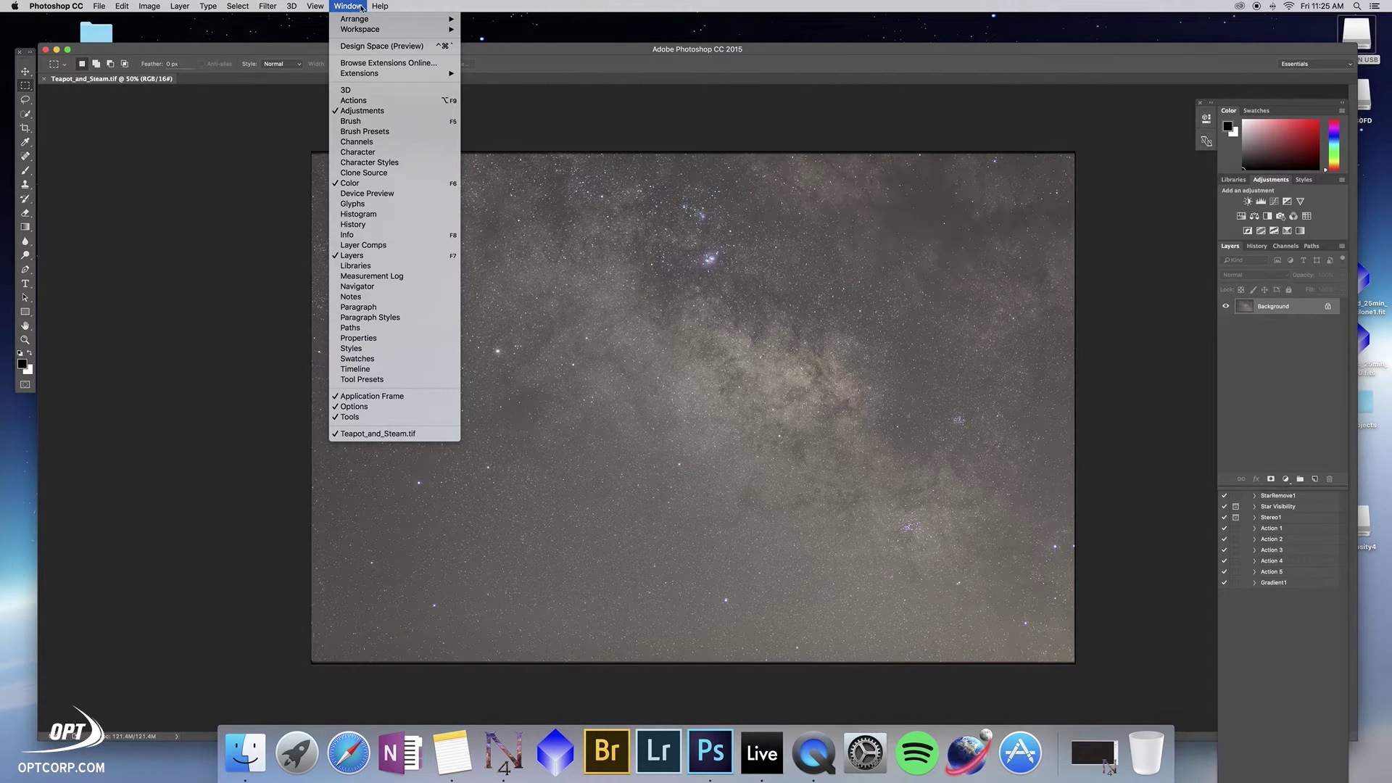
left_click(388, 218)
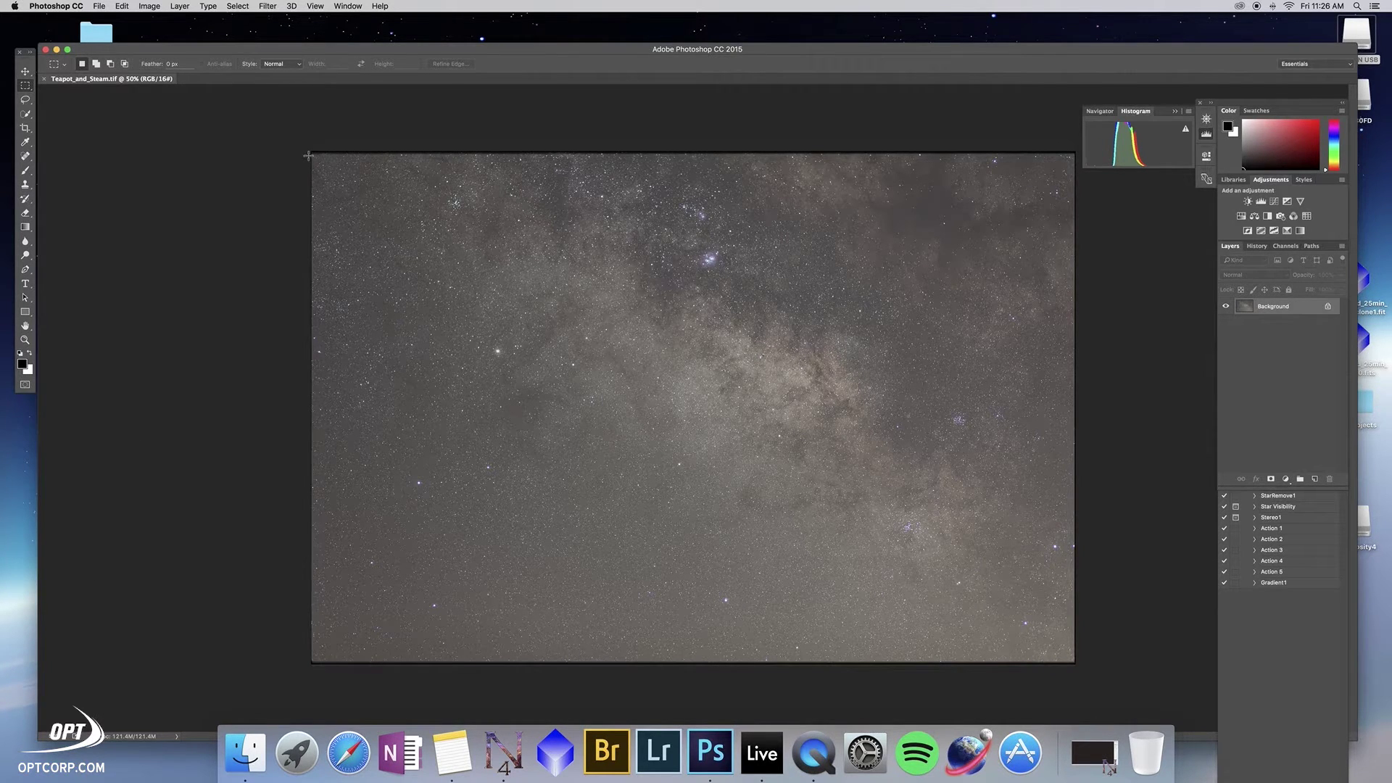
- Crop the image to a marquee drawn just inside its edges
left_click_drag(308, 155, 1072, 658)
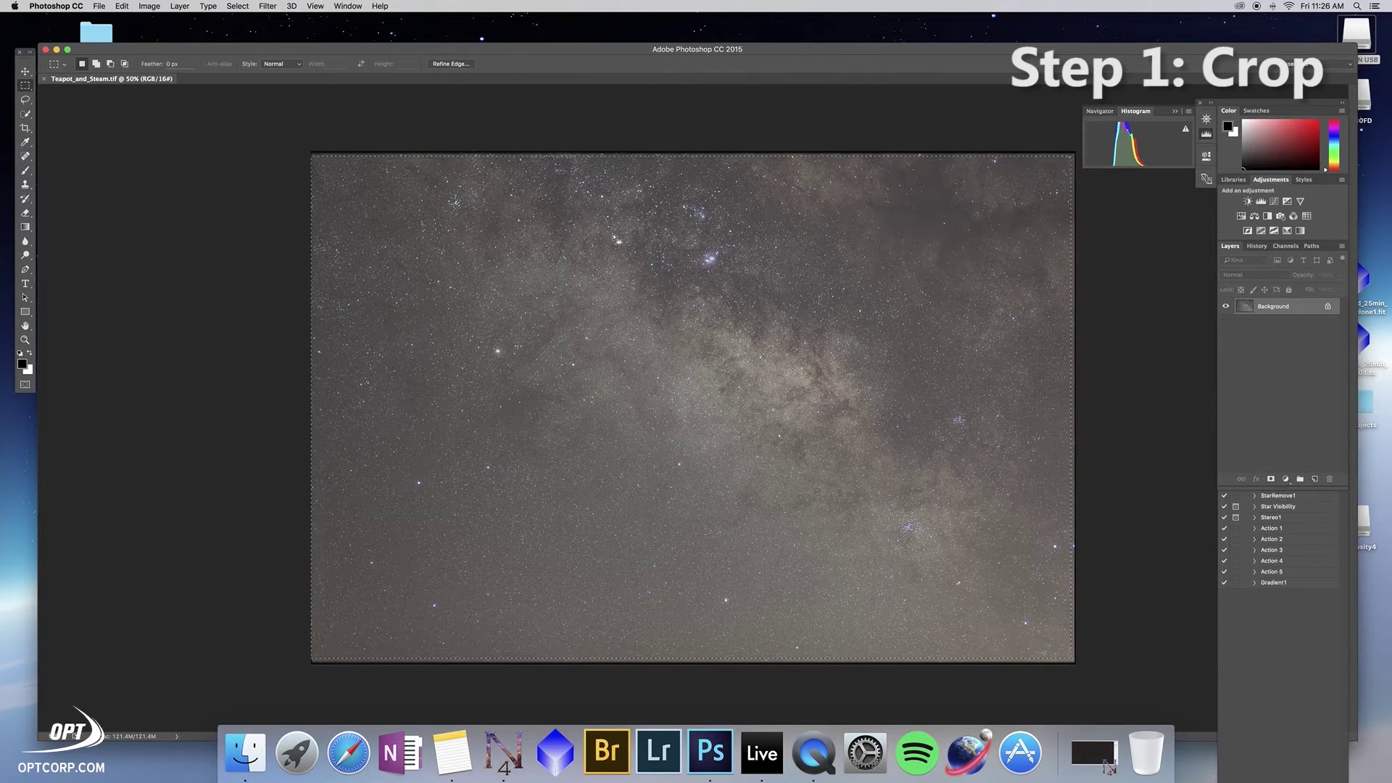
left_click(158, 8)
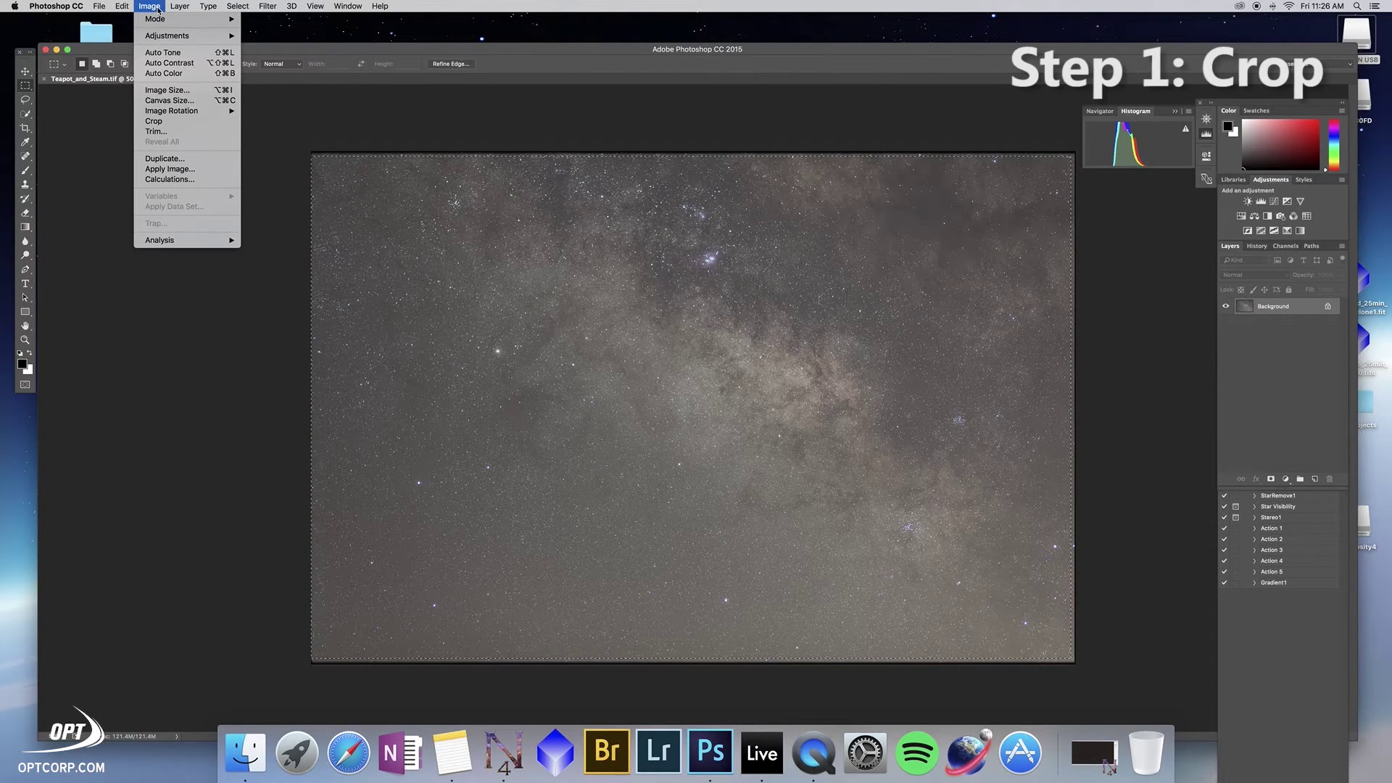
left_click(148, 121)
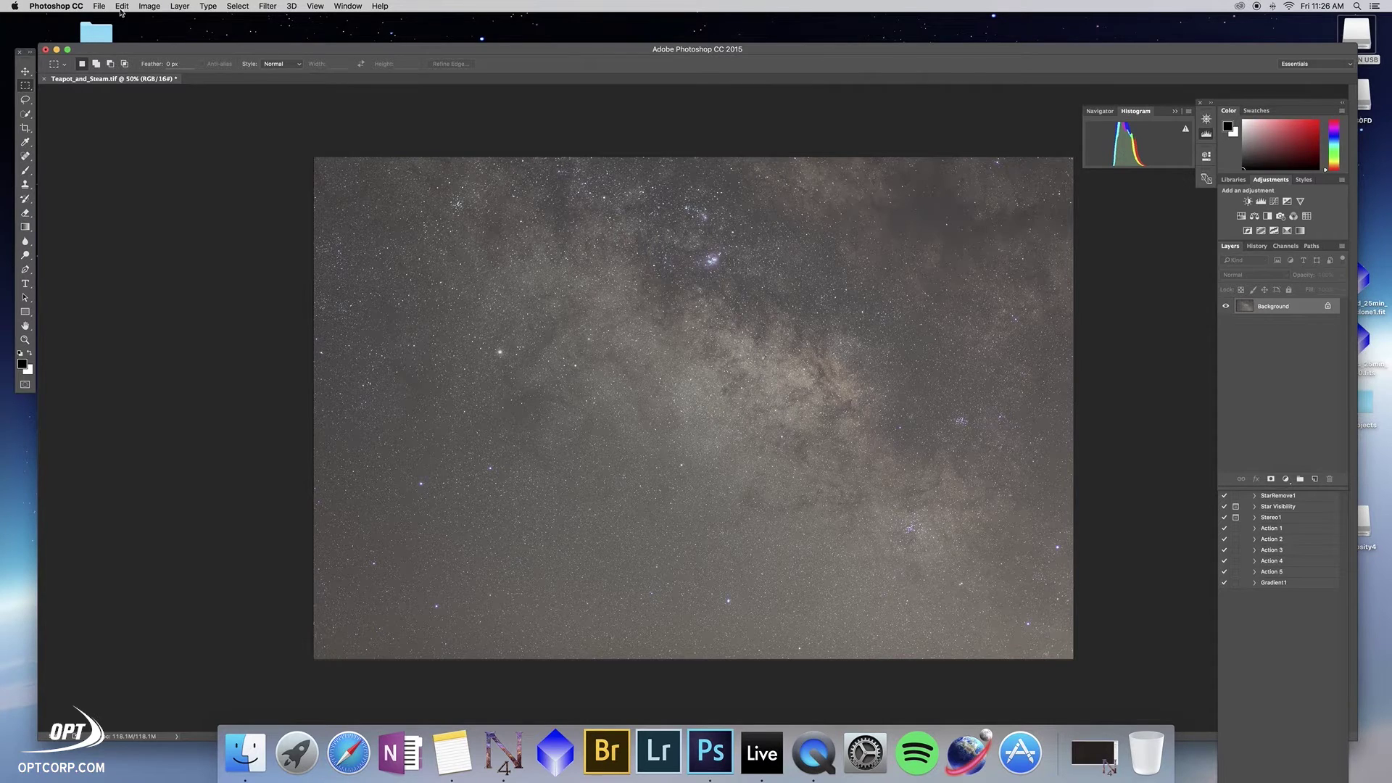
- Apply Levels with the black input point raised to 50
left_click(149, 6)
mouse_move(154, 38)
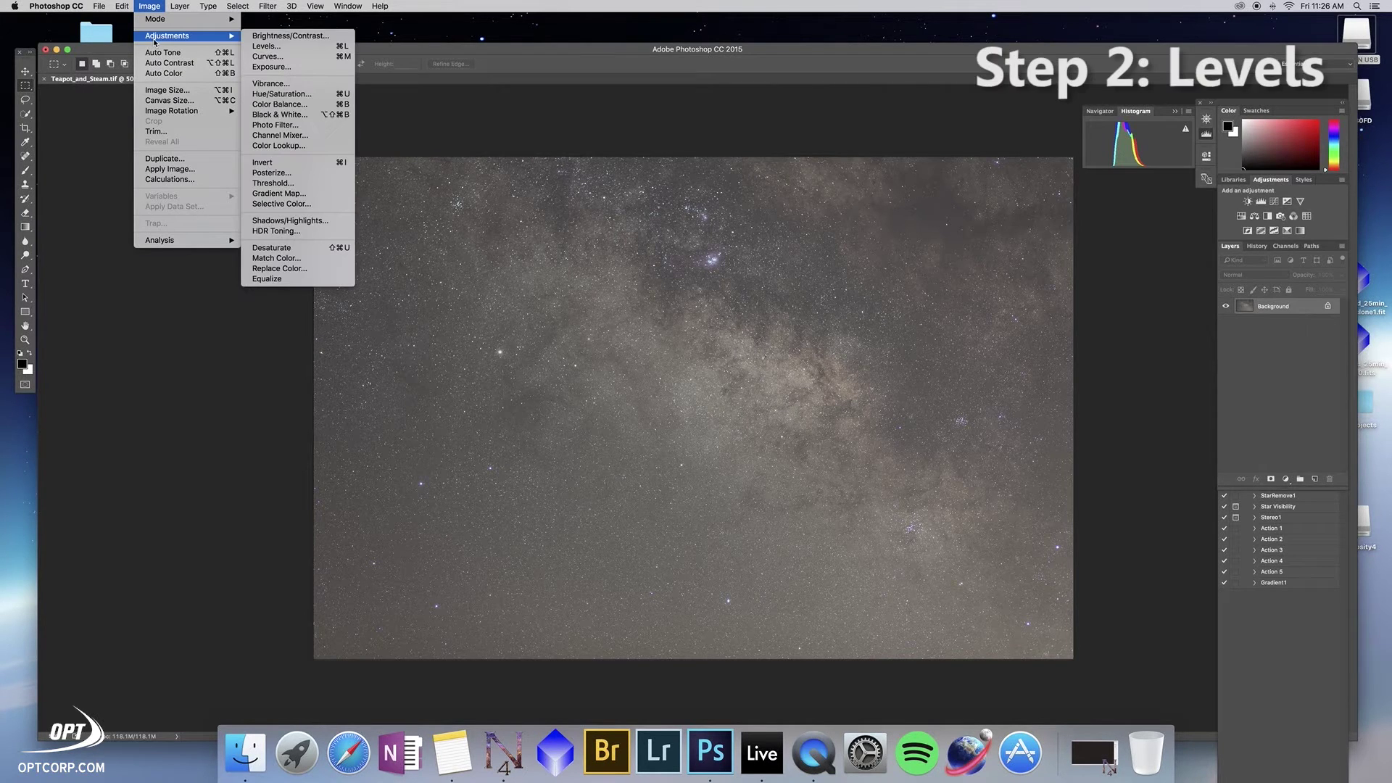
left_click(285, 47)
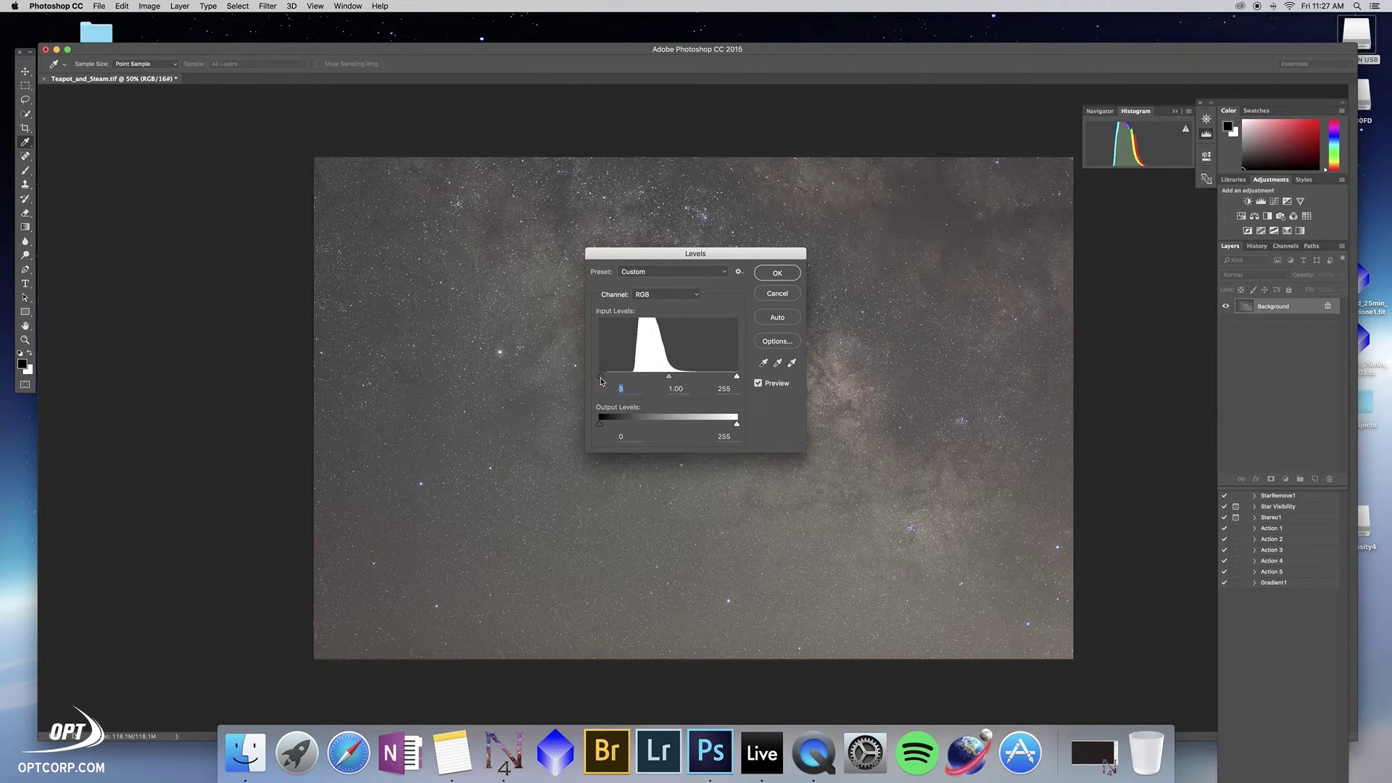
left_click_drag(601, 378, 626, 381)
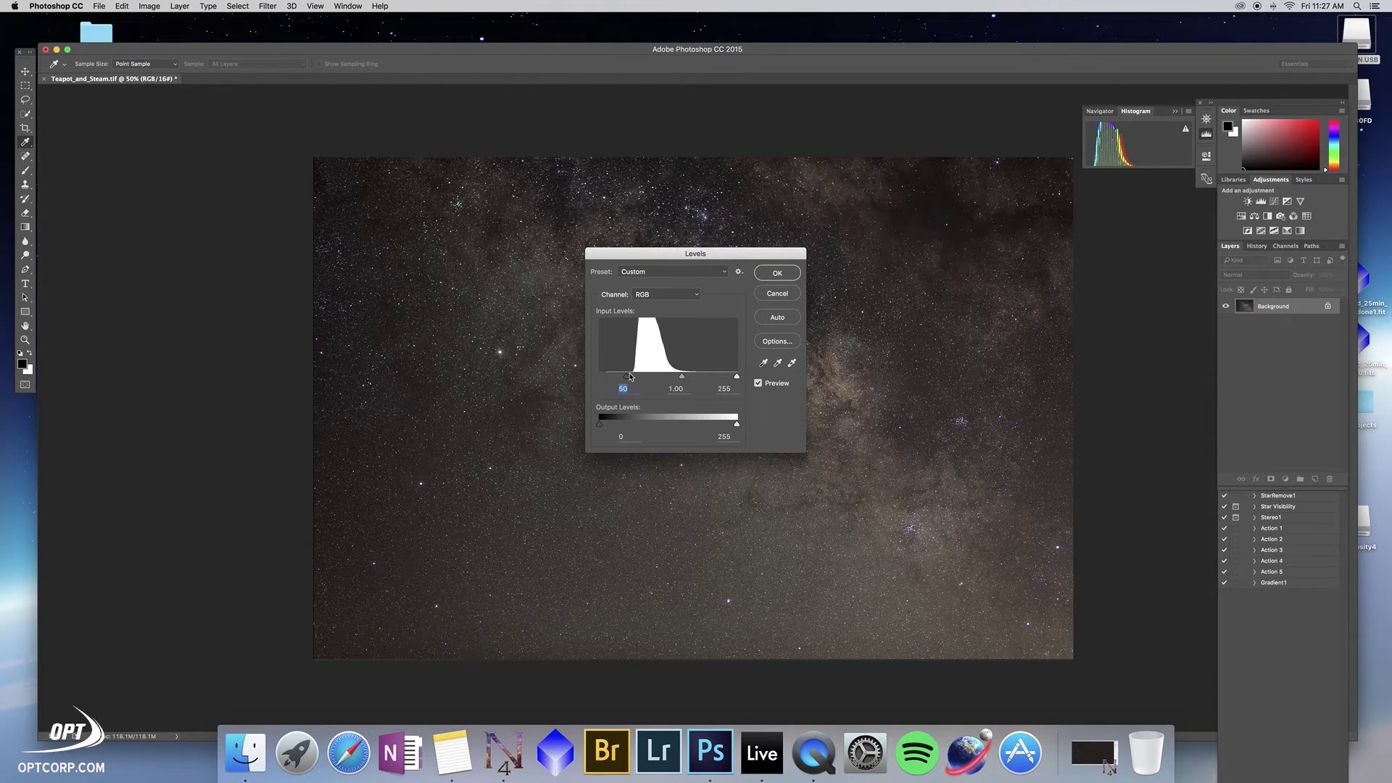
left_click(776, 274)
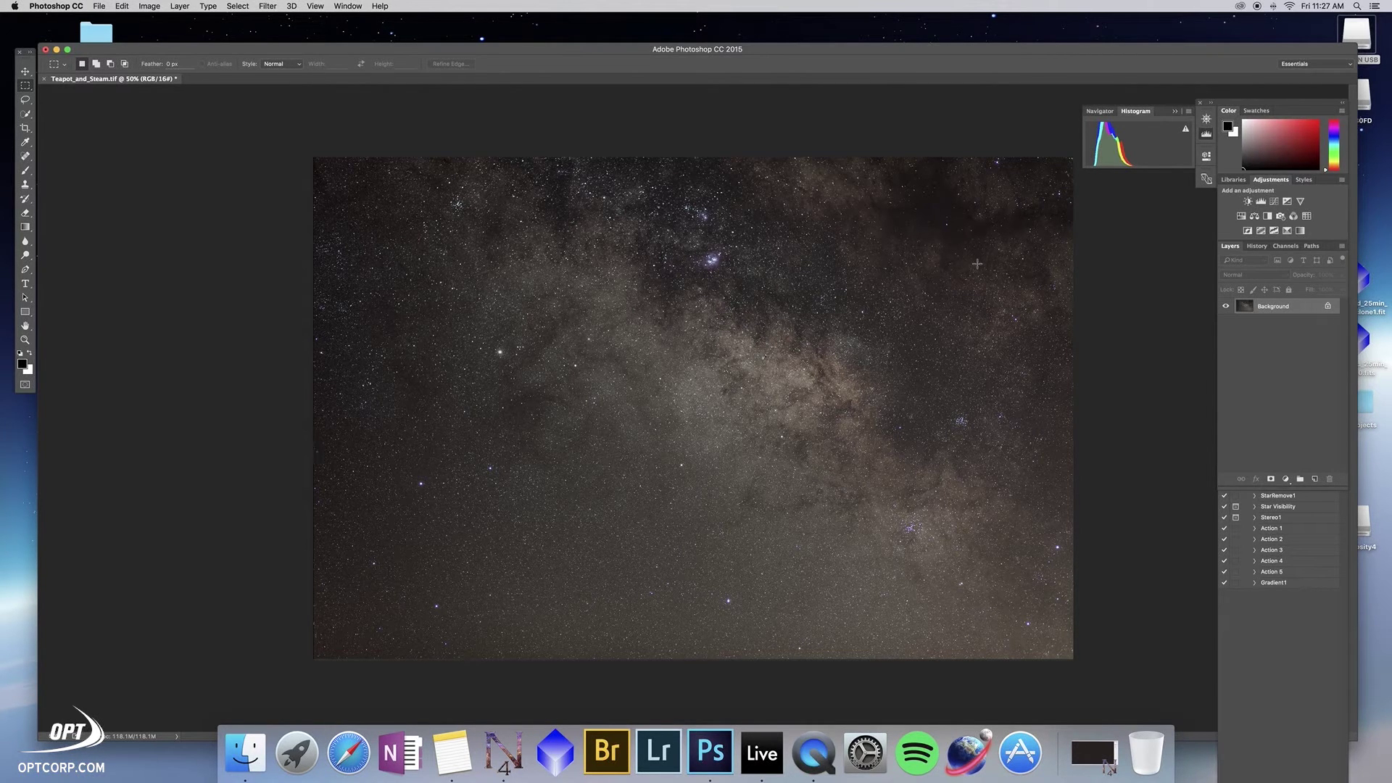
- Apply a Curves adjustment lifting the midtones, with highlight and shadow anchor points added
left_click(149, 6)
mouse_move(210, 36)
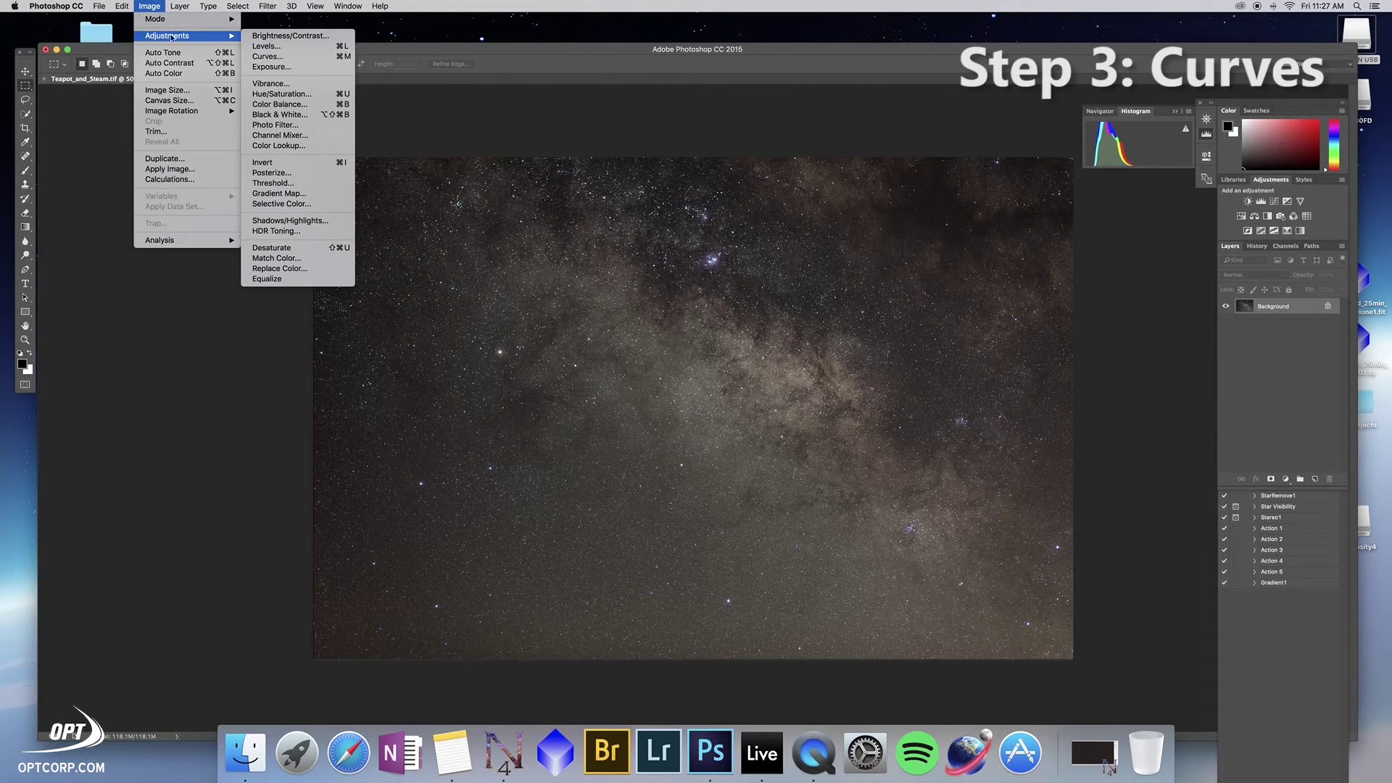
left_click(281, 56)
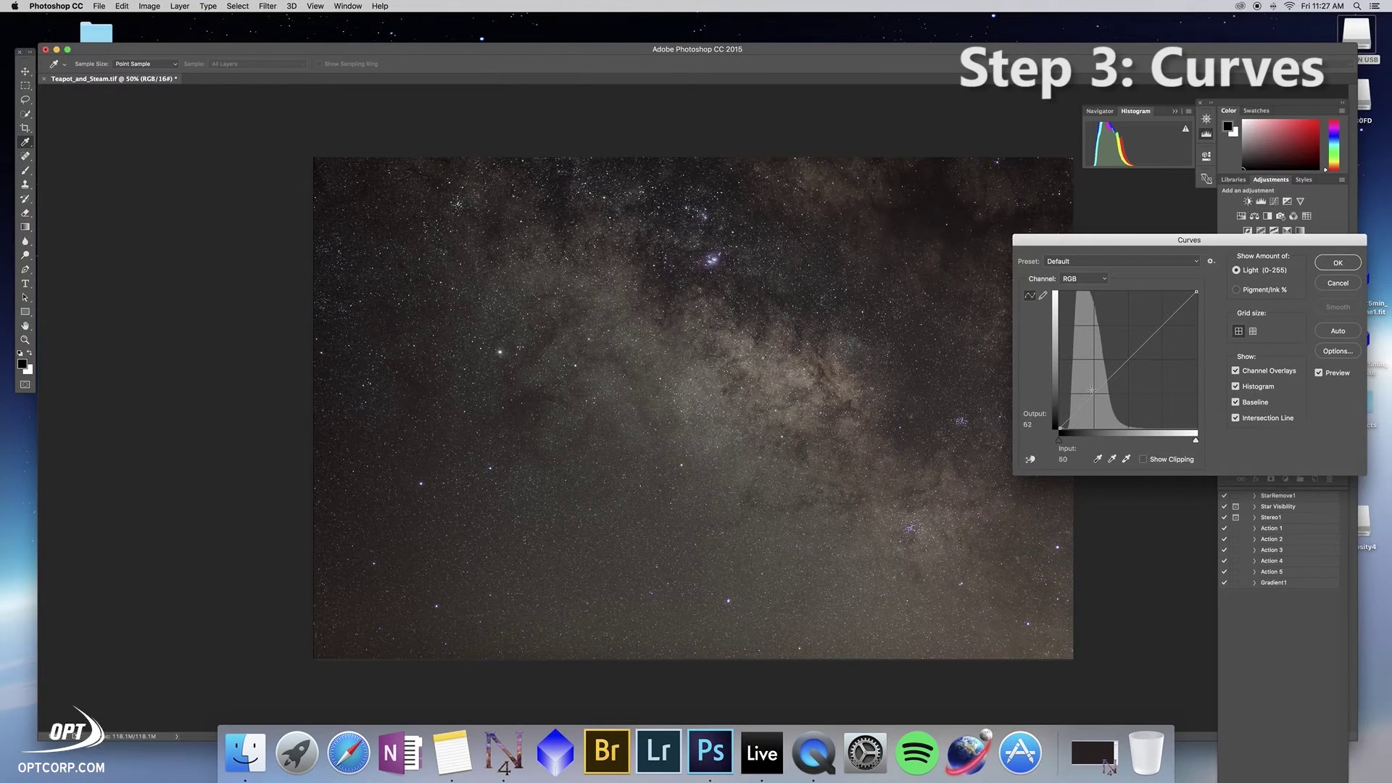
left_click_drag(1123, 354, 1123, 342)
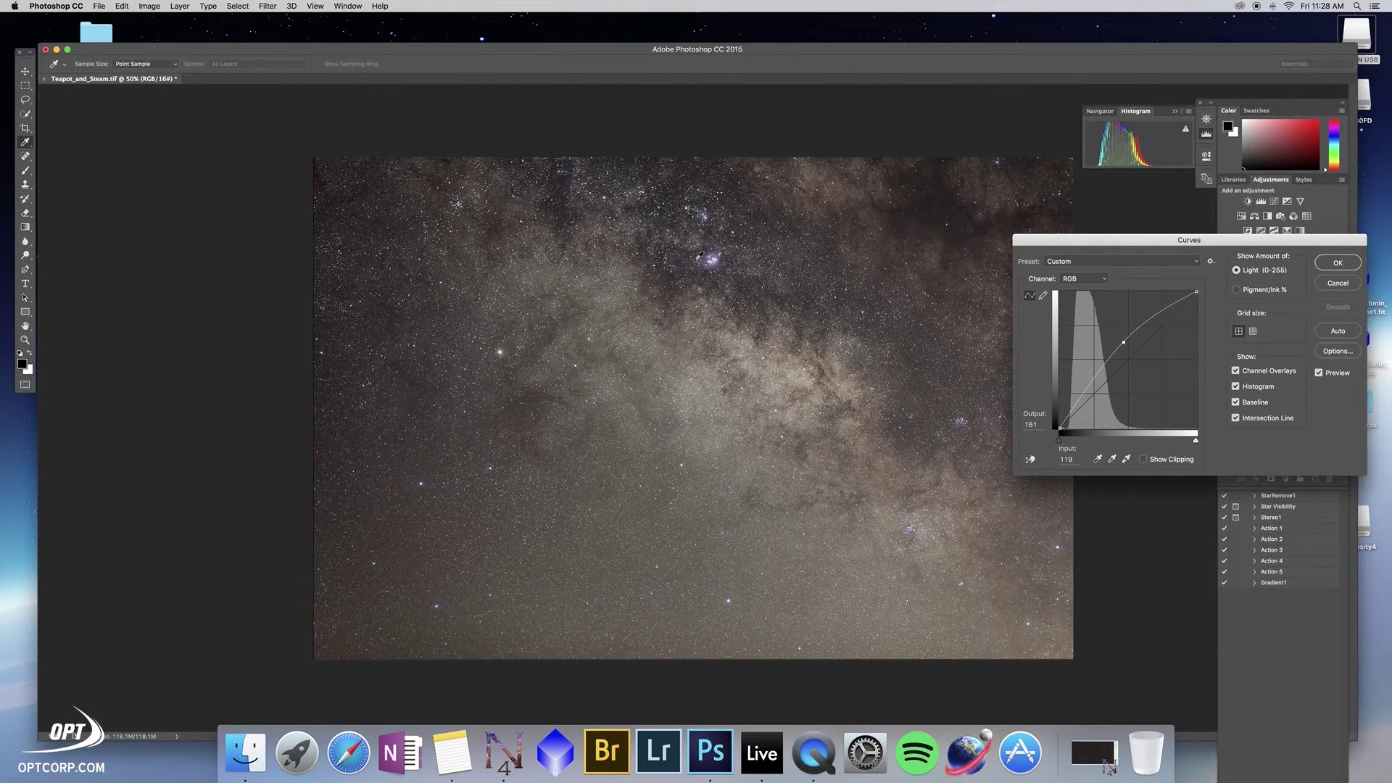
left_click(1156, 314)
left_click_drag(1157, 314, 1157, 318)
left_click(1081, 399)
left_click(1337, 263)
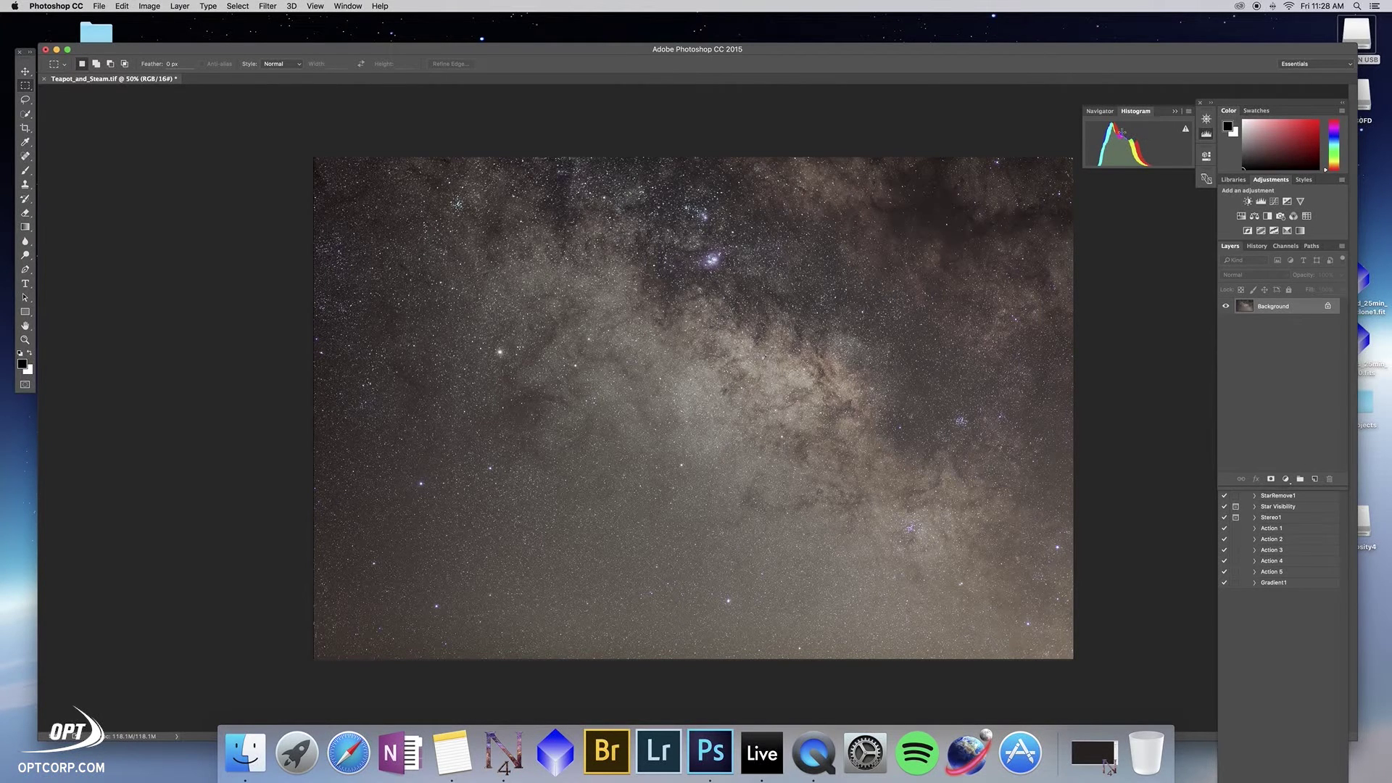
- In Levels, lower the Red channel midtone to 0.85
left_click(149, 6)
mouse_move(162, 36)
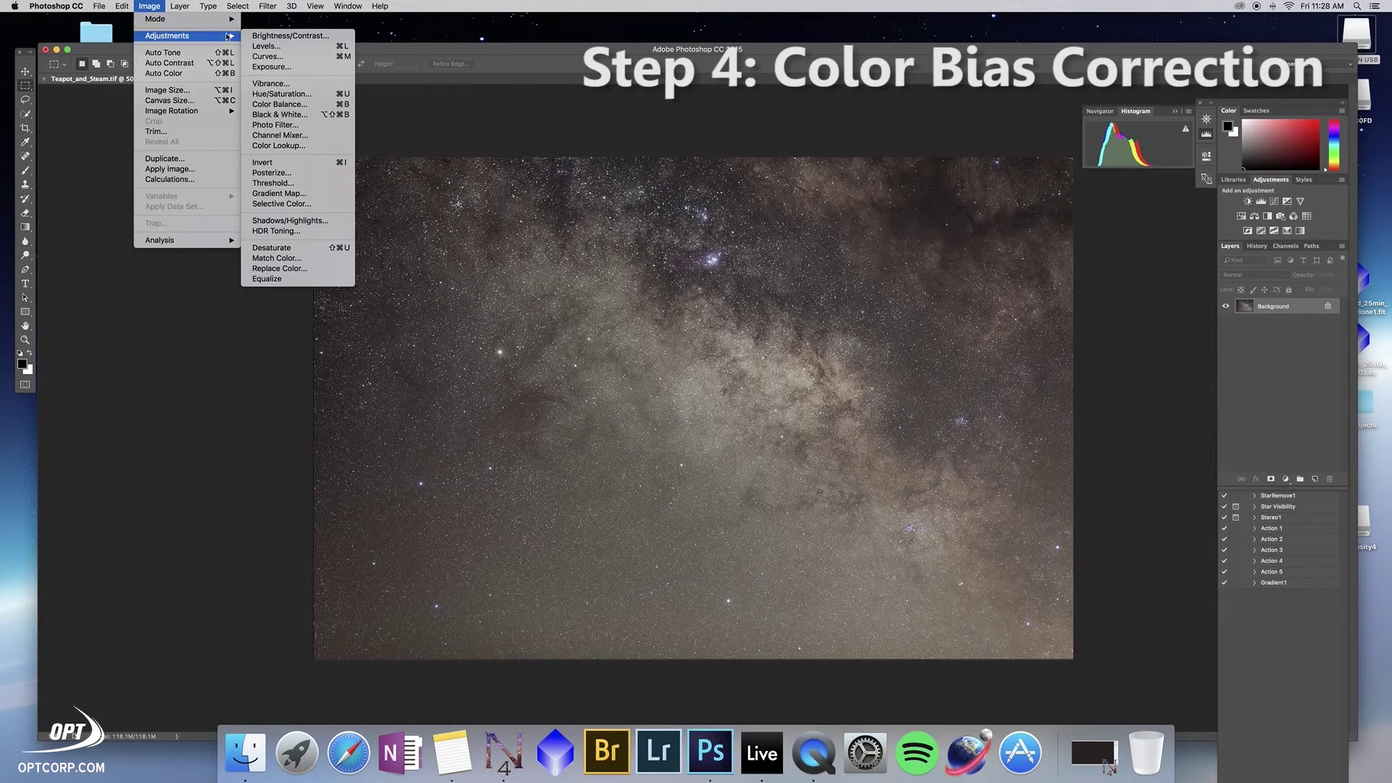
left_click(266, 46)
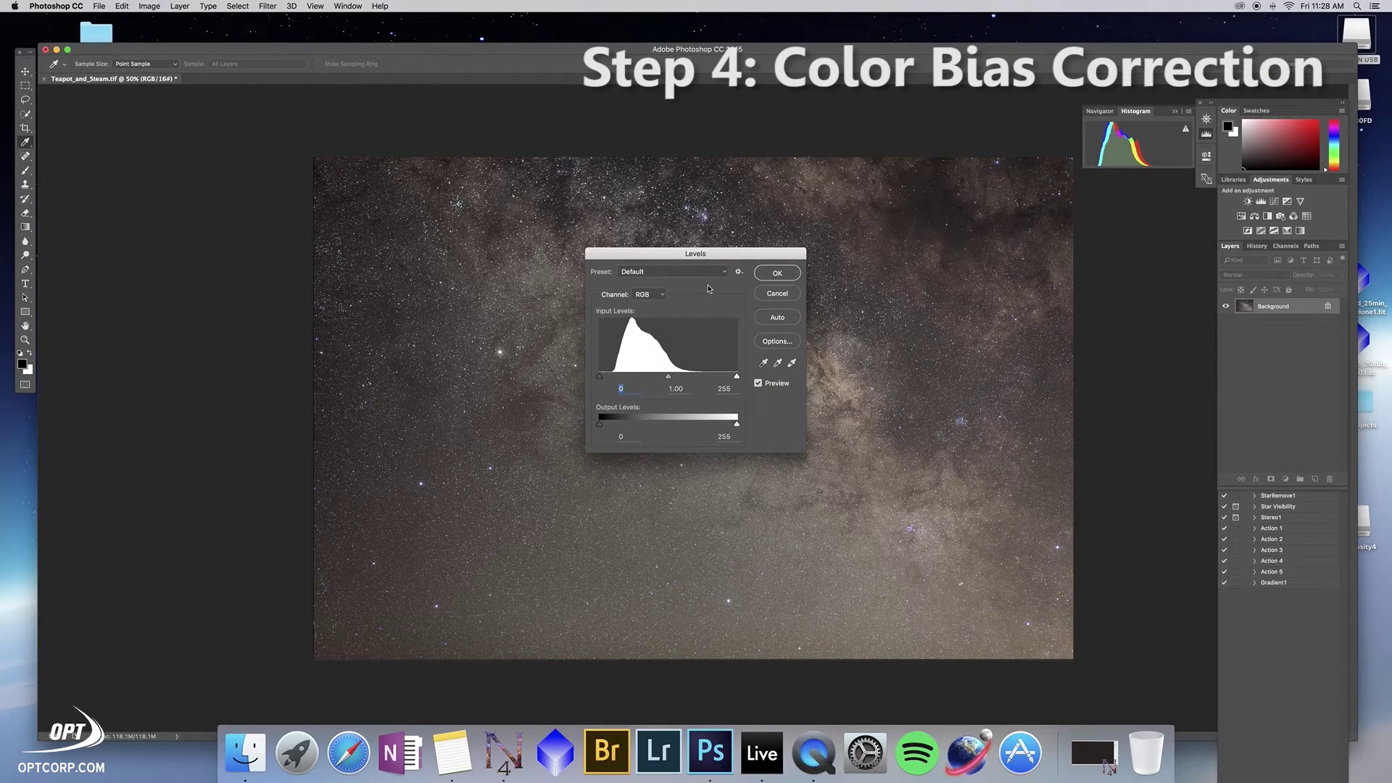
left_click(669, 296)
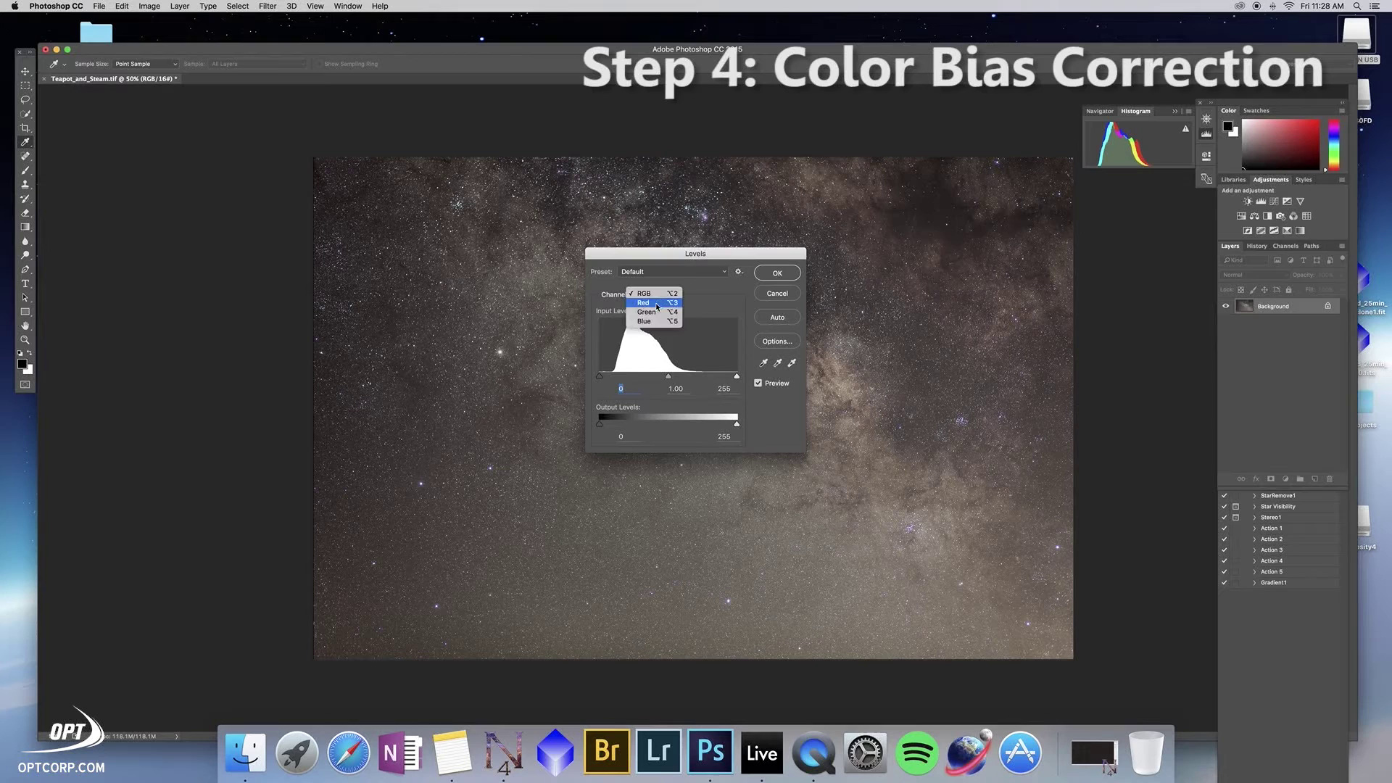
left_click(657, 305)
left_click(660, 294)
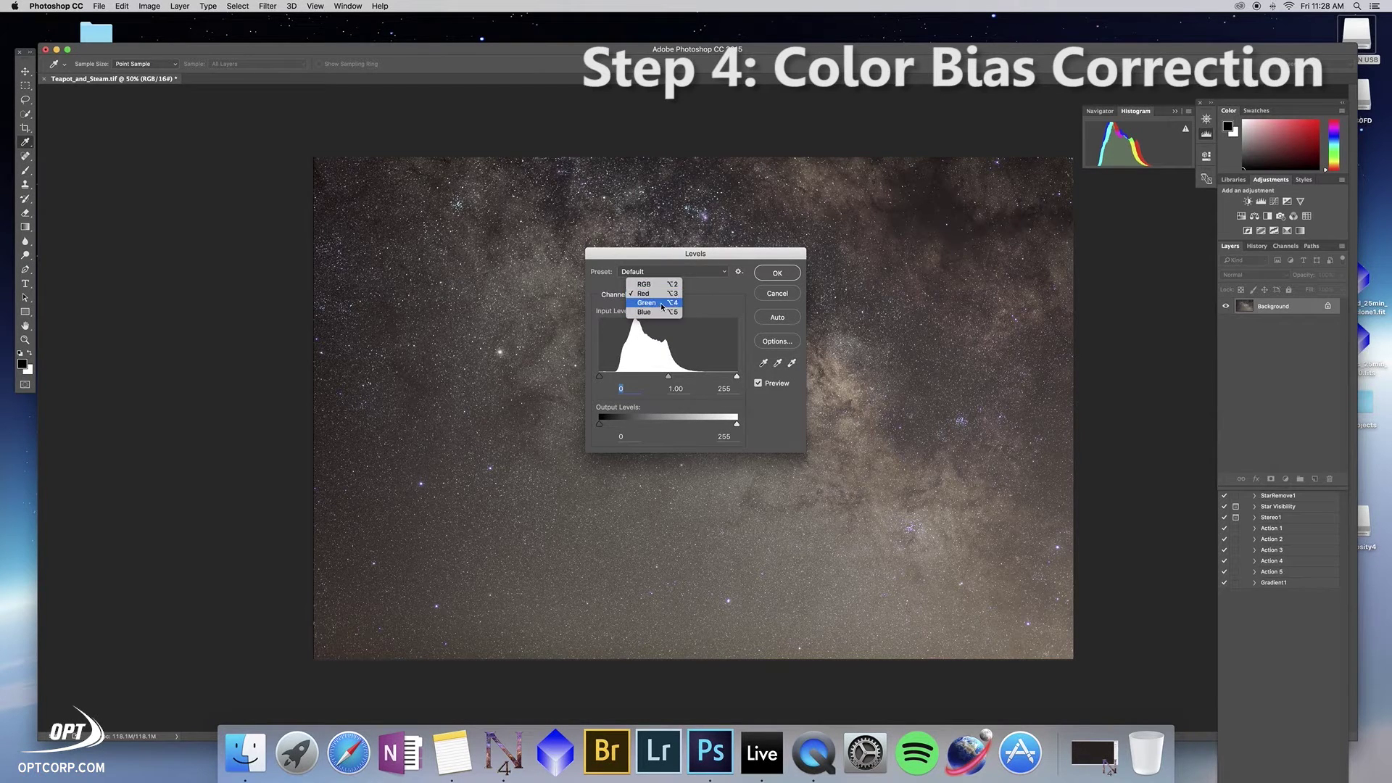
left_click(658, 304)
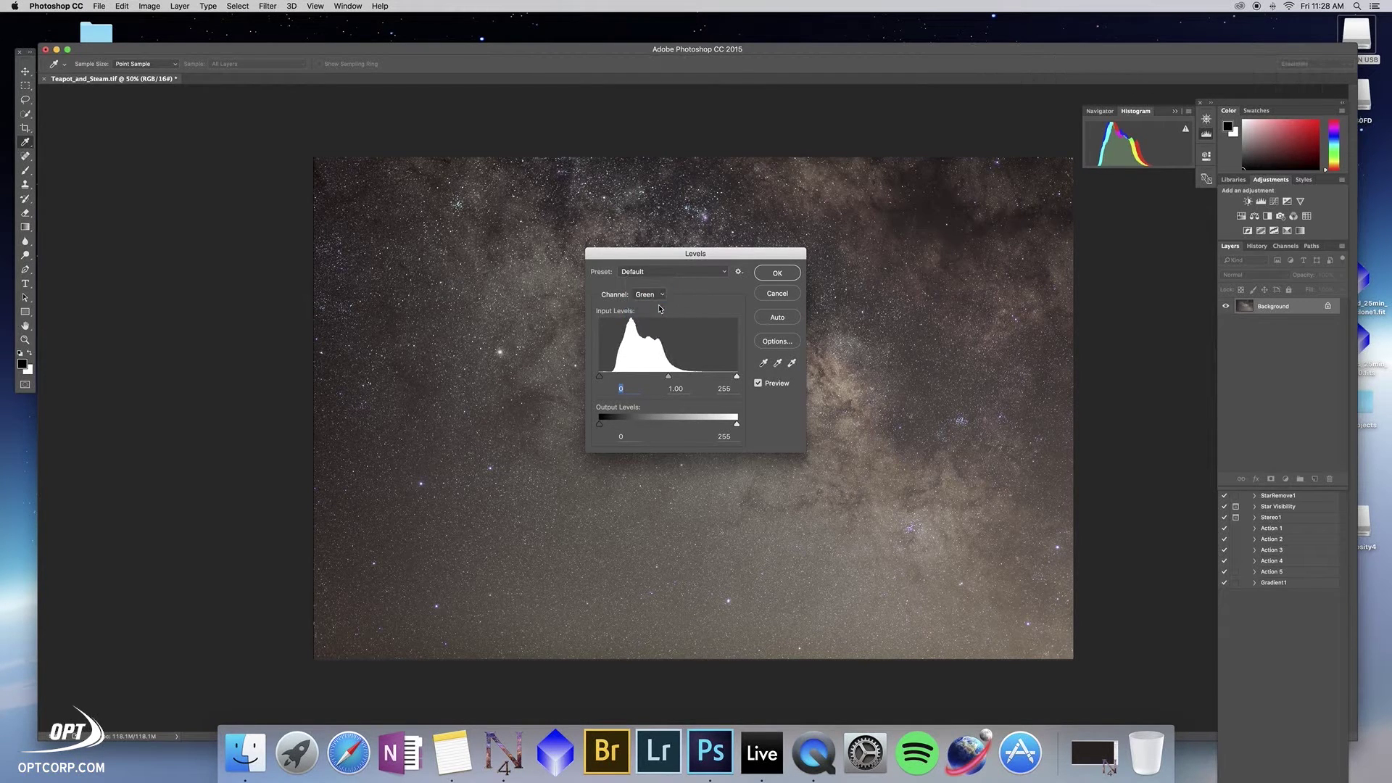
left_click(661, 294)
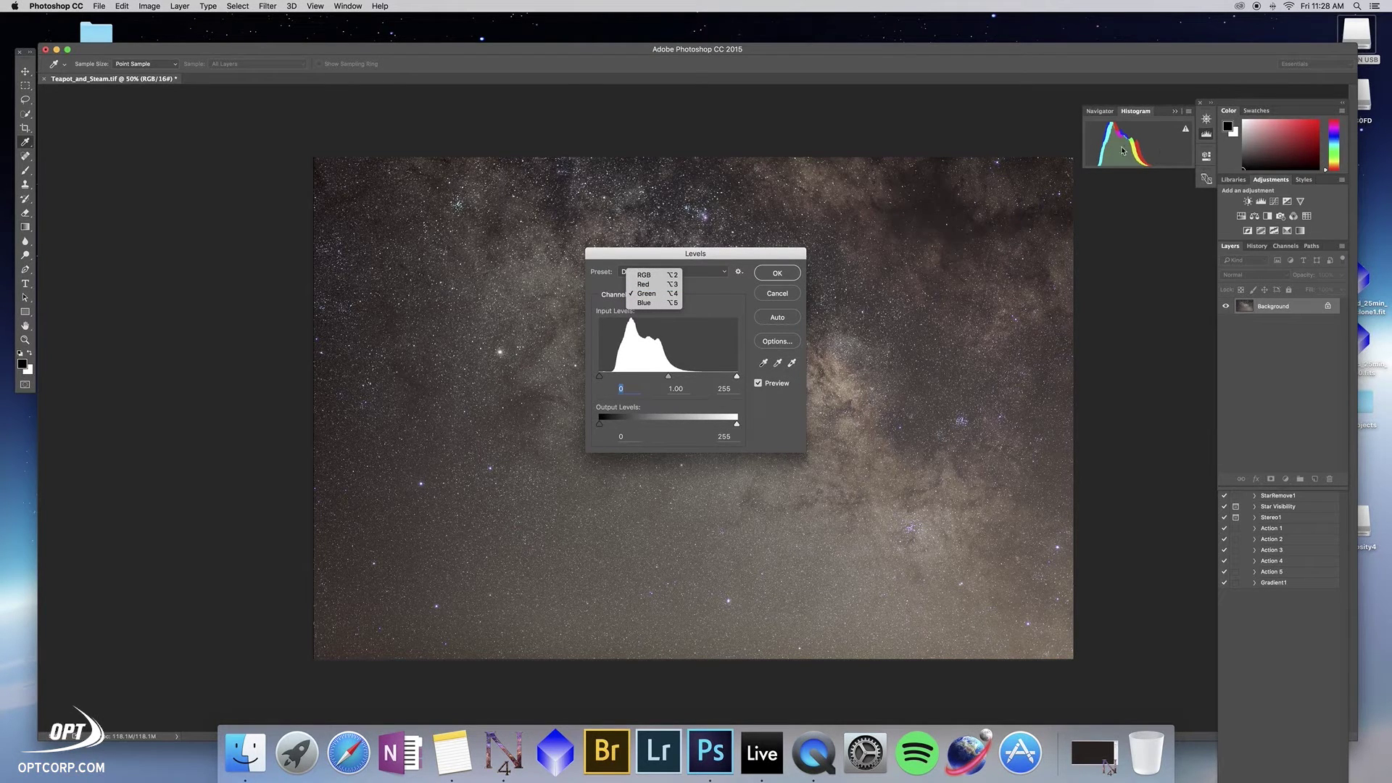
left_click(644, 286)
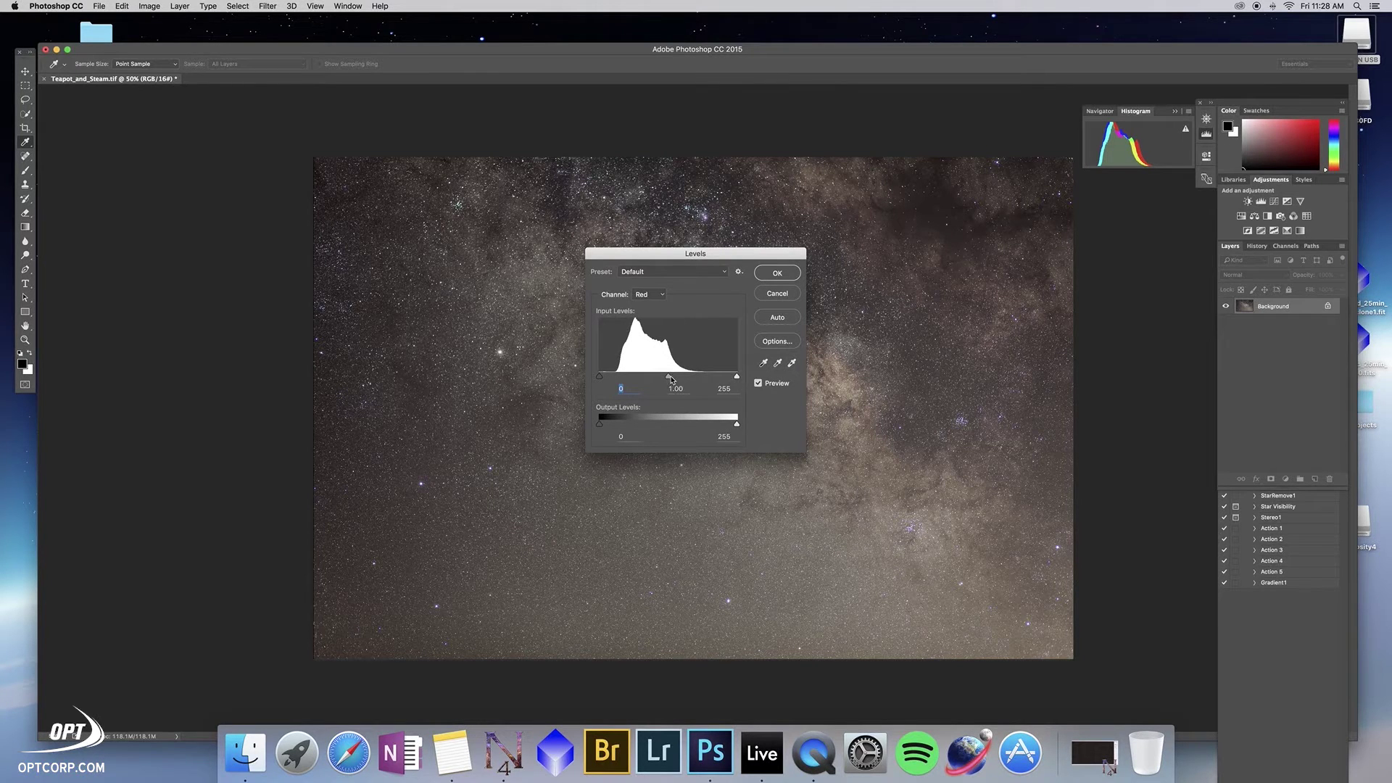
left_click_drag(673, 378, 676, 378)
left_click(675, 379)
- Raise the Blue channel midtone to 1.08 and apply the Levels correction
left_click(665, 298)
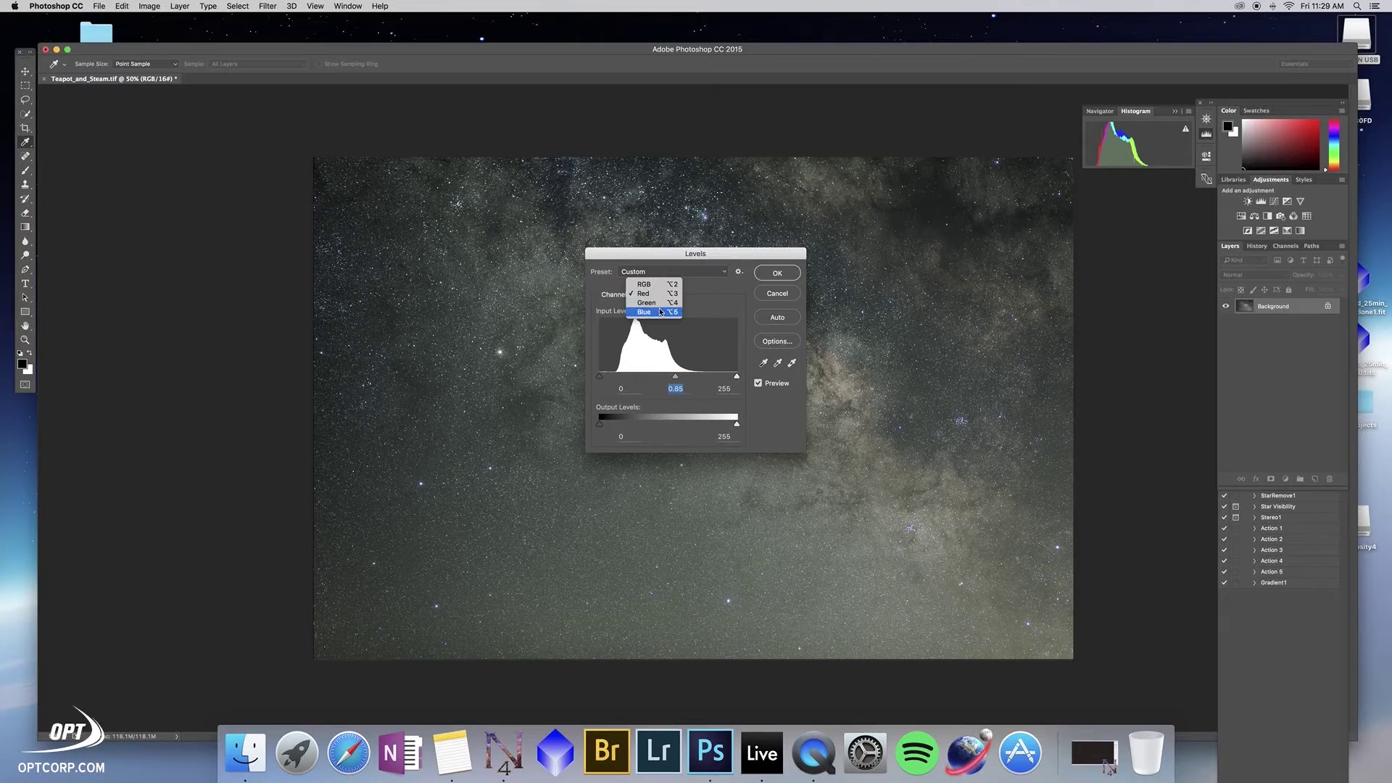
left_click(660, 312)
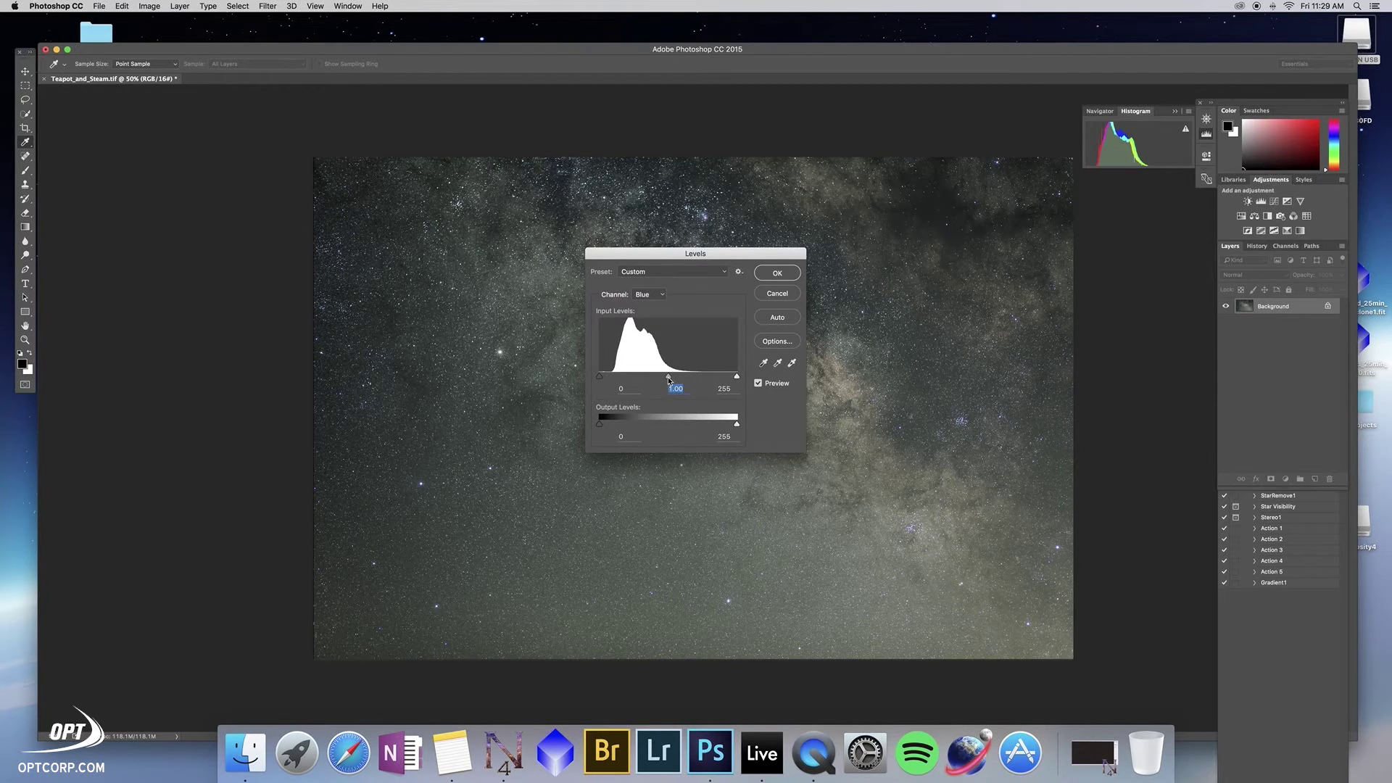
left_click_drag(667, 380, 665, 381)
left_click(777, 273)
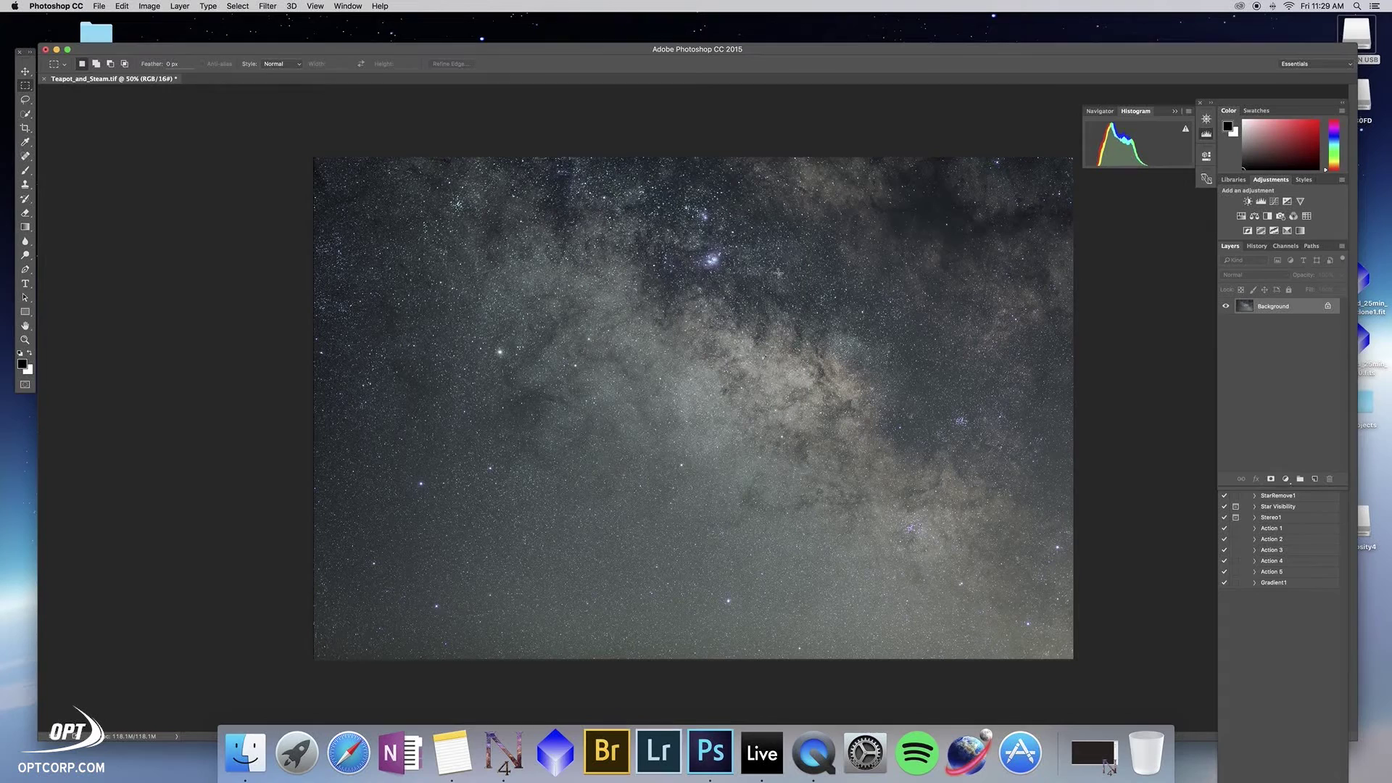
- Apply Auto Color to the star field
left_click(148, 7)
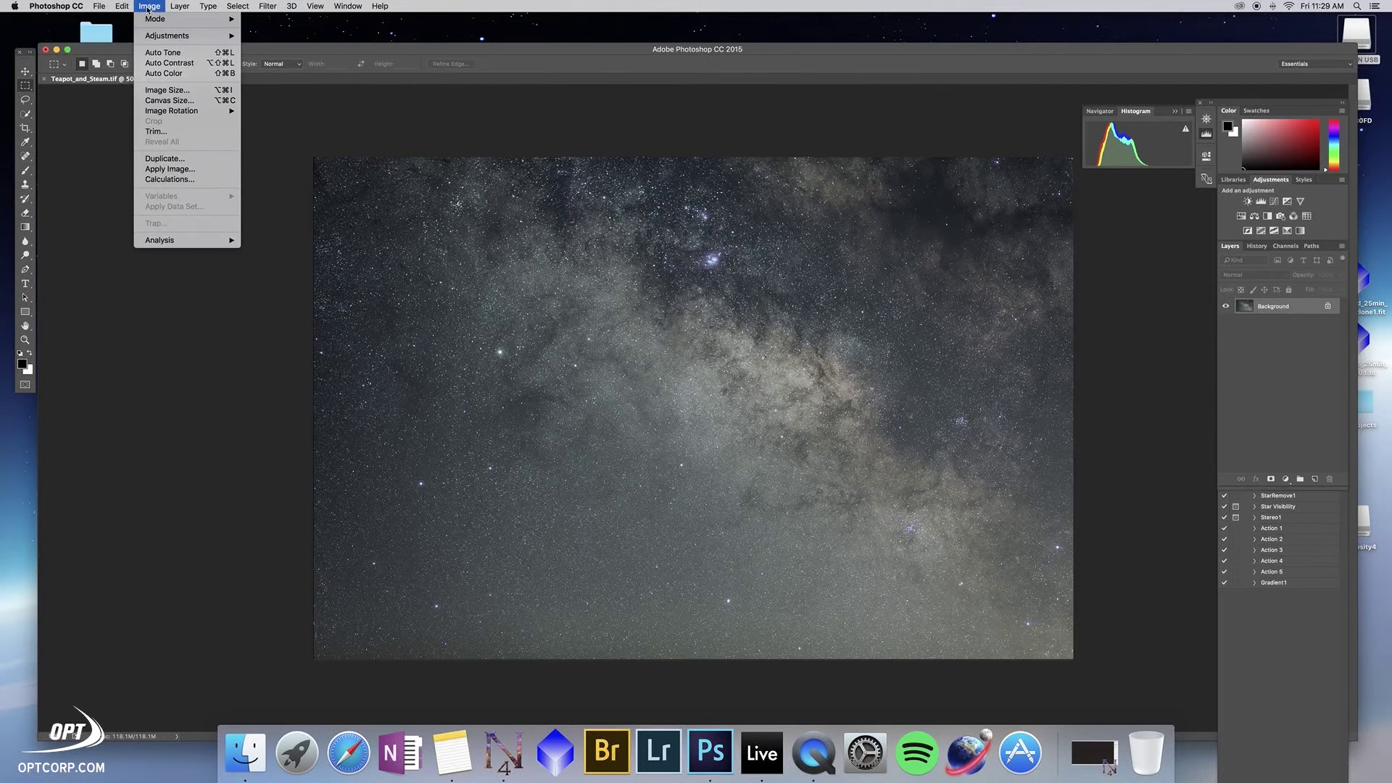
mouse_move(163, 38)
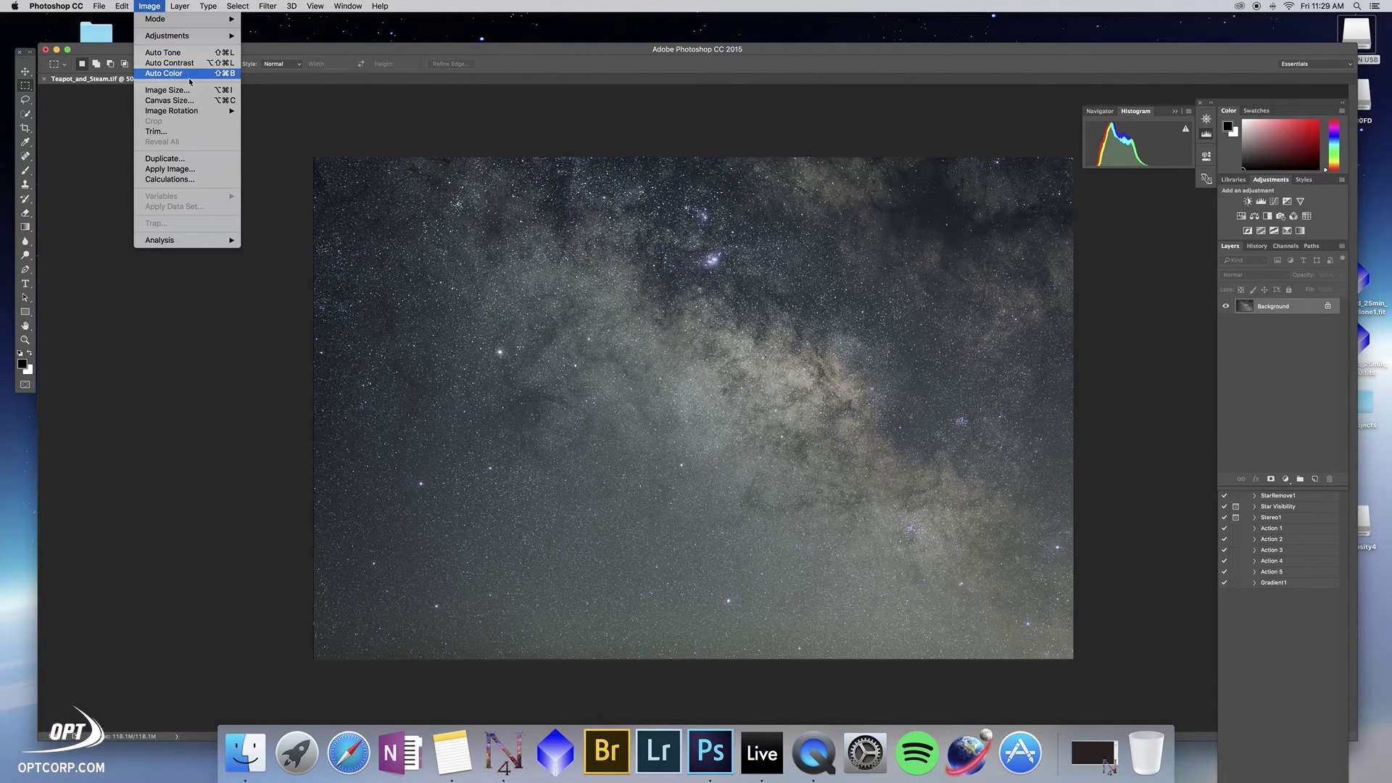
left_click(164, 73)
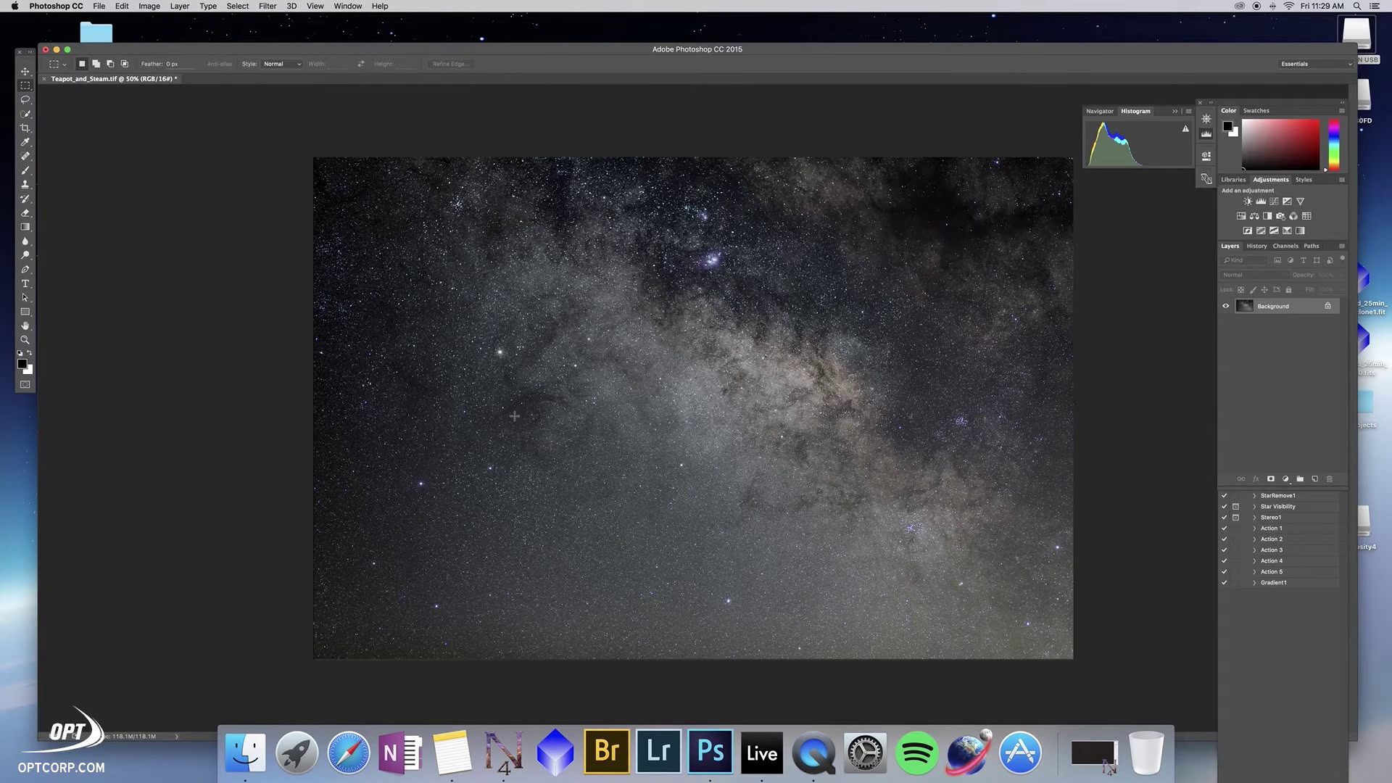
- Fade Auto Color to Color blend mode at 100% opacity
left_click(131, 9)
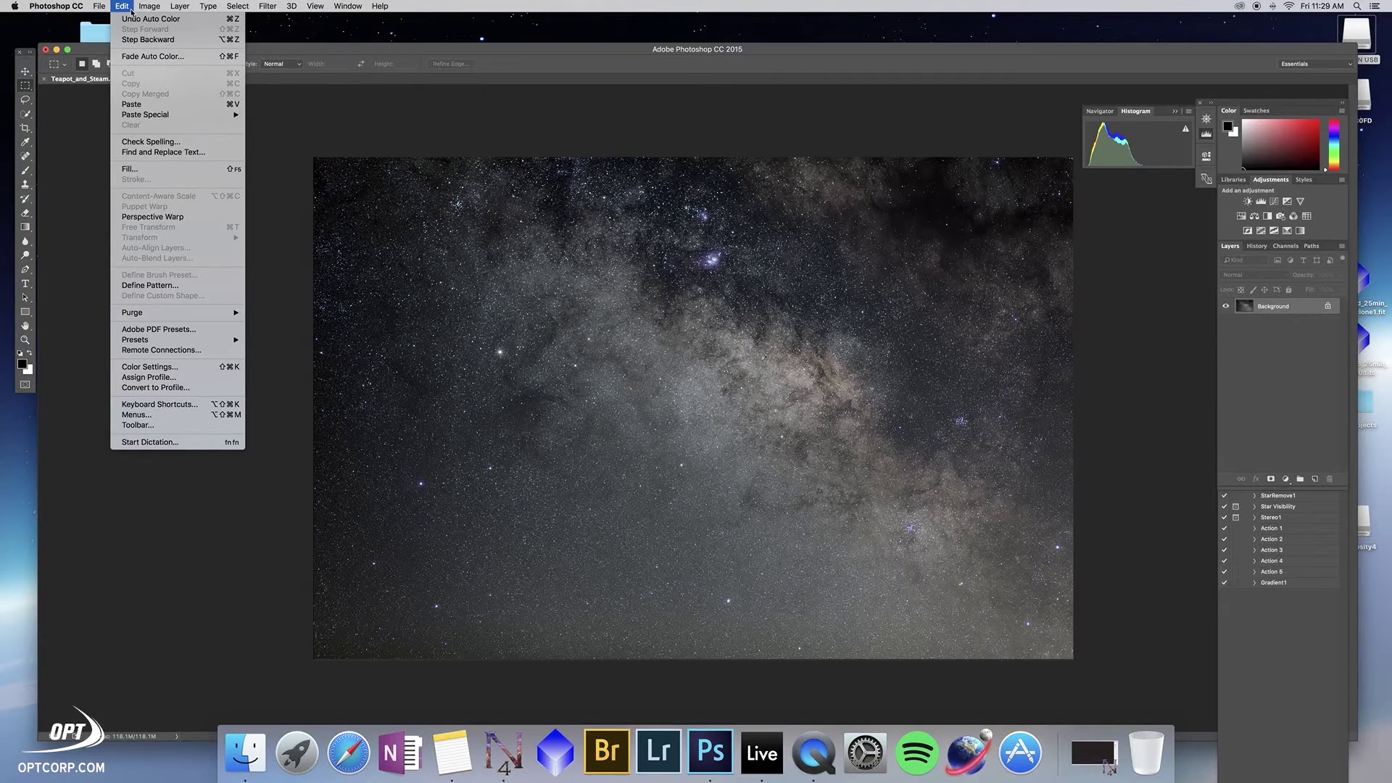
left_click(136, 58)
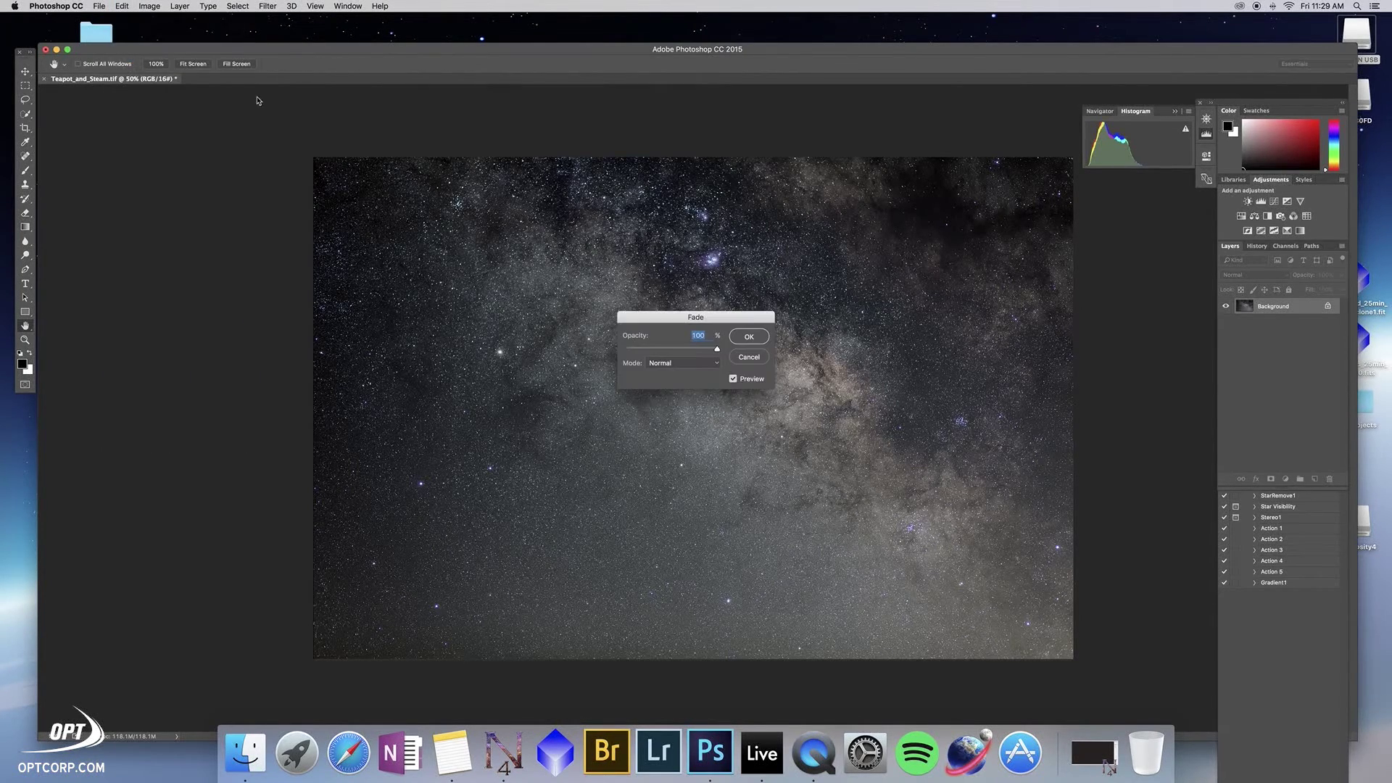
left_click(708, 366)
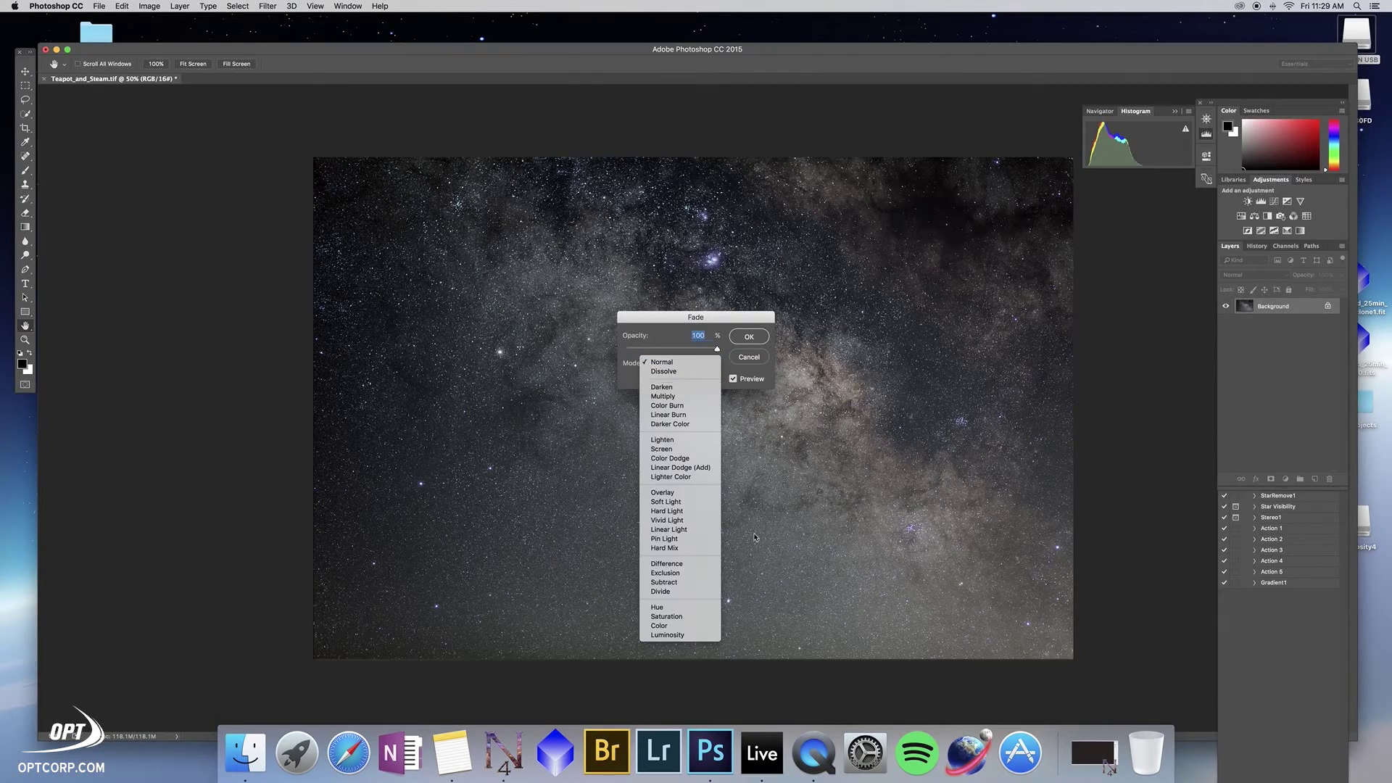
left_click(700, 625)
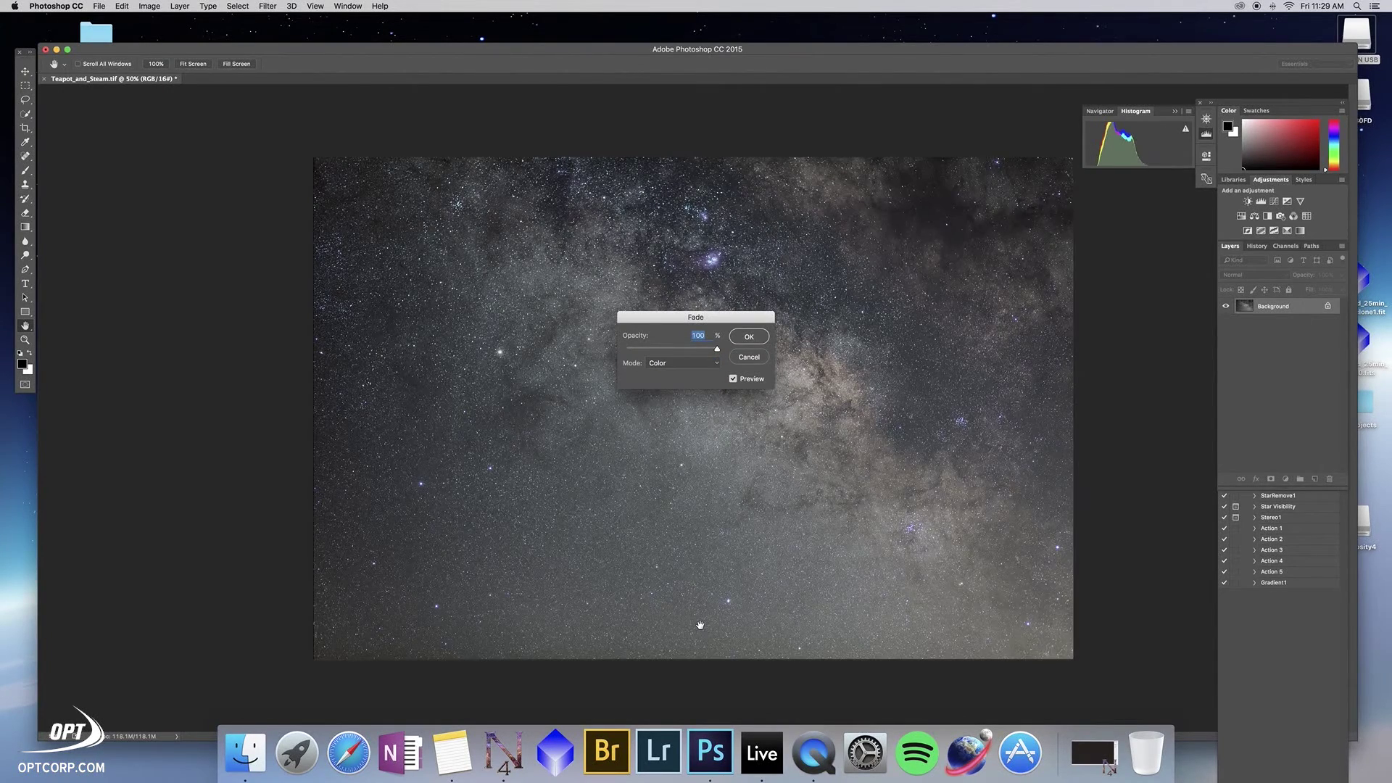
left_click(746, 337)
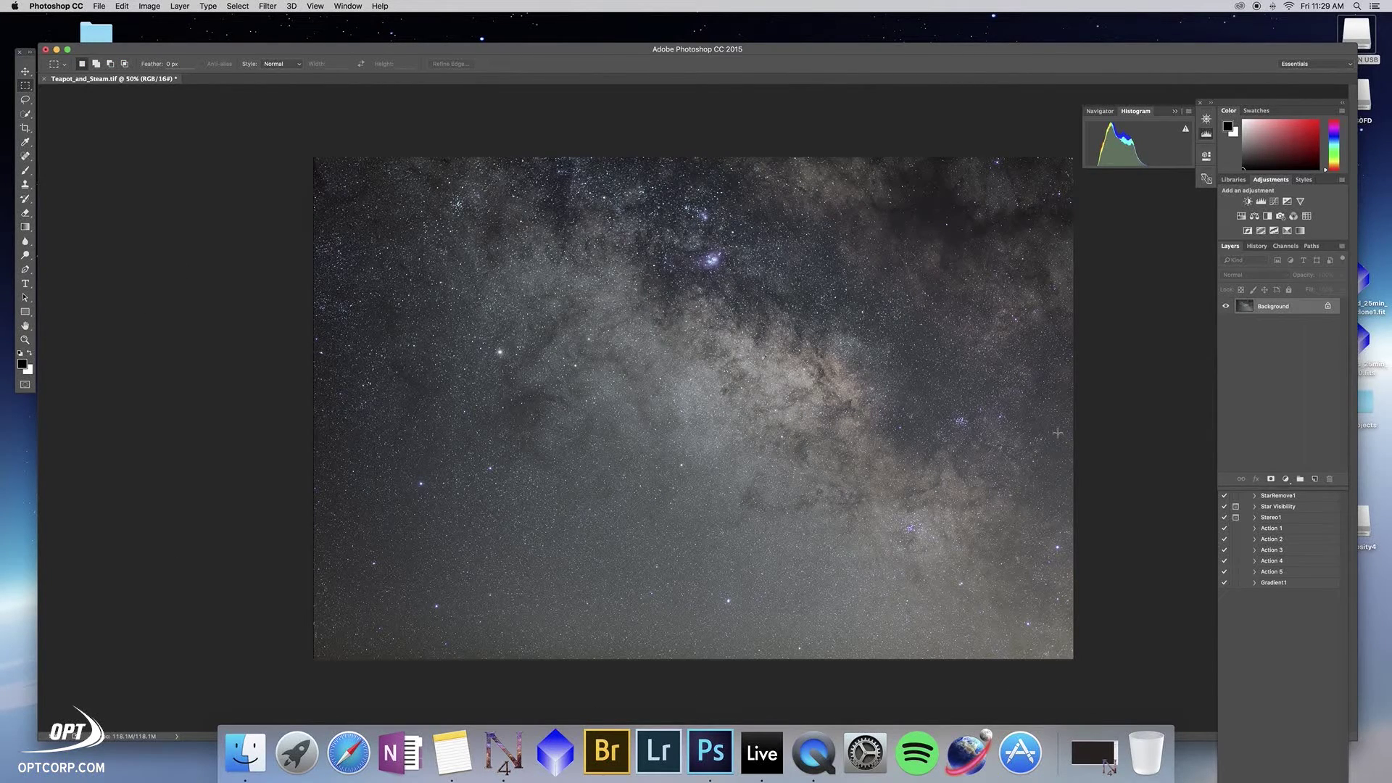
- Draw a freehand Lasso selection around a narrow strip along the image's left edge
left_click(25, 100)
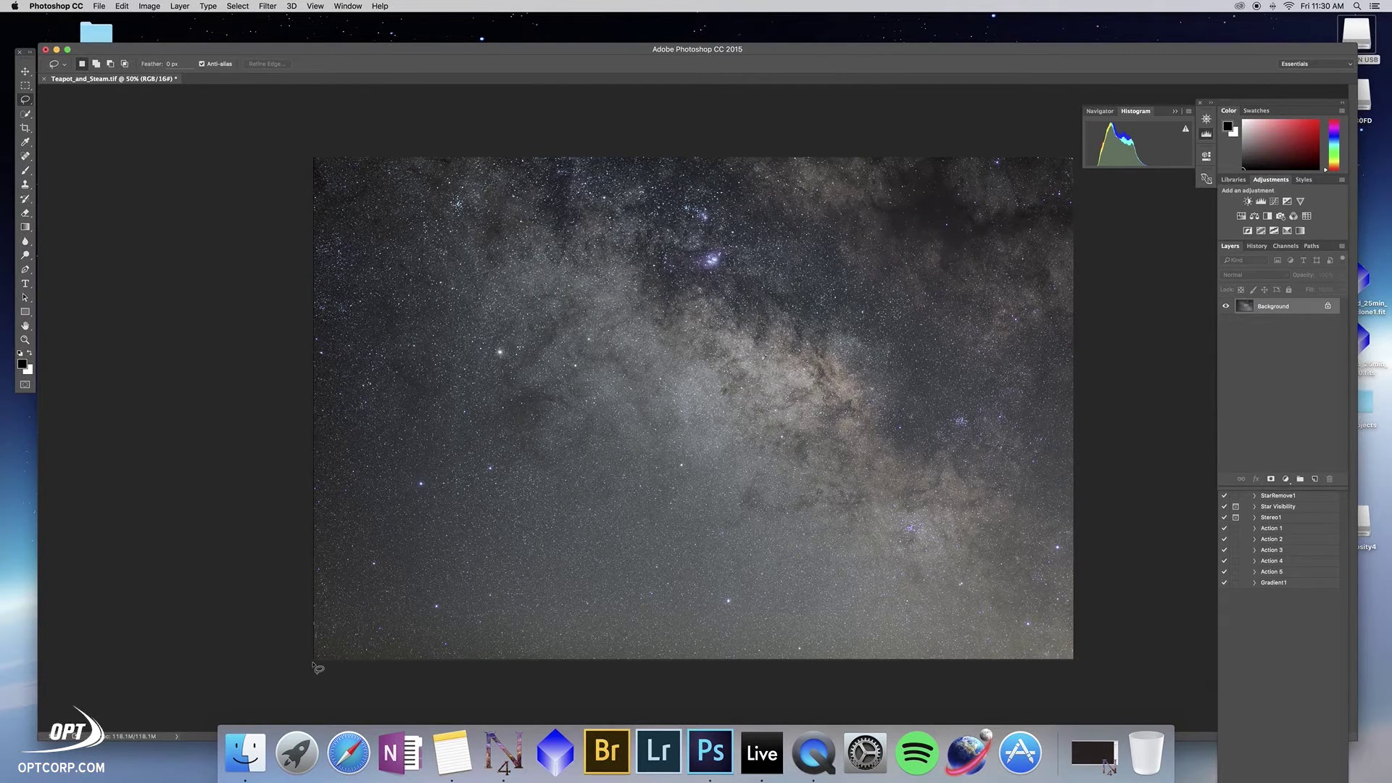
mouse_move(312, 662)
left_mouse_down()
mouse_move(430, 423)
mouse_move(434, 231)
mouse_move(396, 154)
mouse_move(246, 145)
mouse_move(198, 214)
mouse_move(143, 680)
left_mouse_up()
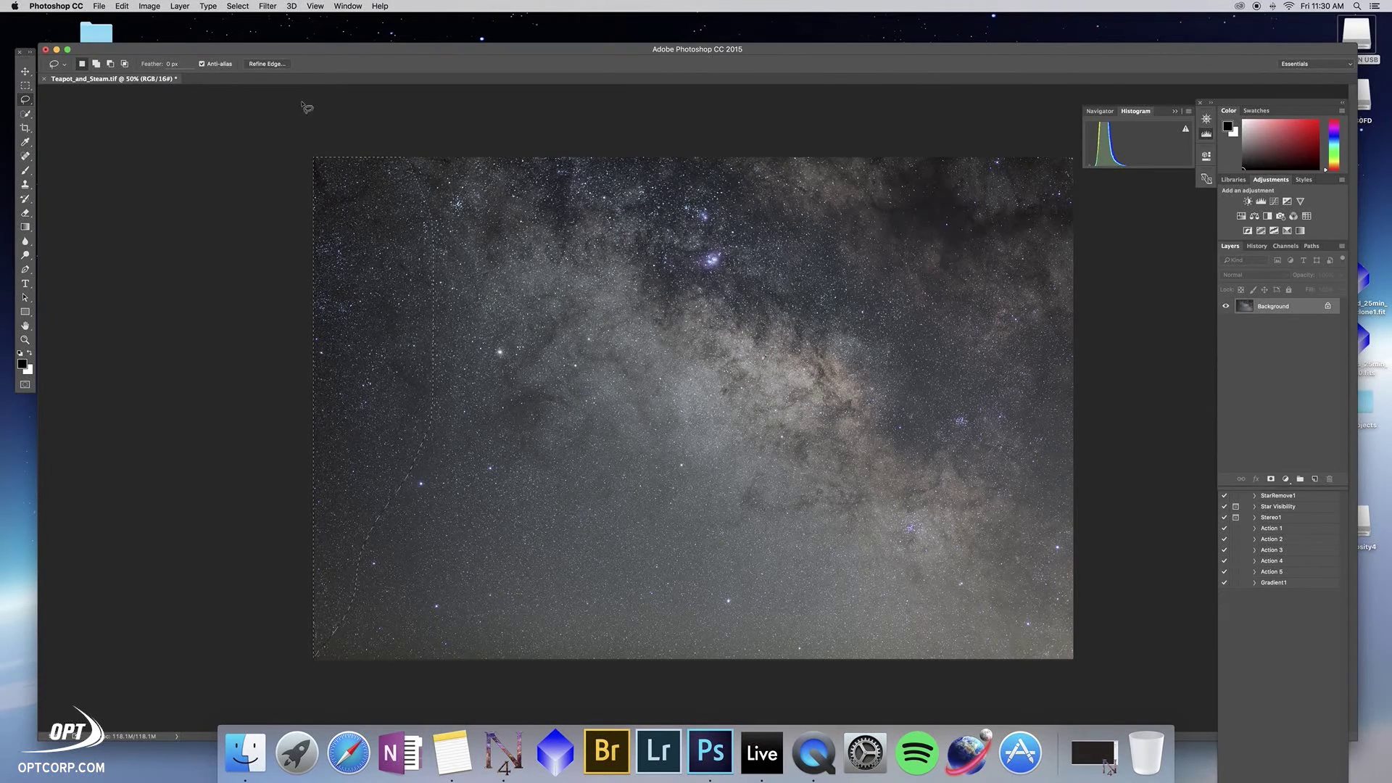
left_click(149, 6)
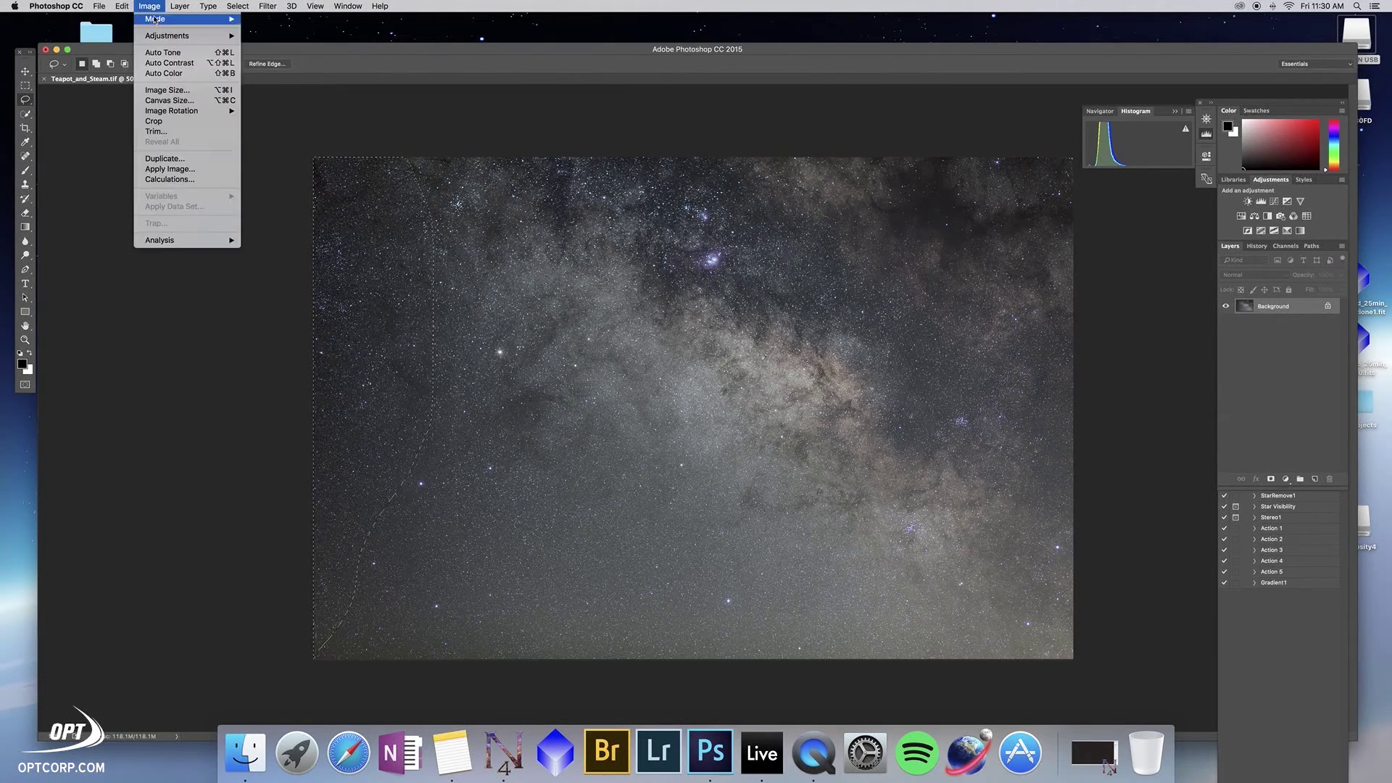
mouse_move(154, 35)
left_click(310, 52)
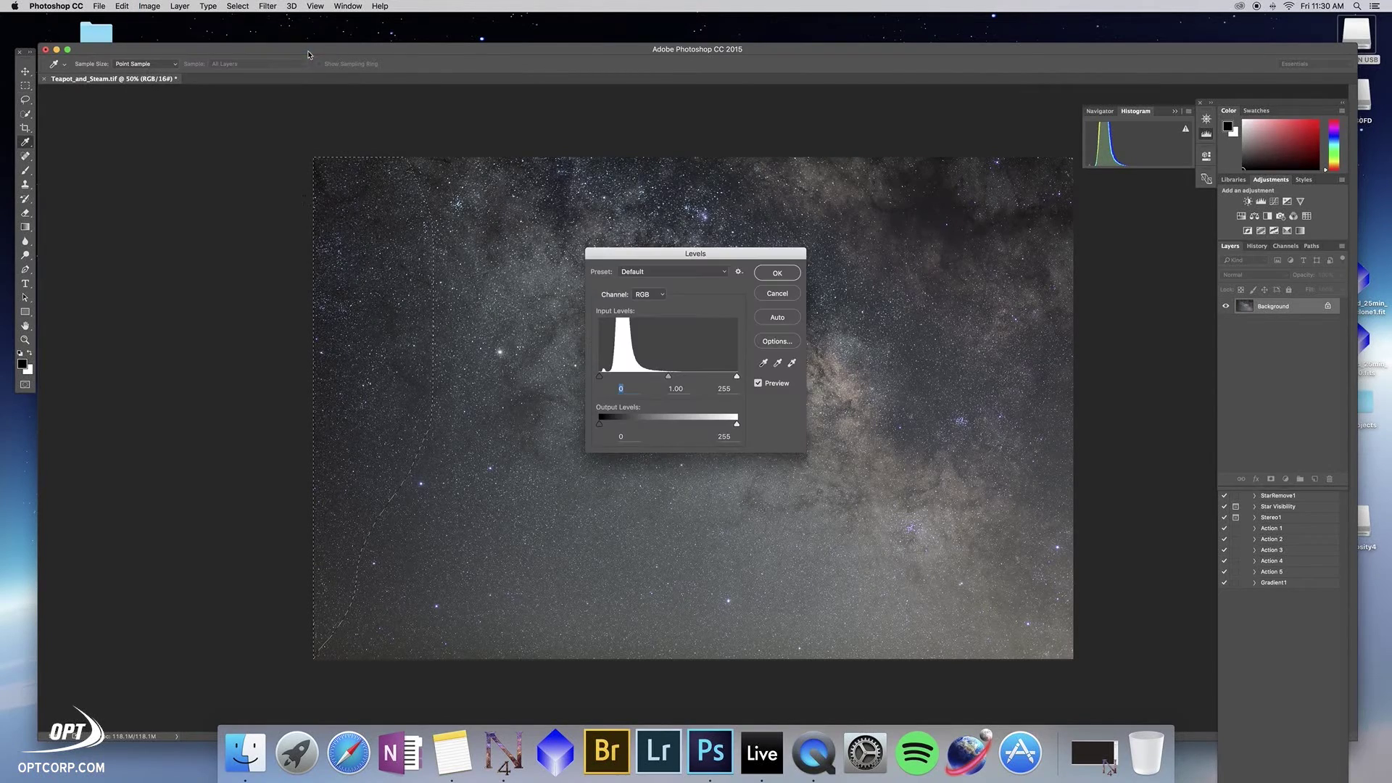
mouse_move(667, 377)
left_mouse_down()
mouse_move(680, 379)
mouse_move(642, 380)
left_mouse_up()
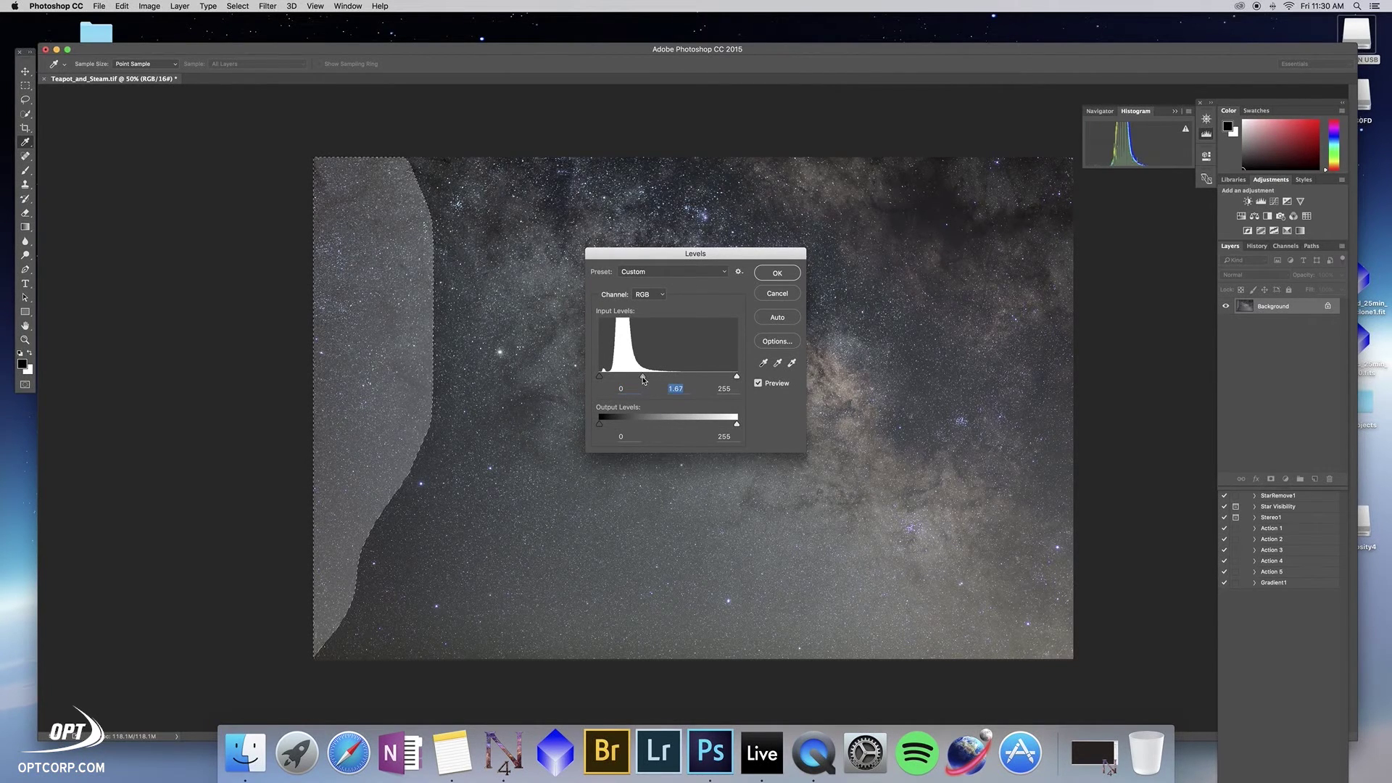
left_click(774, 294)
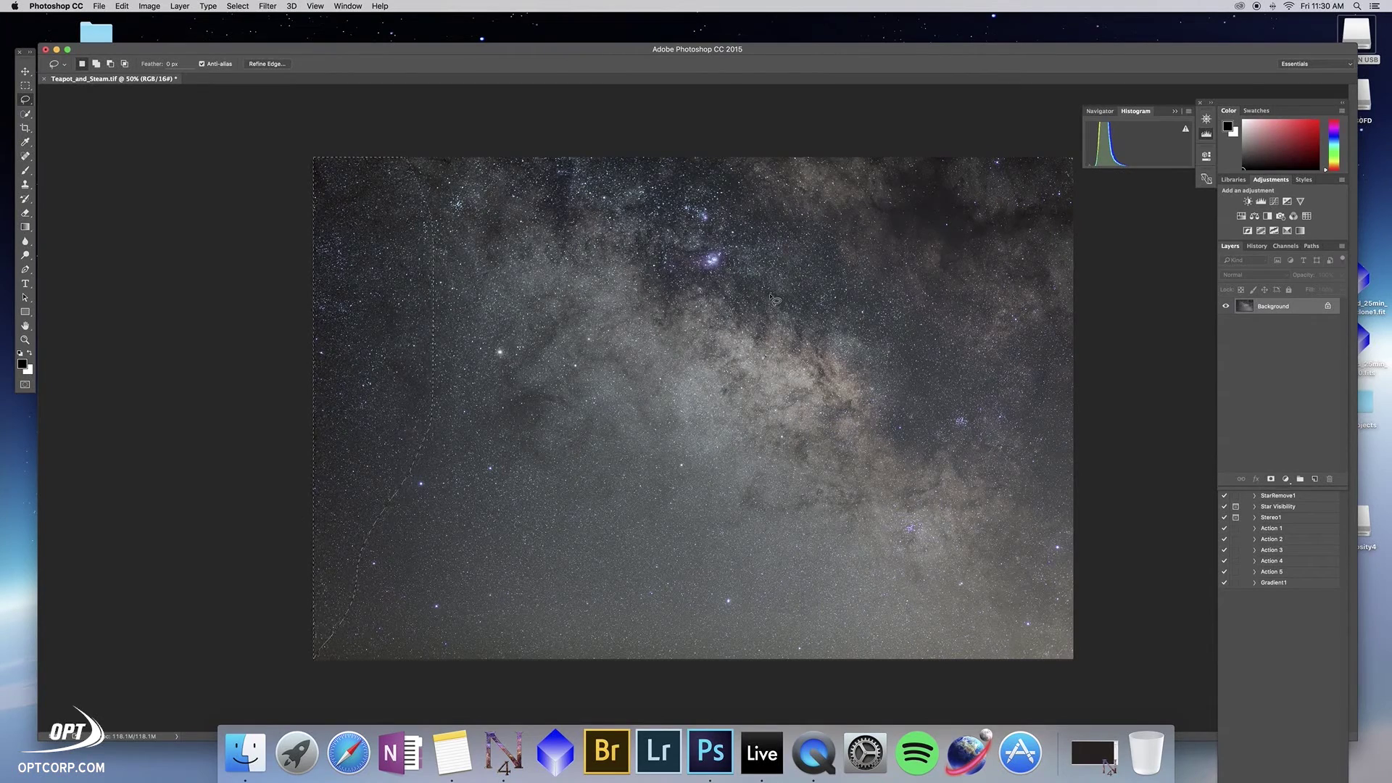
- Feather the left-edge lasso selection with a 500-pixel radius
left_click(267, 7)
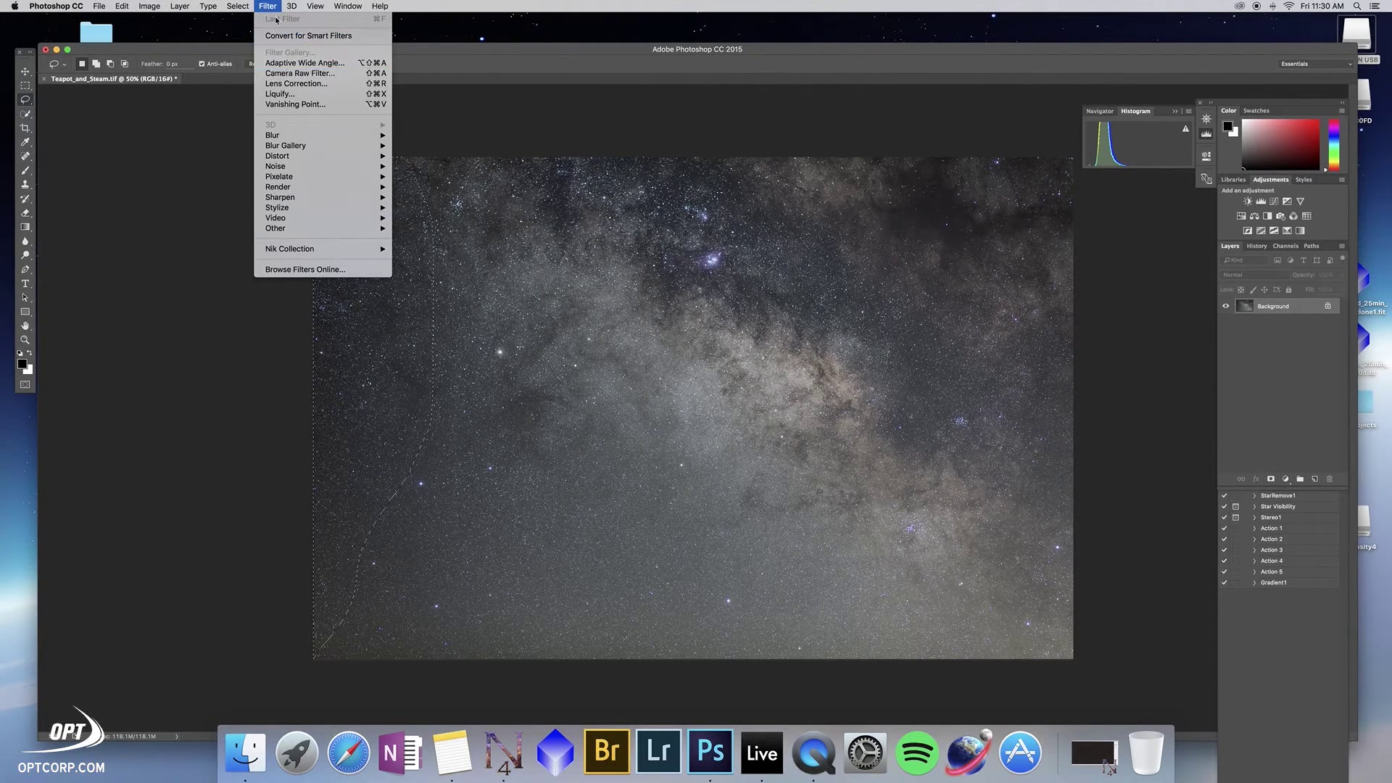
mouse_move(243, 9)
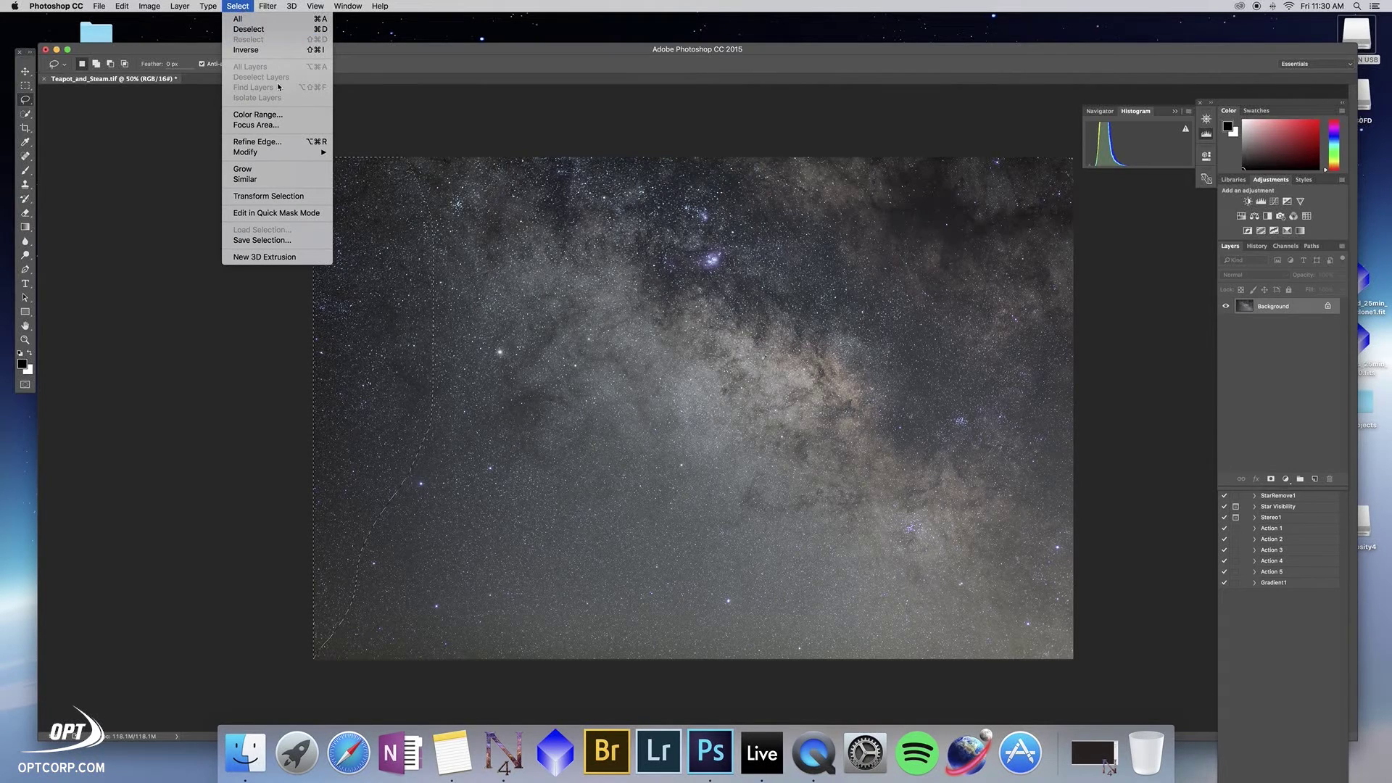
mouse_move(305, 152)
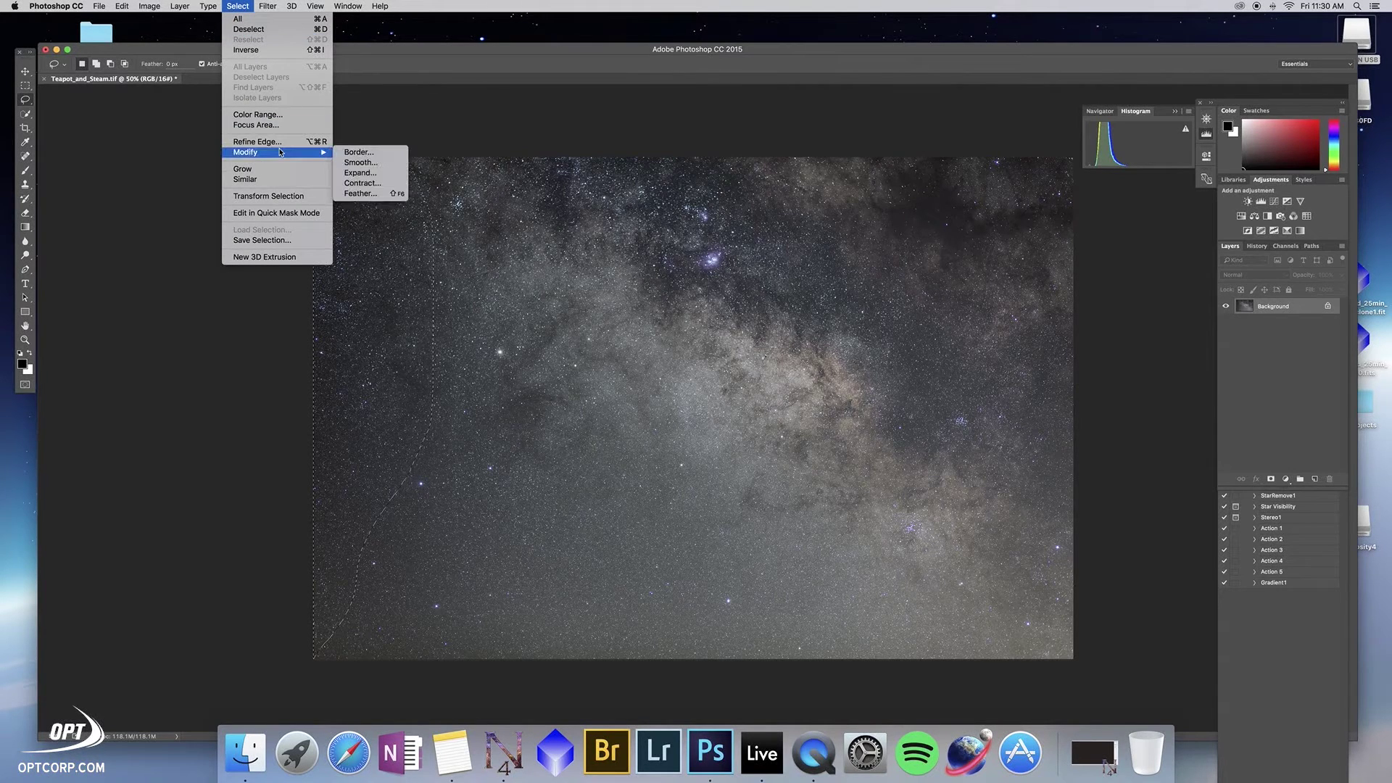
left_click(360, 194)
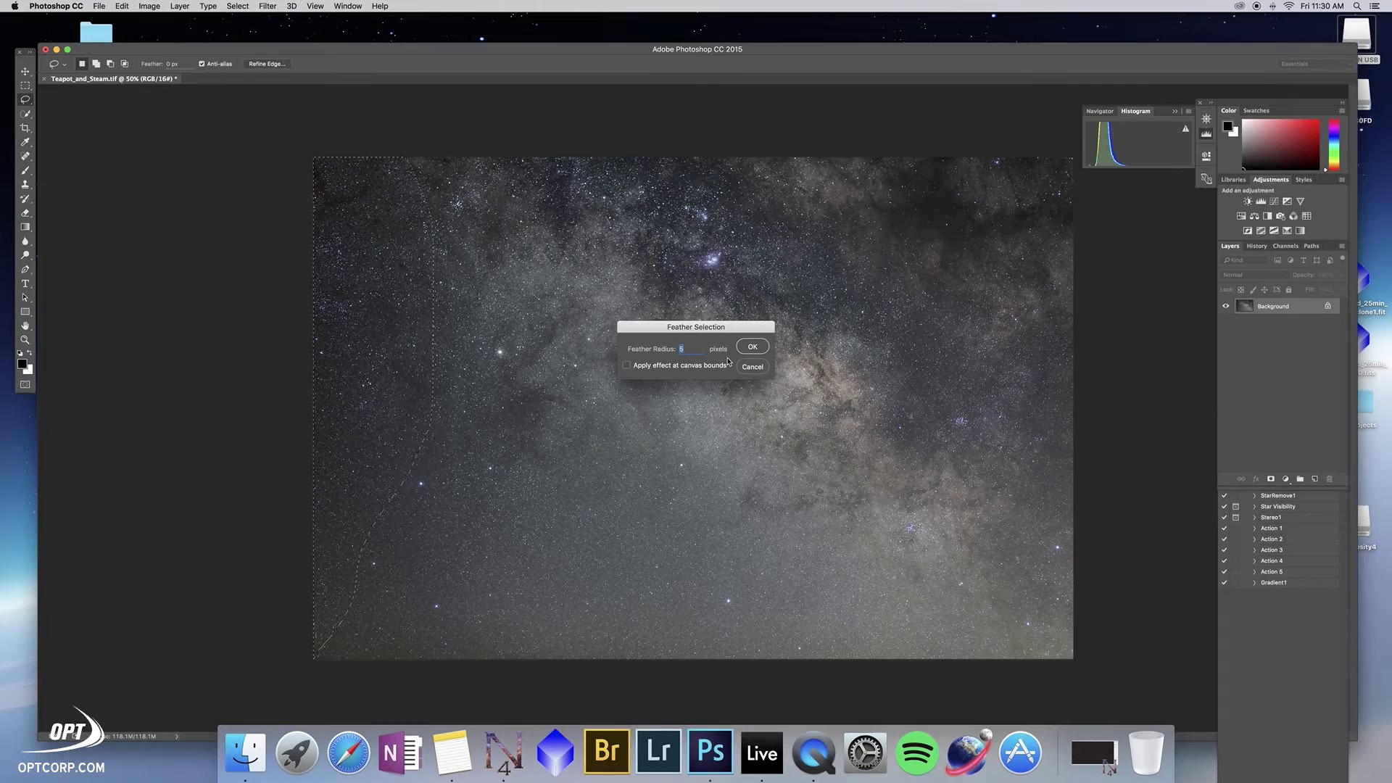
type("500")
left_click(761, 349)
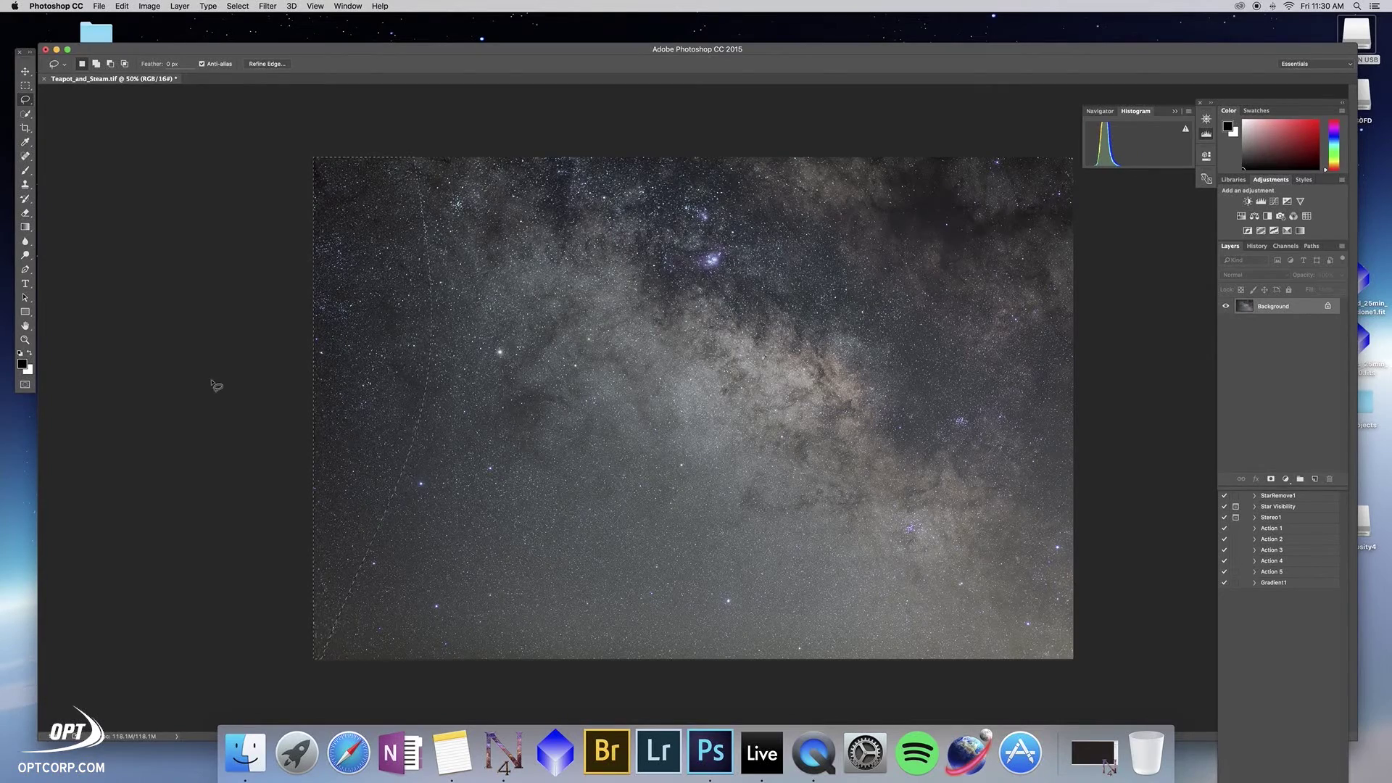
- Brighten the feathered left edge with a Levels midtone of 1.08, then deselect
left_click(149, 6)
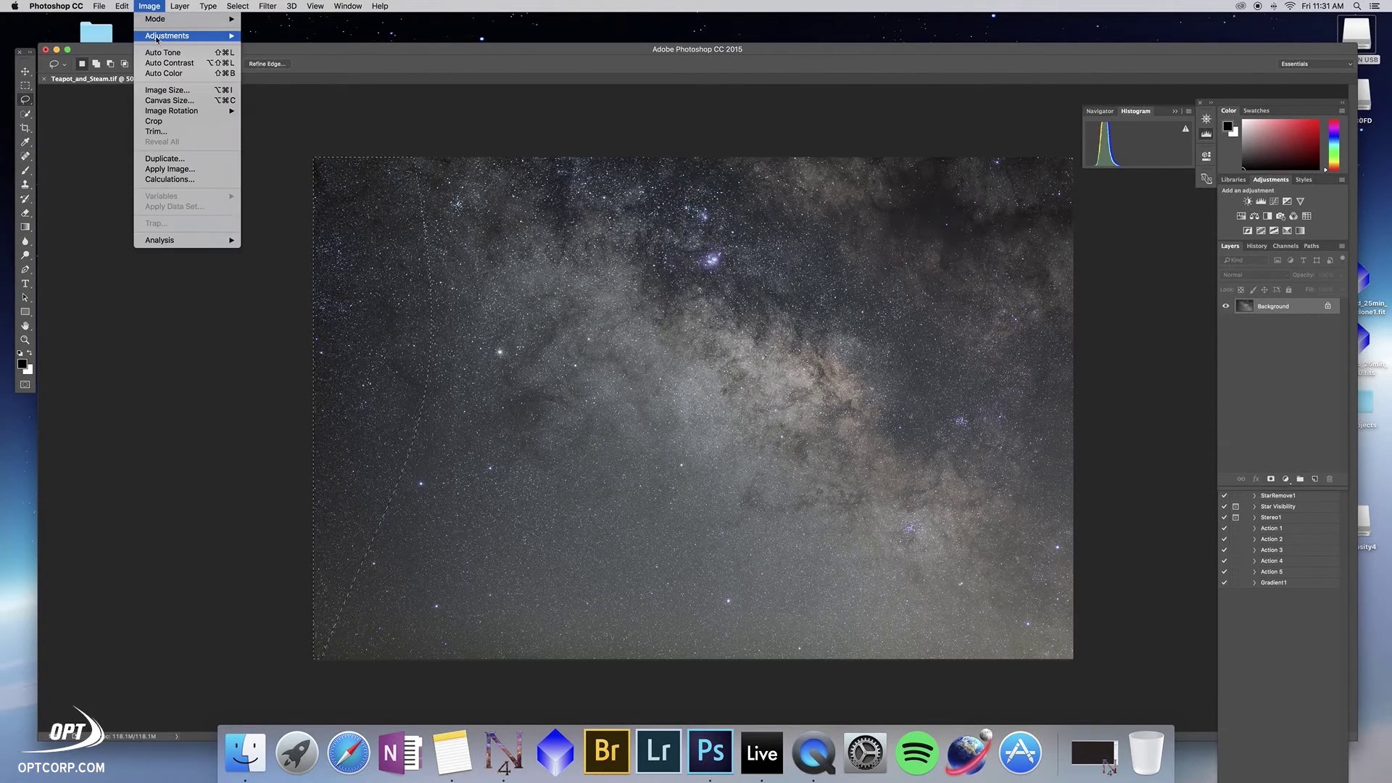
mouse_move(189, 35)
left_click(319, 46)
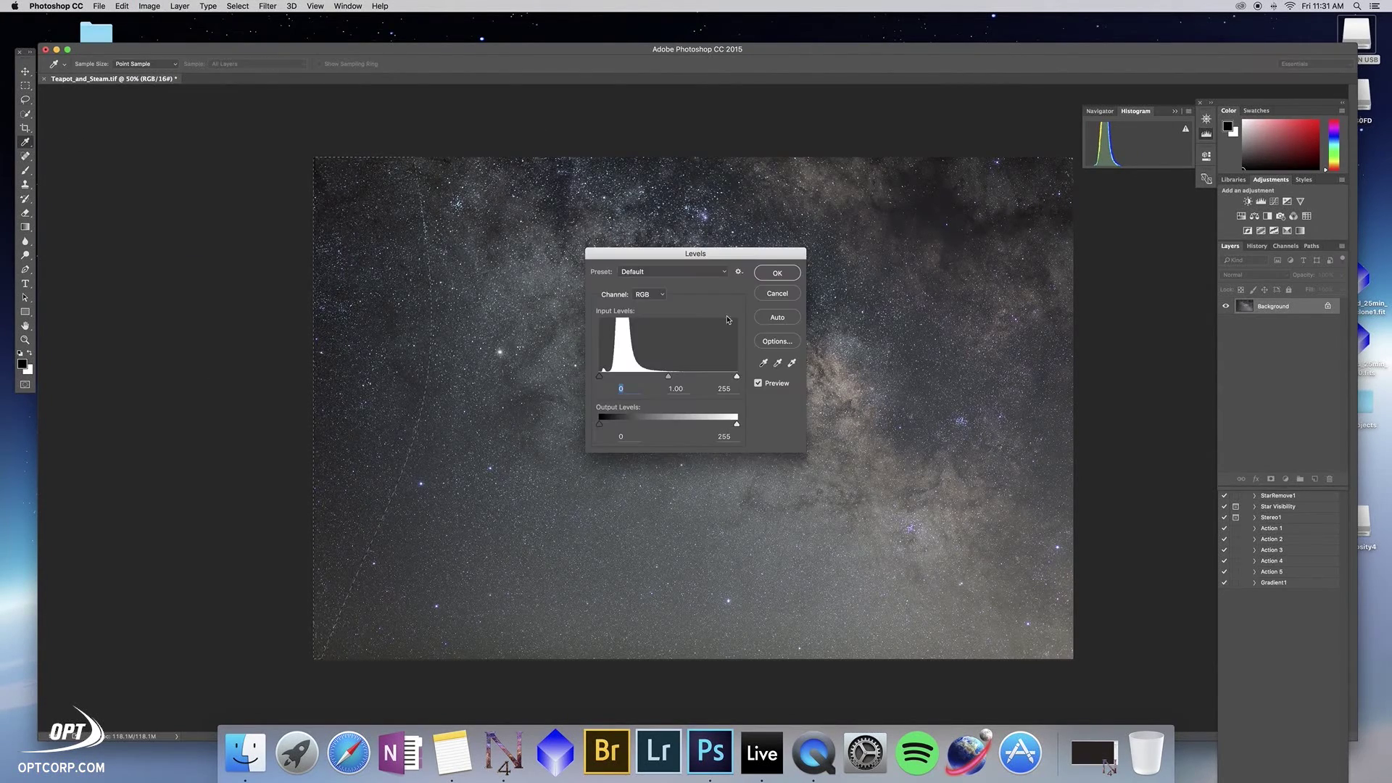
left_click_drag(674, 378, 659, 382)
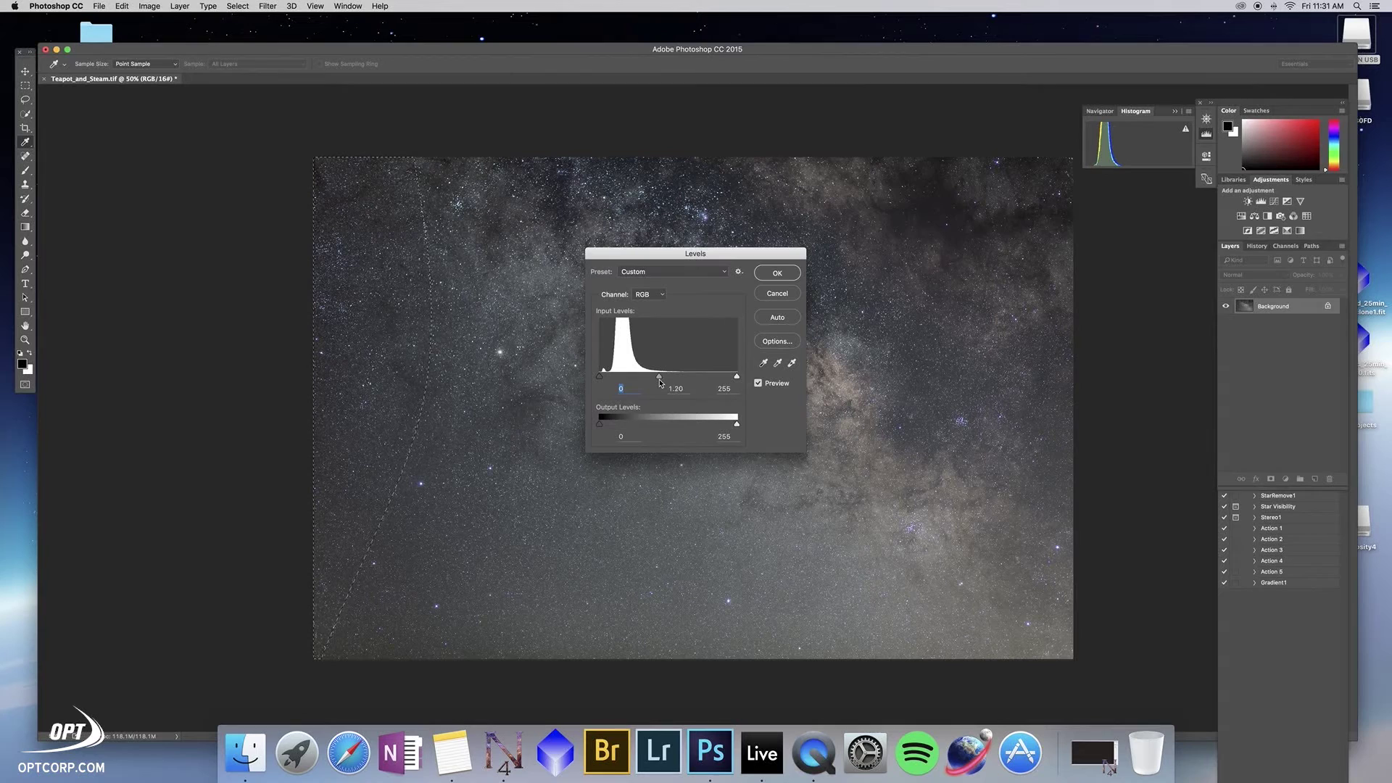
left_click_drag(659, 382, 665, 382)
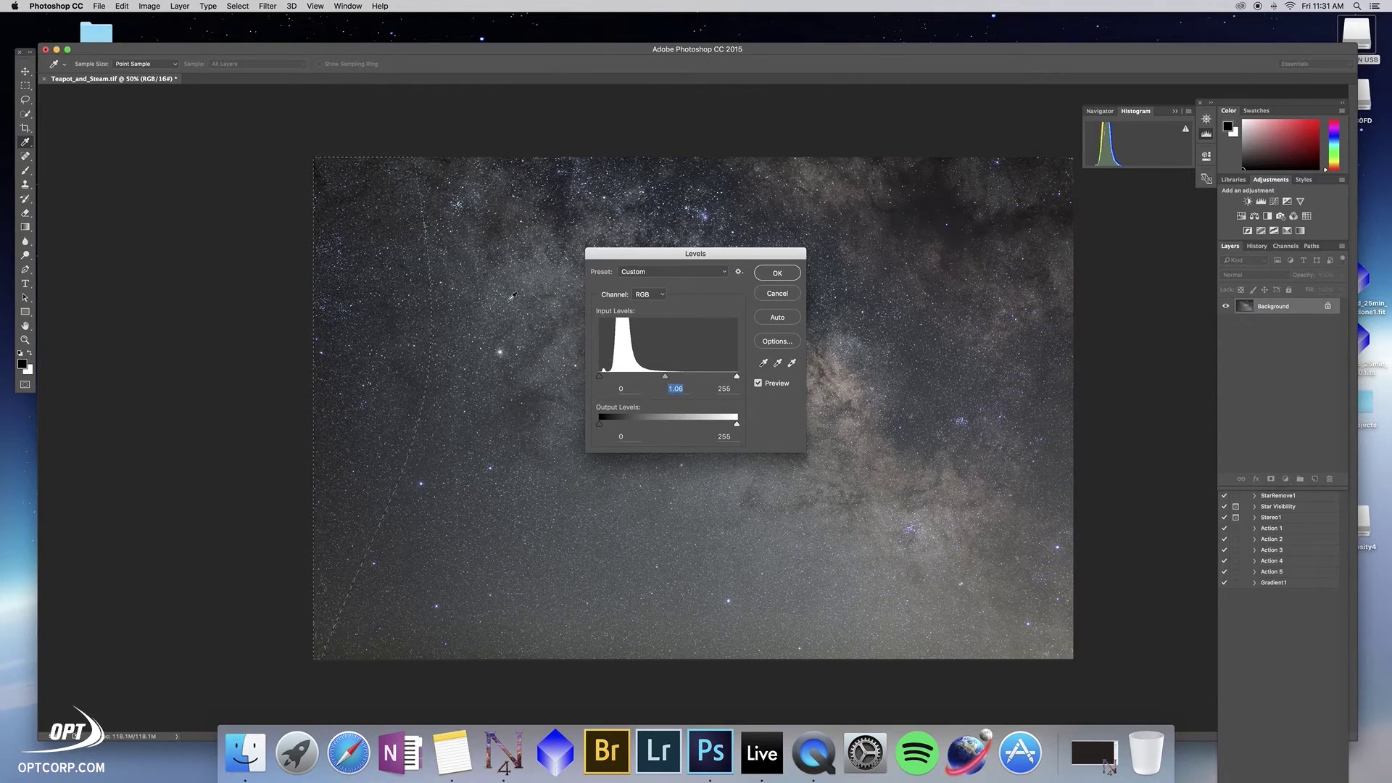
left_click(775, 274)
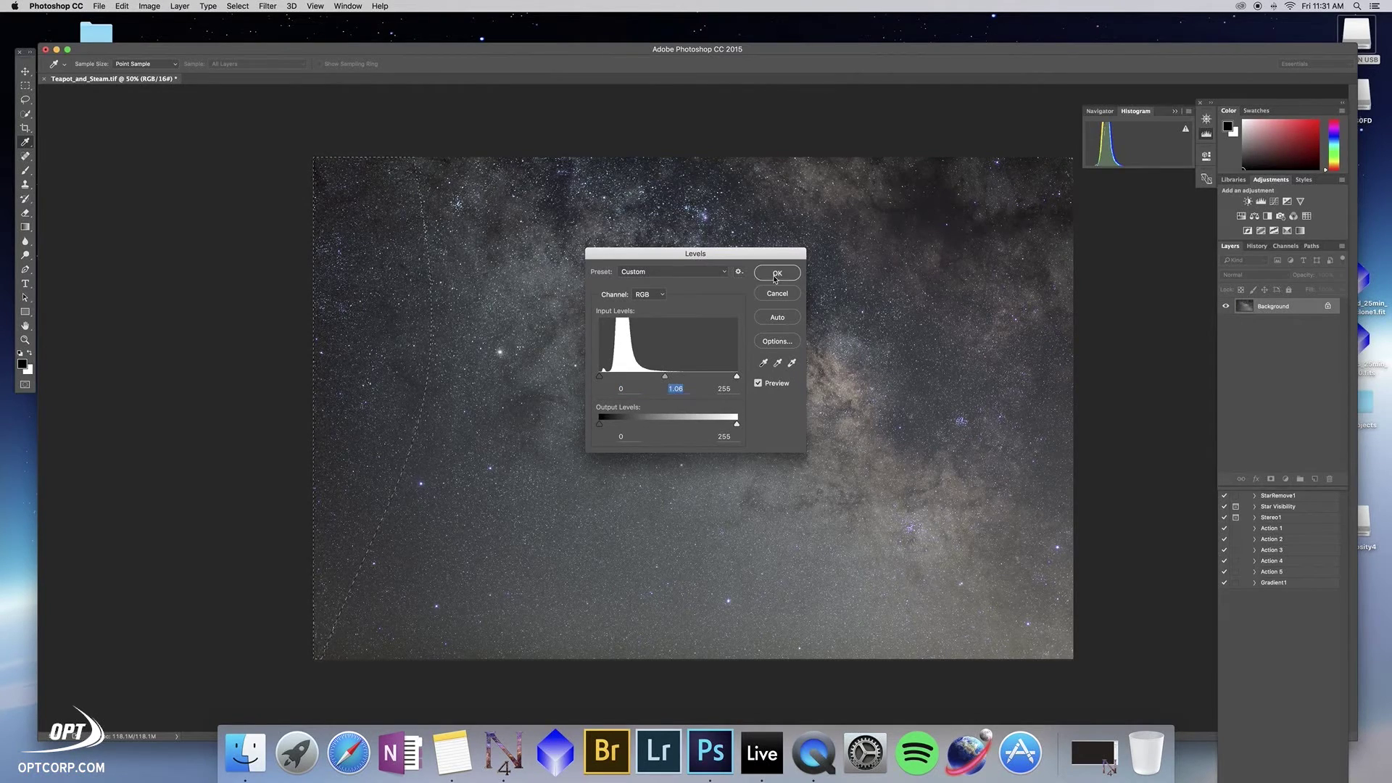
key("l")
left_click(538, 409)
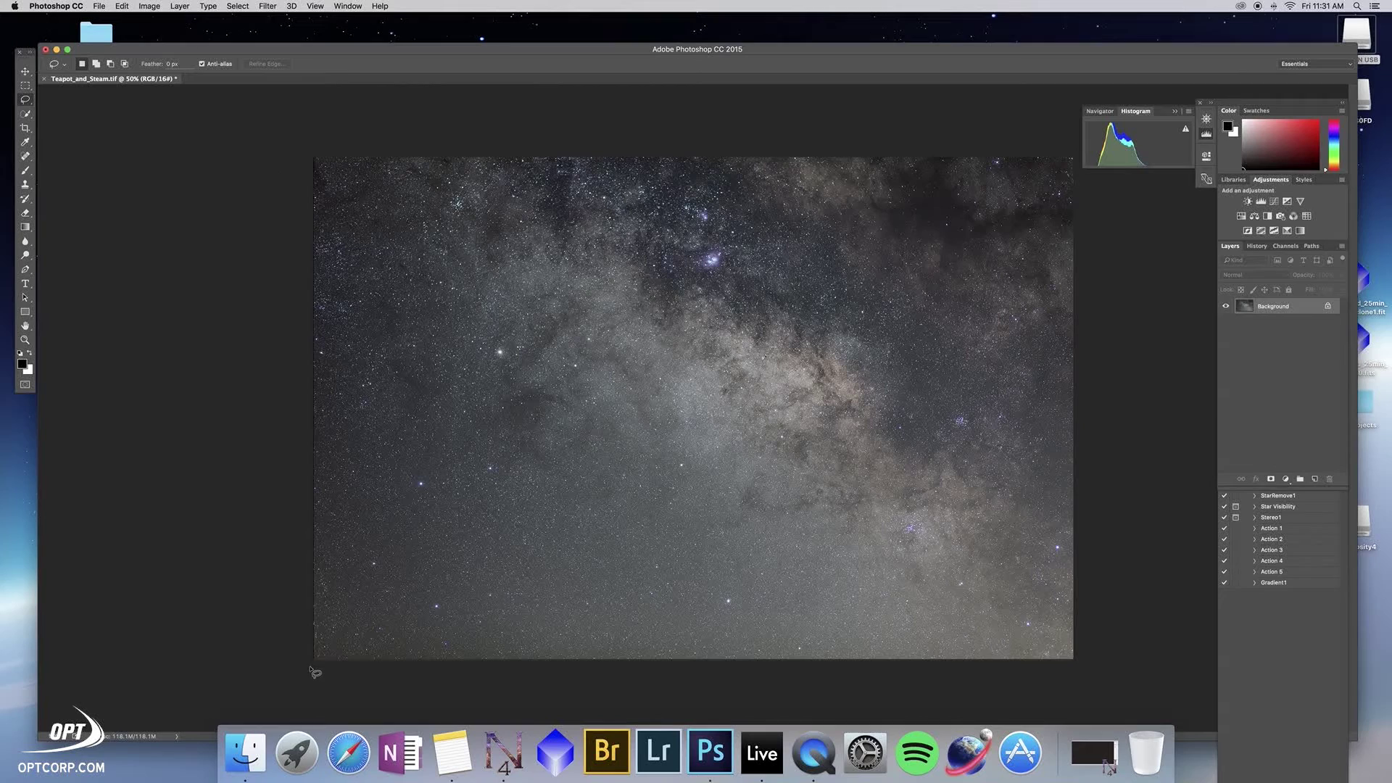
- Lasso the lower sky out to the right edge and feather the selection by 500 pixels
mouse_move(428, 515)
left_mouse_down()
mouse_move(465, 352)
mouse_move(488, 331)
mouse_move(574, 386)
left_mouse_up()
mouse_move(1000, 392)
left_mouse_down()
mouse_move(1076, 350)
mouse_move(1104, 369)
mouse_move(1145, 567)
mouse_move(1137, 690)
mouse_move(1026, 713)
mouse_move(305, 697)
mouse_move(279, 622)
left_mouse_up()
left_click(263, 7)
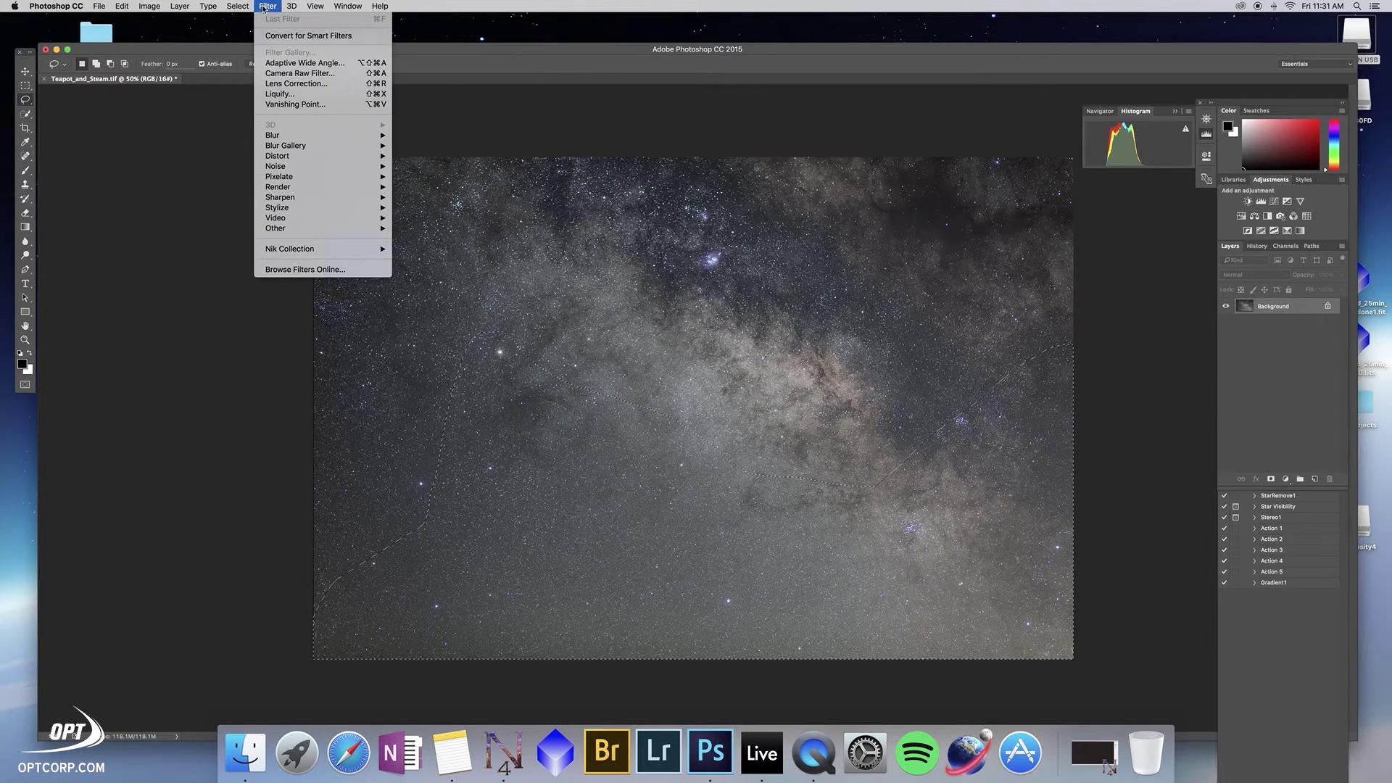
mouse_move(229, 9)
mouse_move(288, 152)
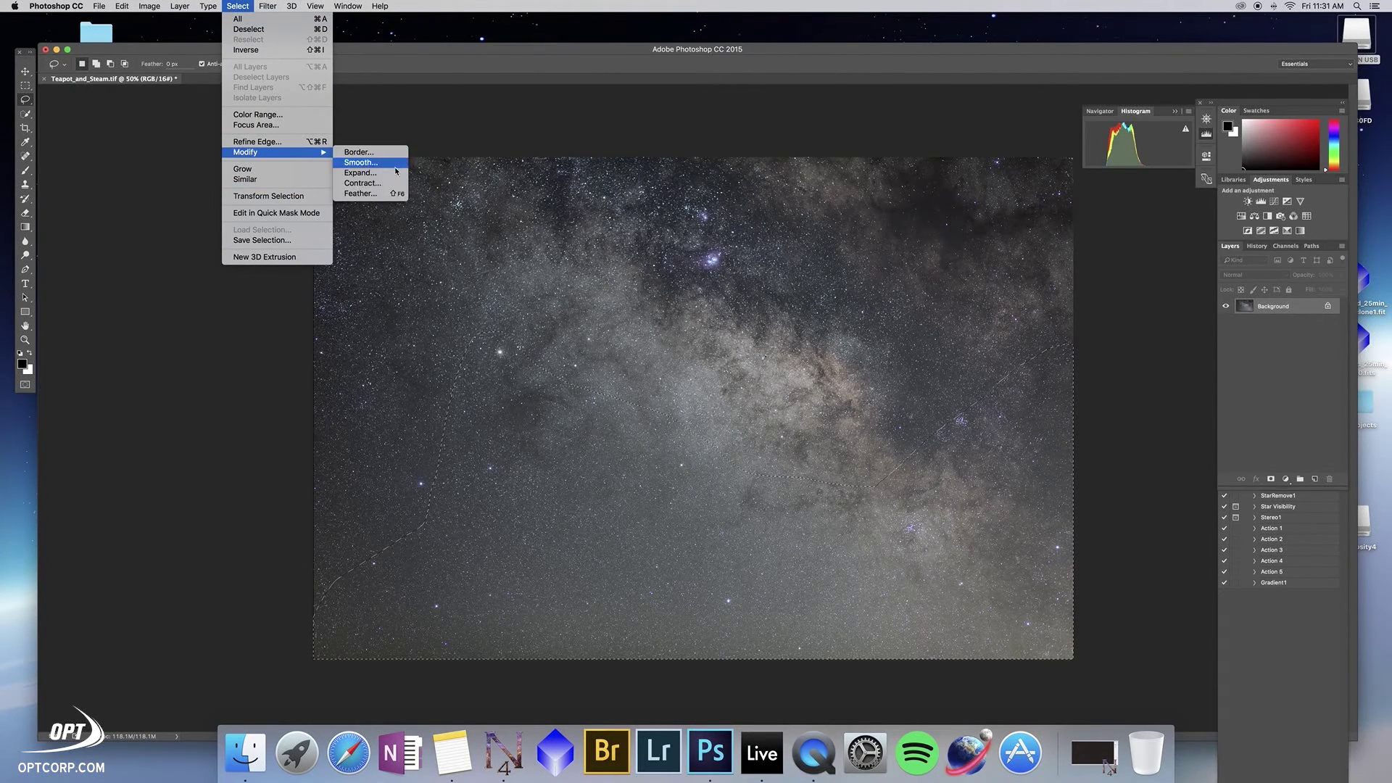
left_click(397, 194)
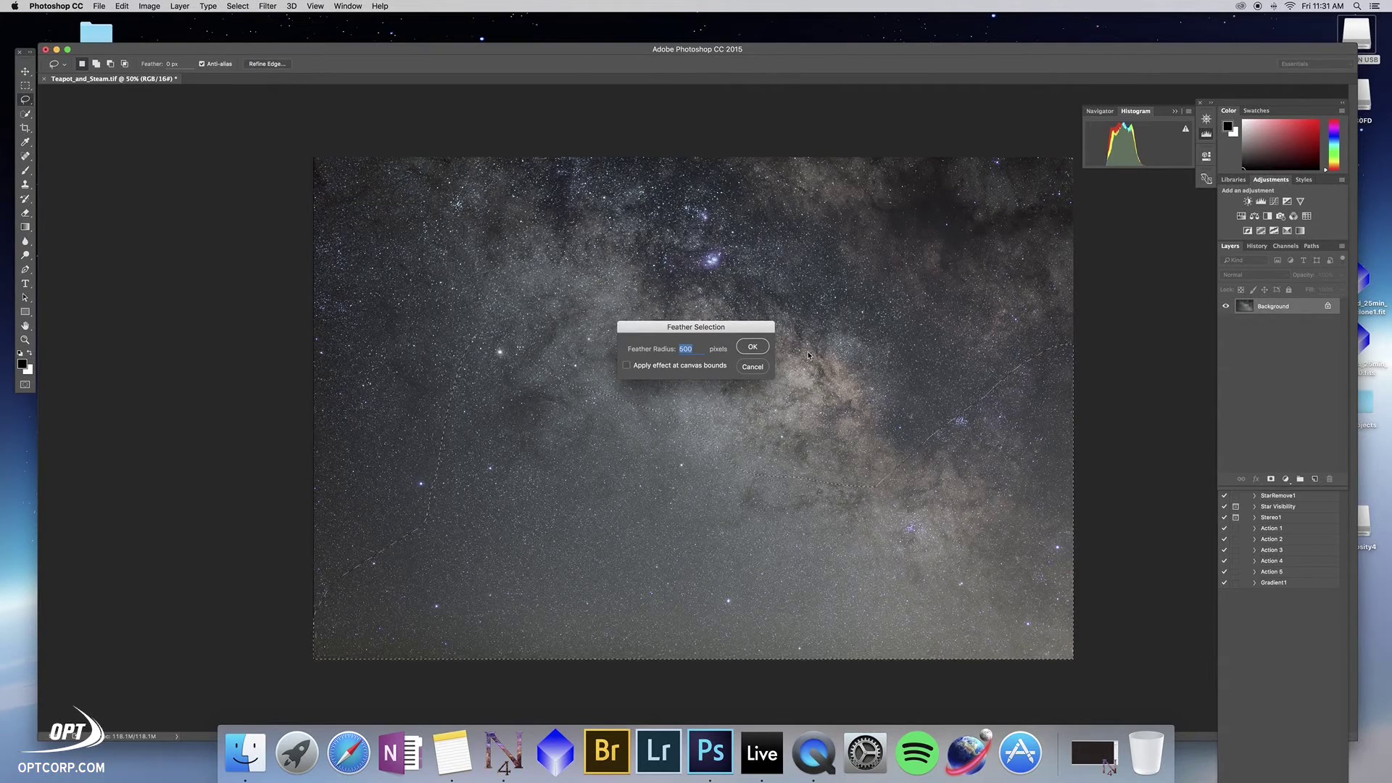
left_click(765, 350)
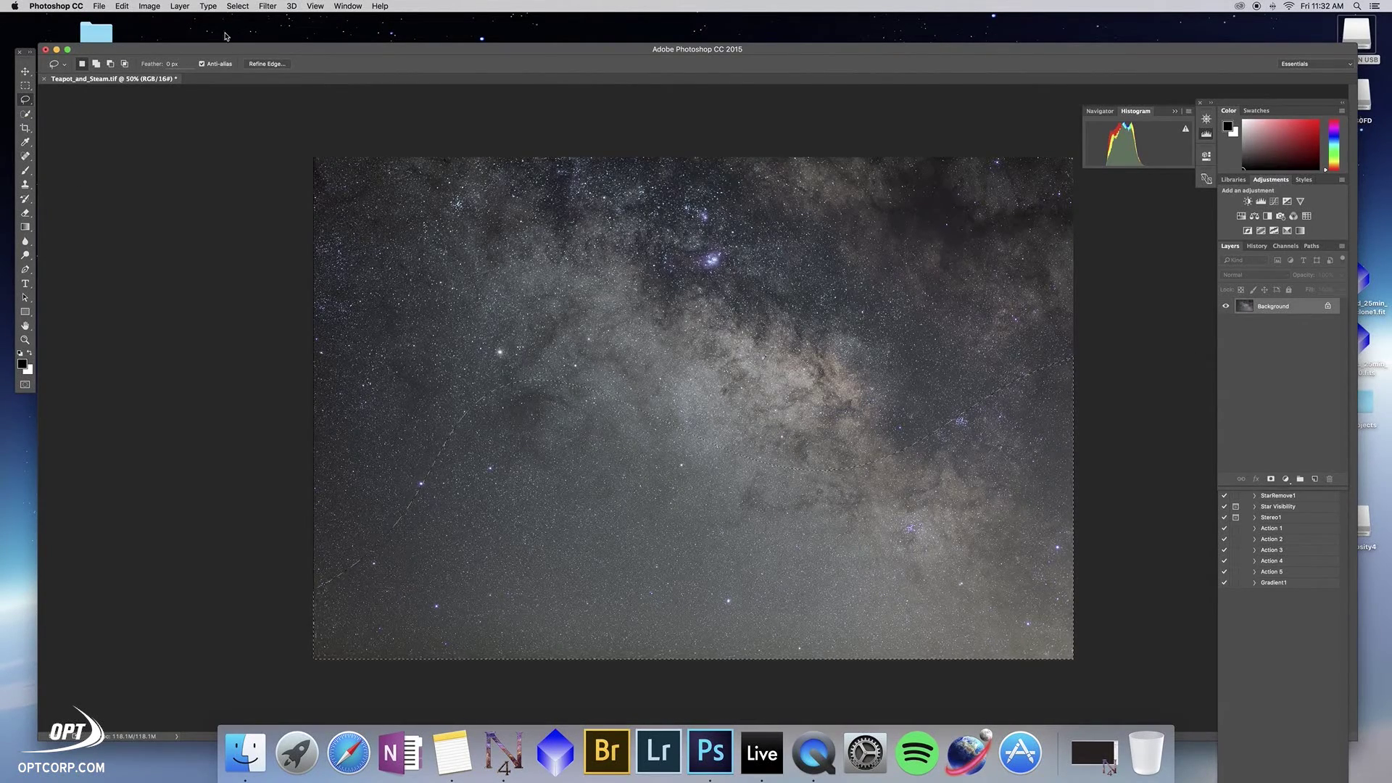
left_click(236, 8)
mouse_move(304, 152)
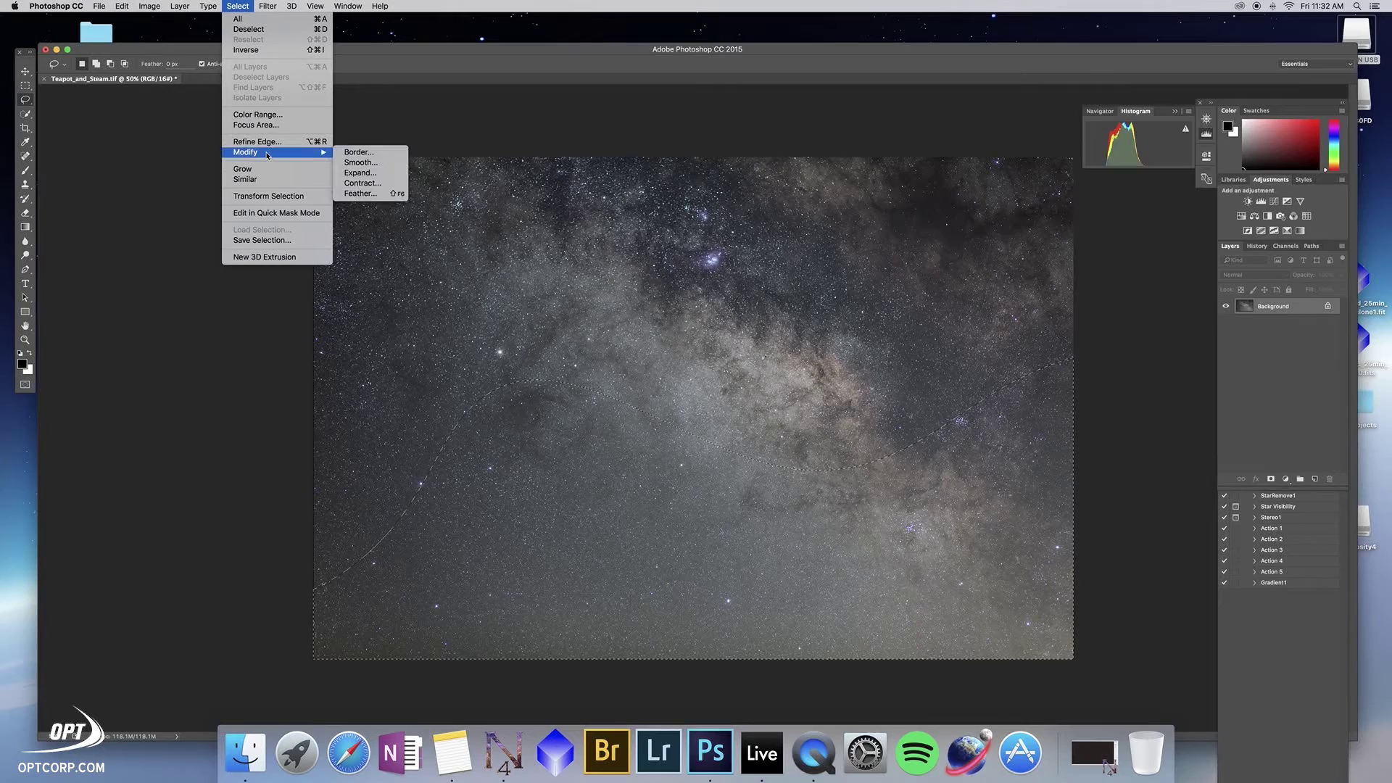
left_click(274, 379)
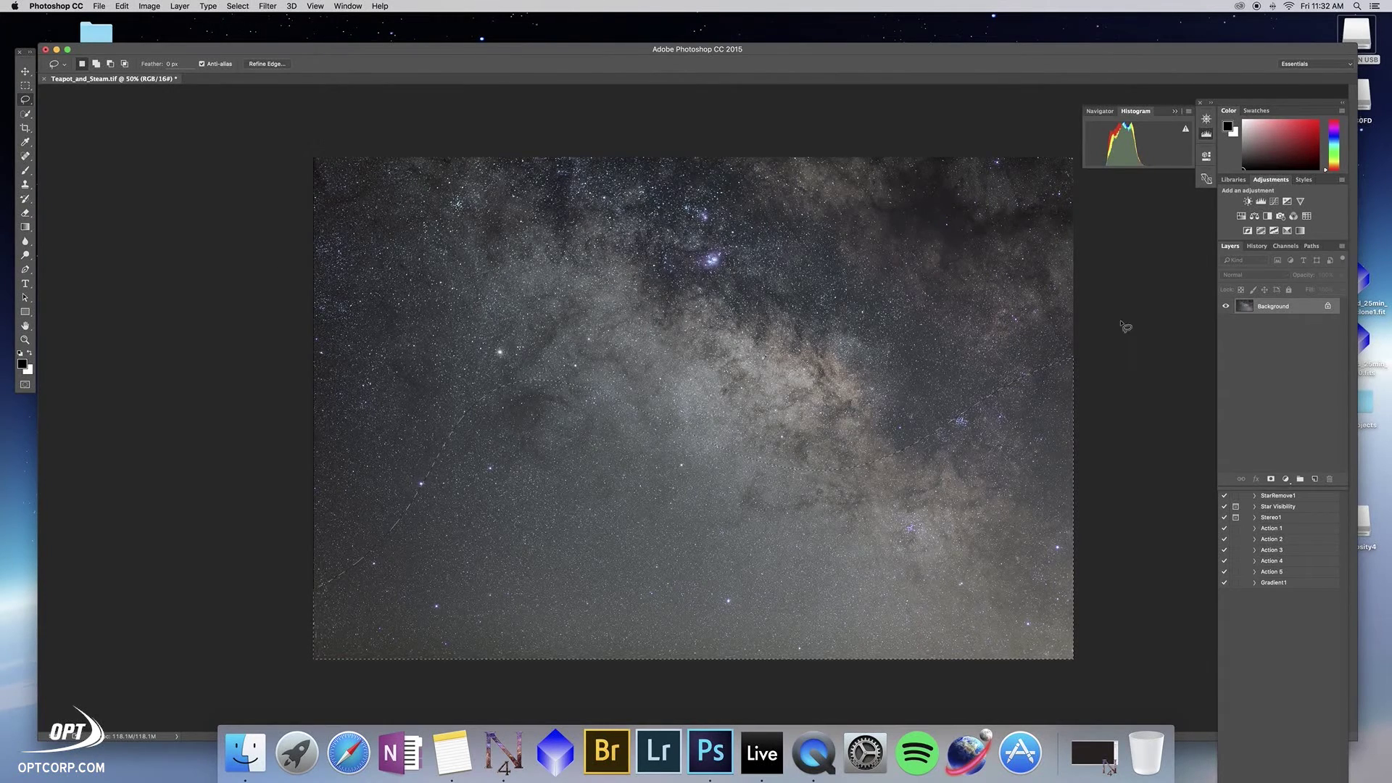
- Darken the selection's midtones to 0.94 with Levels, then clear the selection
left_click(145, 7)
mouse_move(152, 36)
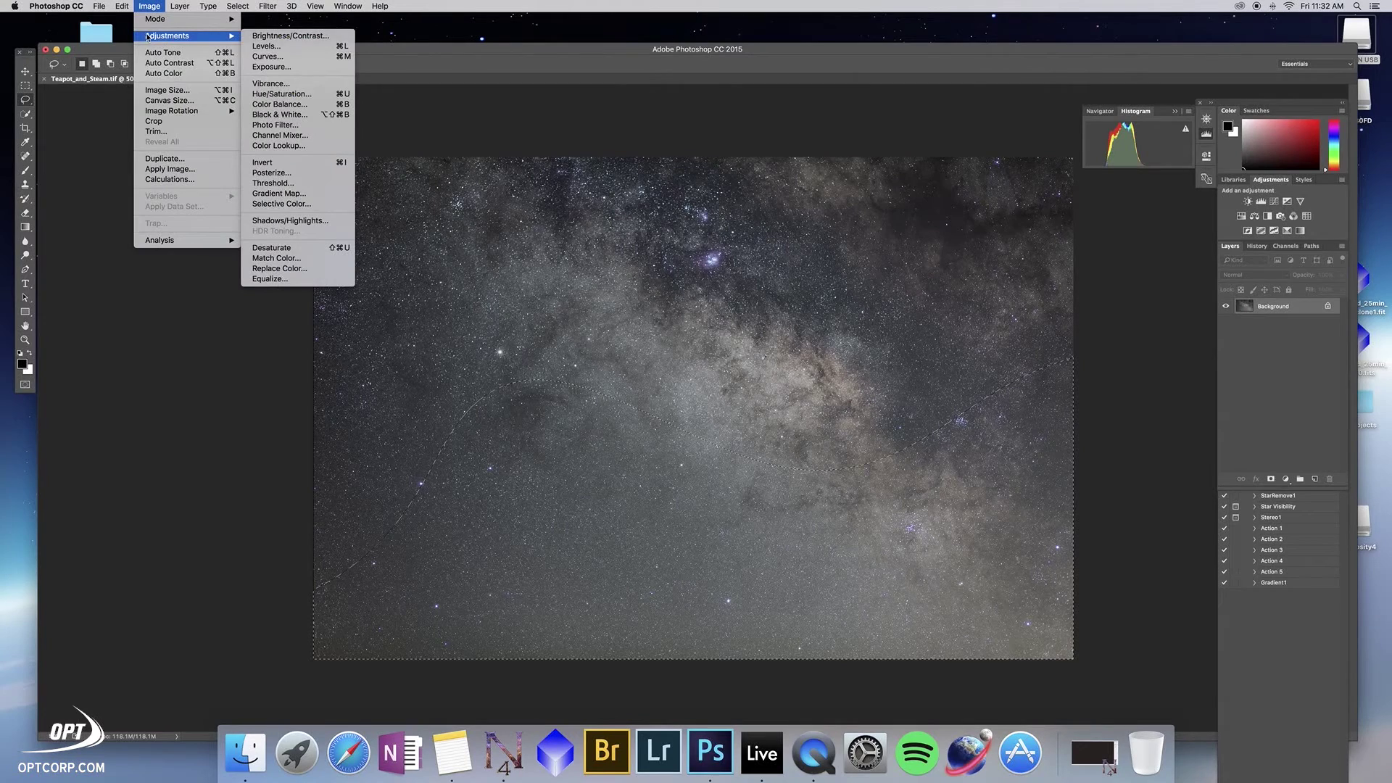
left_click(275, 47)
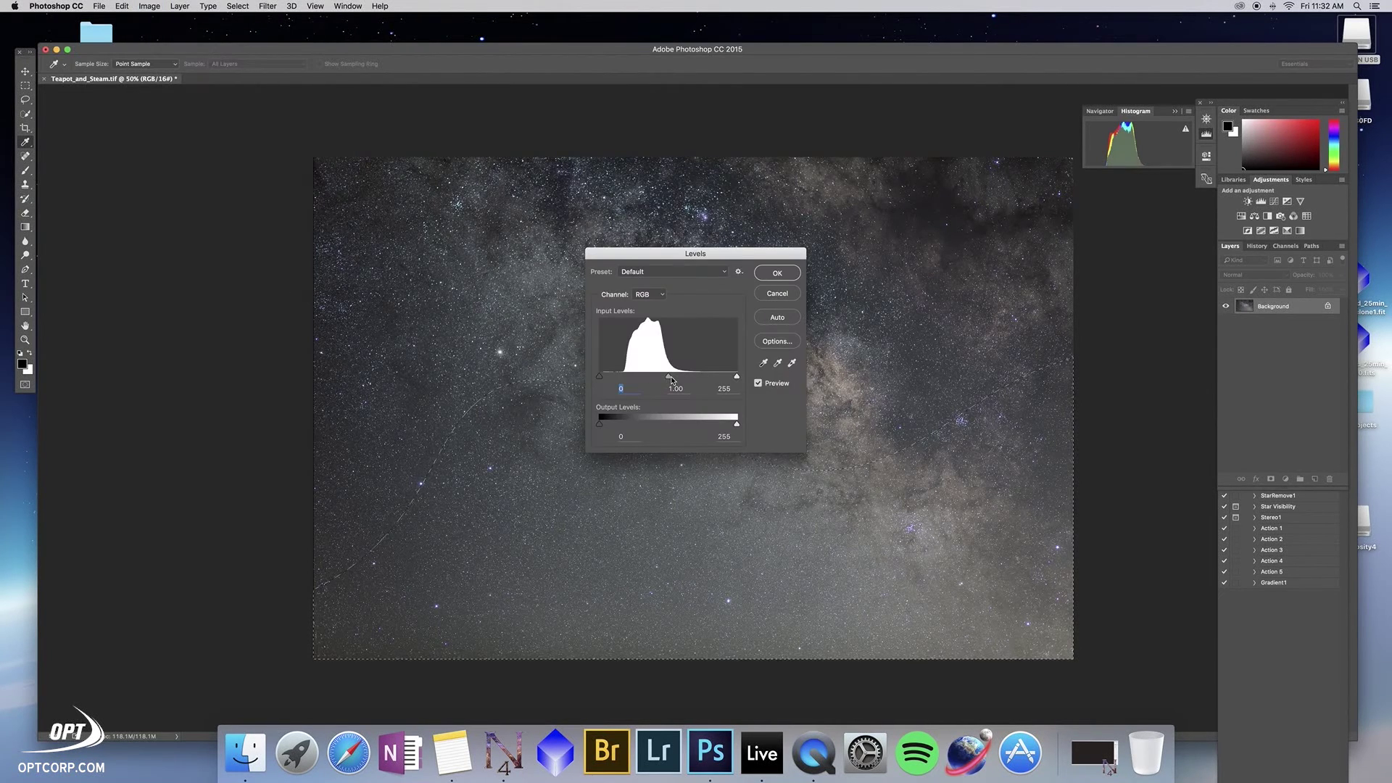
left_click_drag(669, 377, 672, 377)
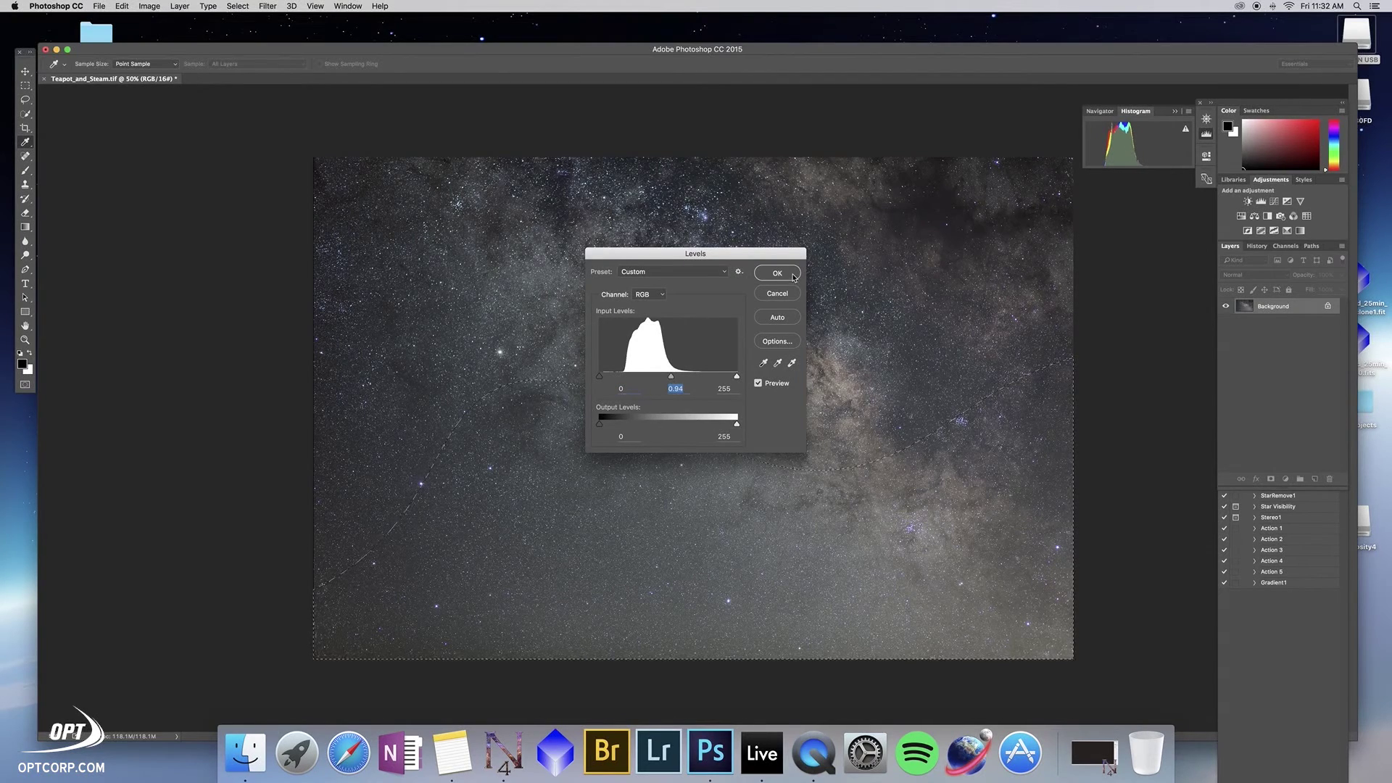
key("Return")
key("l")
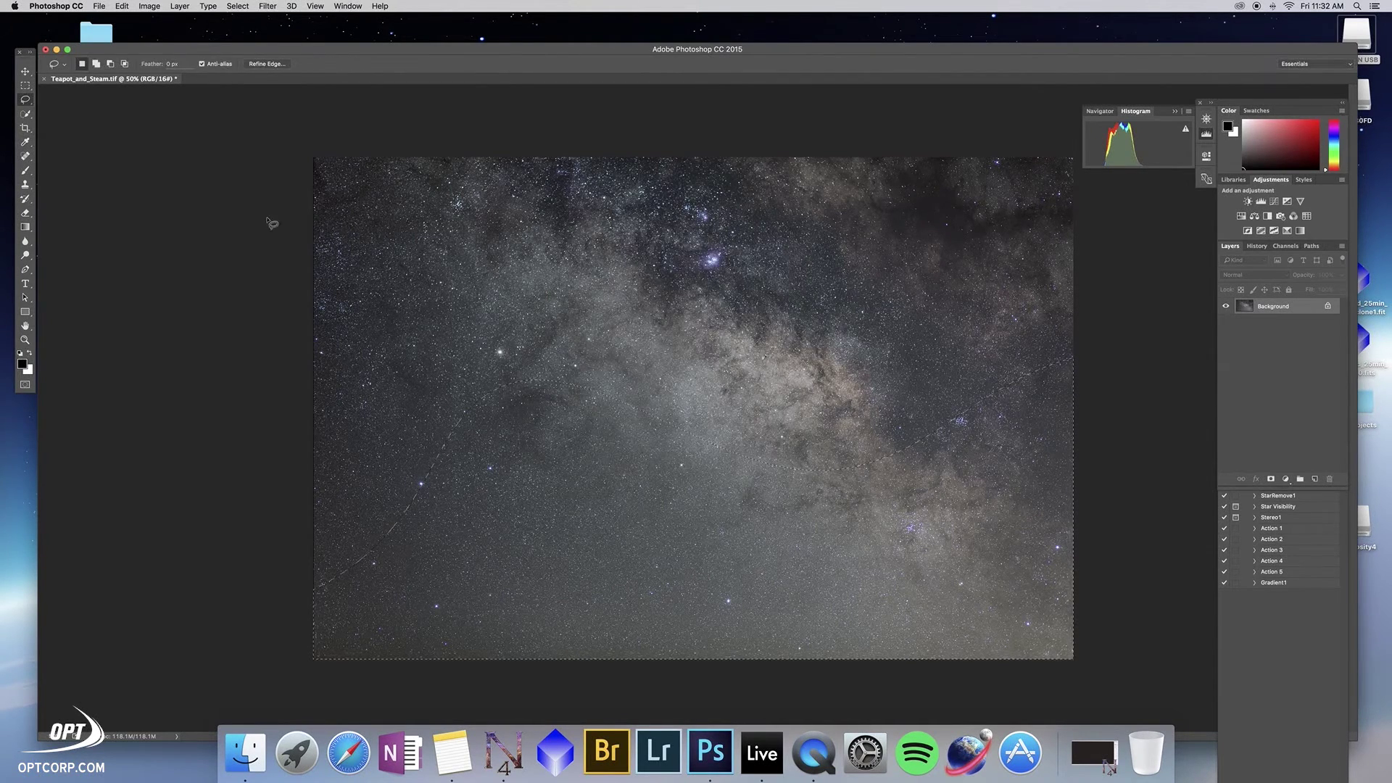
key("super+d")
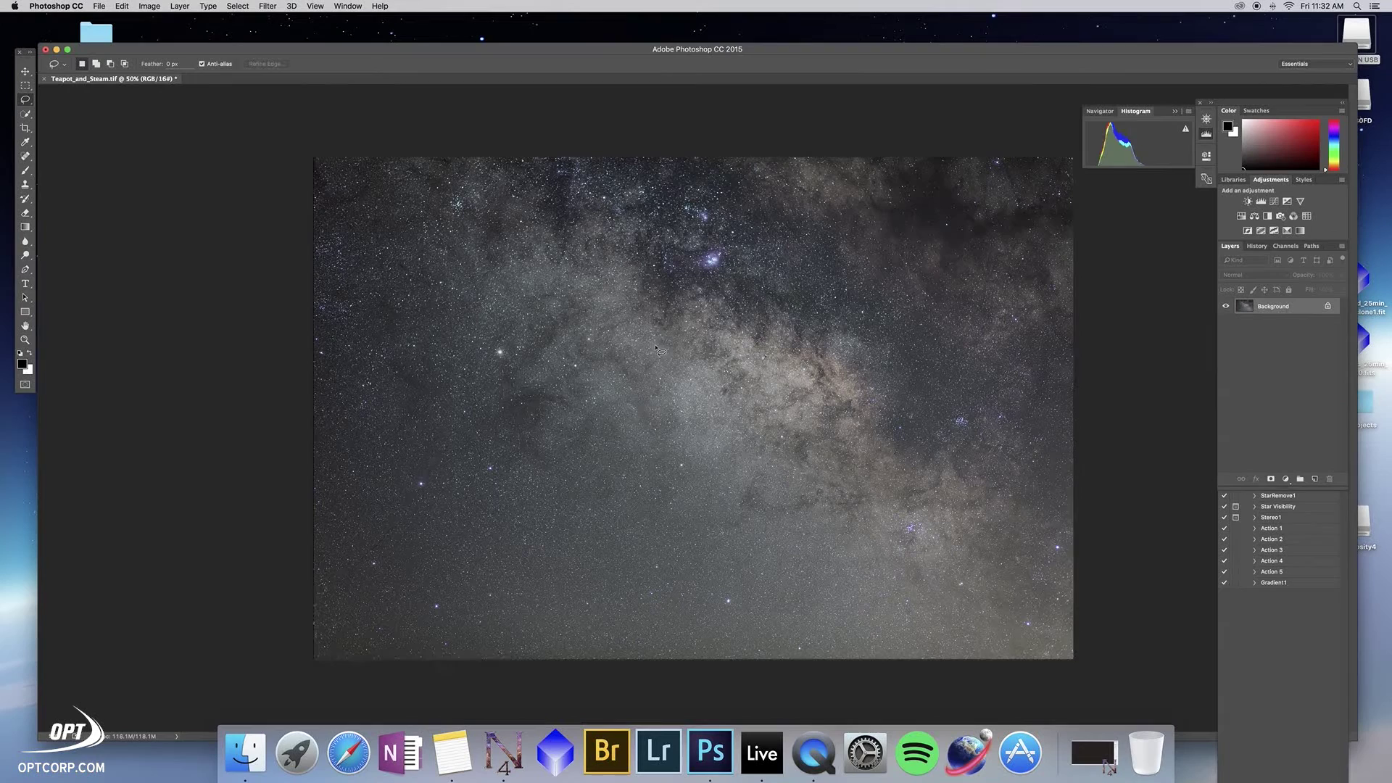
- Lasso another lower-sky area from the bottom edge and feather it by 500 pixels
mouse_move(499, 657)
left_mouse_down()
mouse_move(443, 619)
mouse_move(421, 557)
mouse_move(433, 513)
mouse_move(511, 456)
mouse_move(591, 440)
left_mouse_up()
mouse_move(850, 398)
left_mouse_down()
mouse_move(885, 337)
mouse_move(914, 316)
mouse_move(1068, 313)
mouse_move(1105, 362)
mouse_move(1126, 449)
mouse_move(1152, 705)
mouse_move(500, 708)
left_mouse_up()
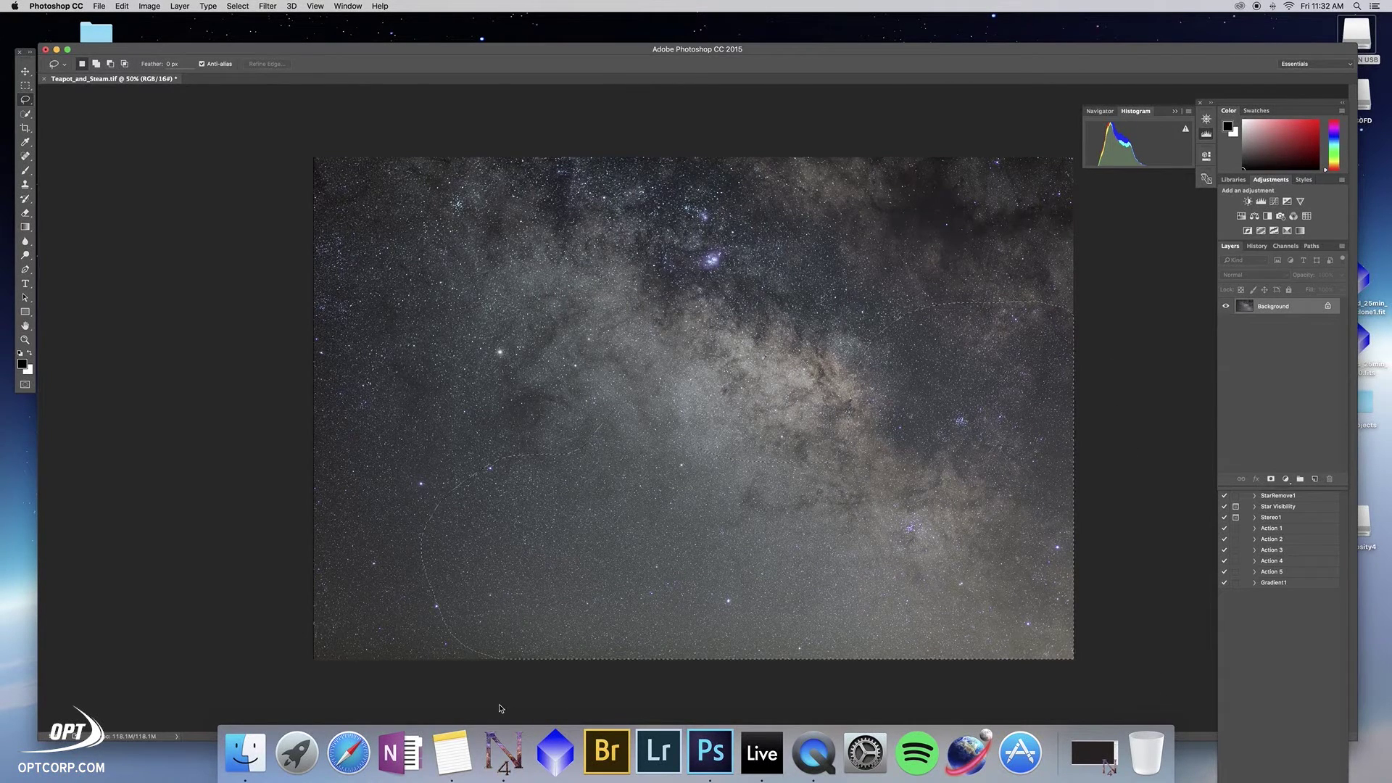
left_click(241, 6)
mouse_move(312, 152)
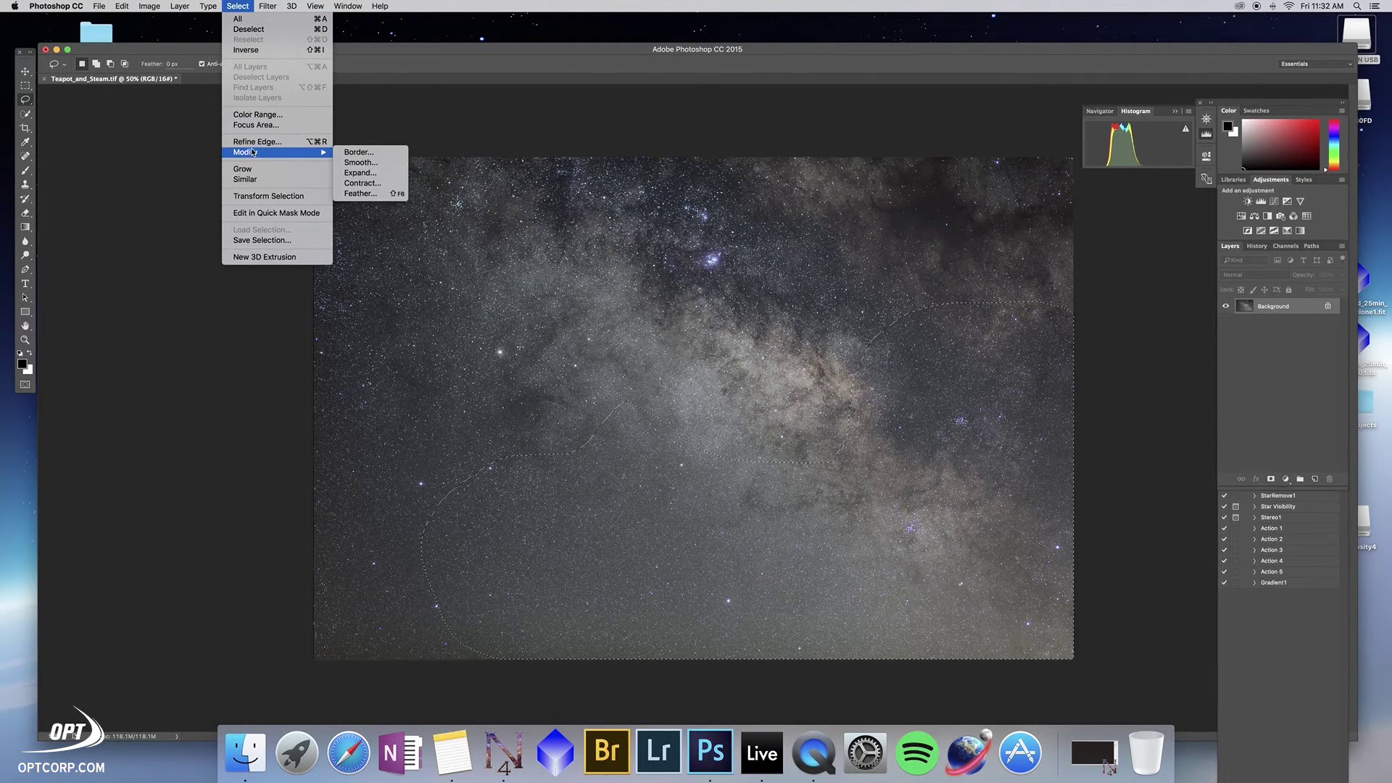
left_click(366, 194)
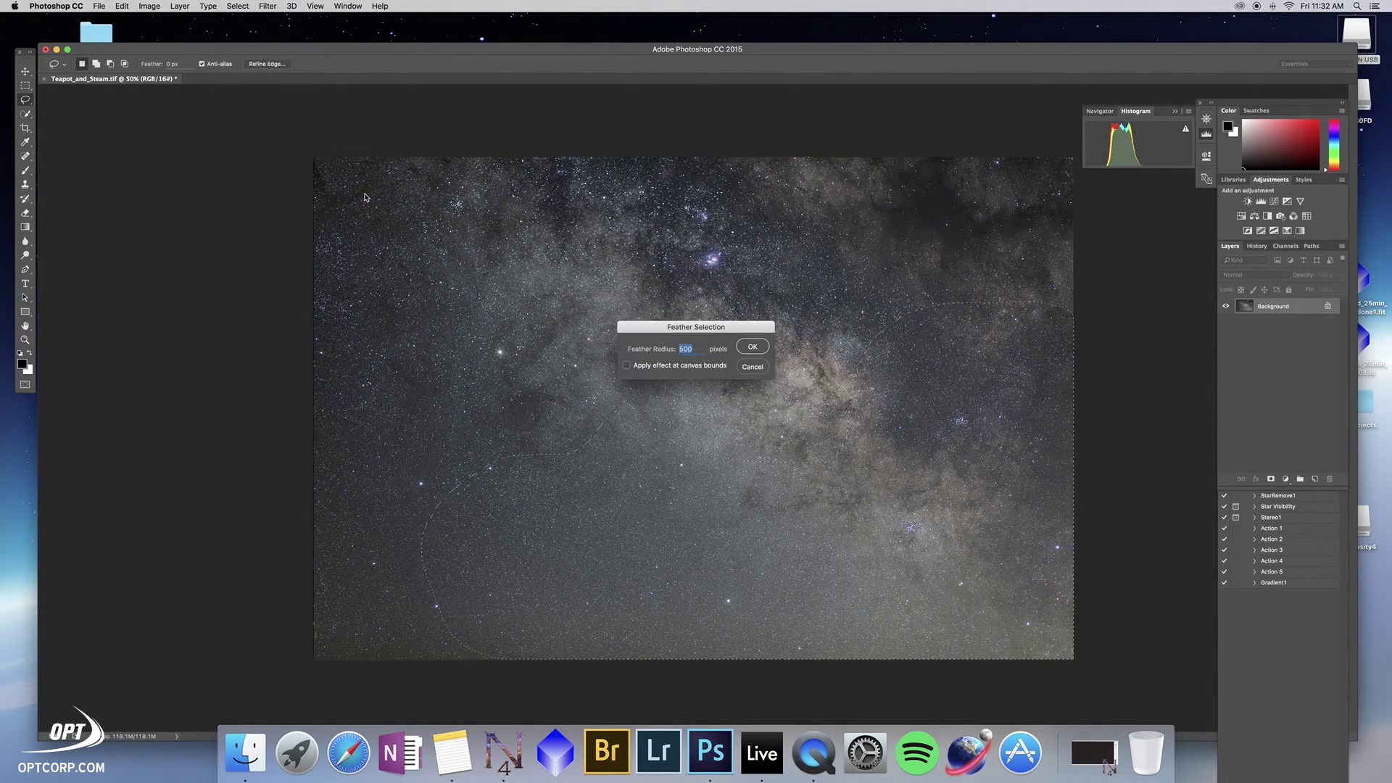
left_click(753, 346)
- Darken the selection with a Levels midtone of 0.95
left_click(150, 6)
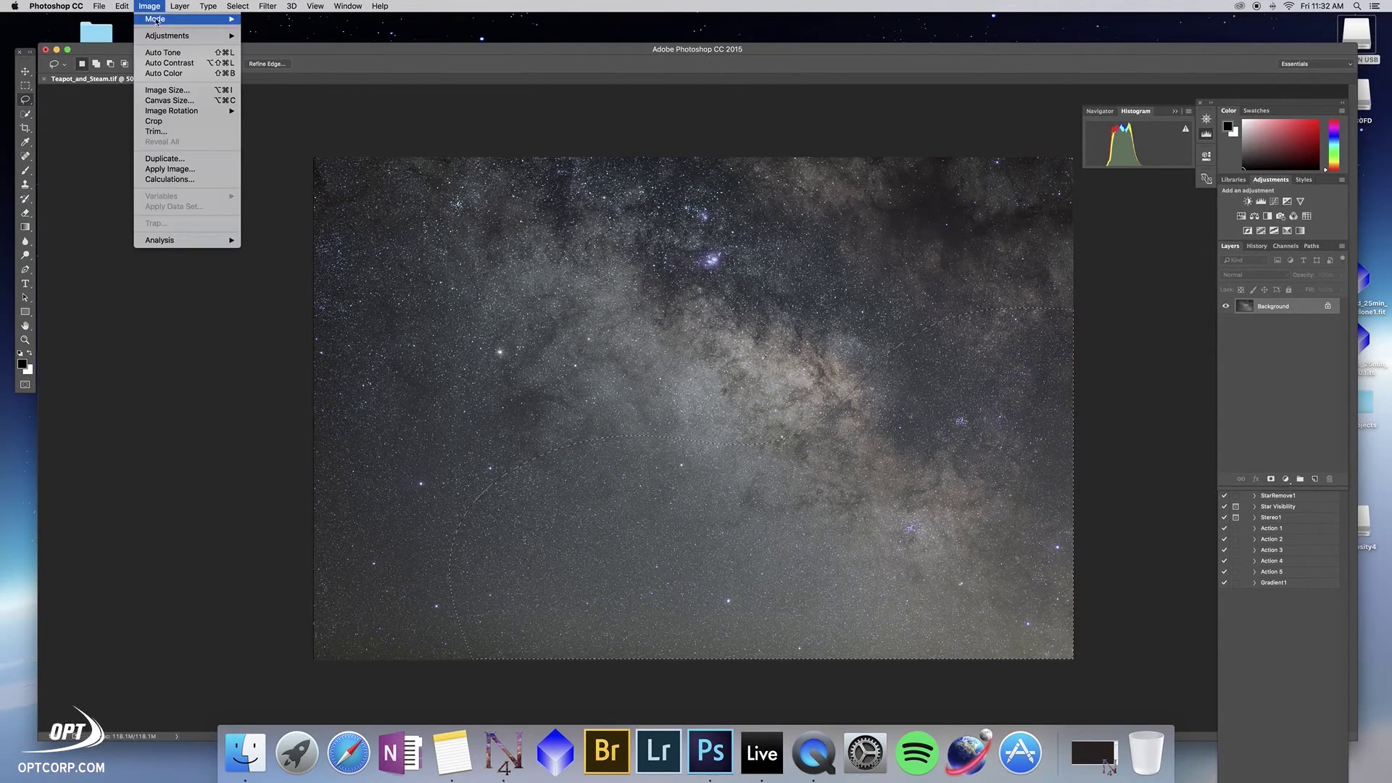
mouse_move(154, 36)
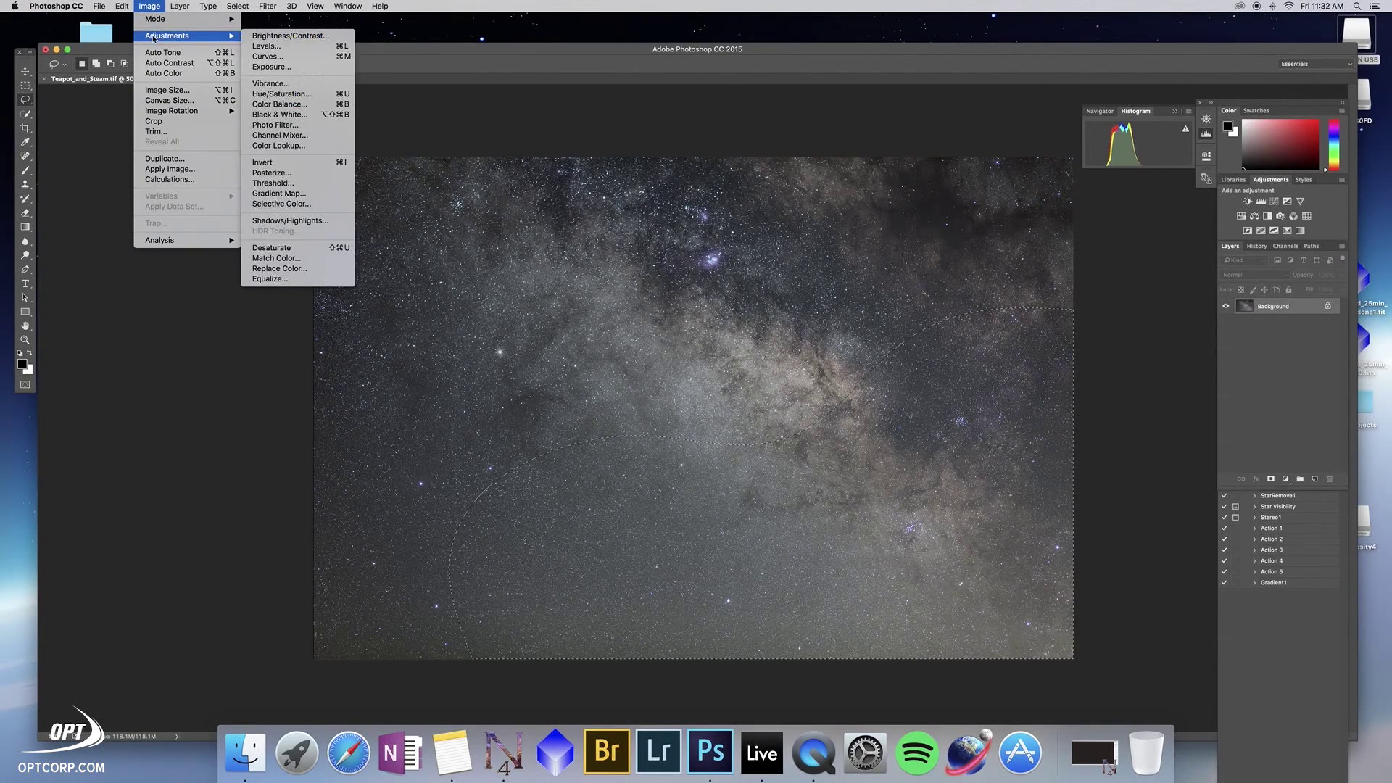
left_click(329, 47)
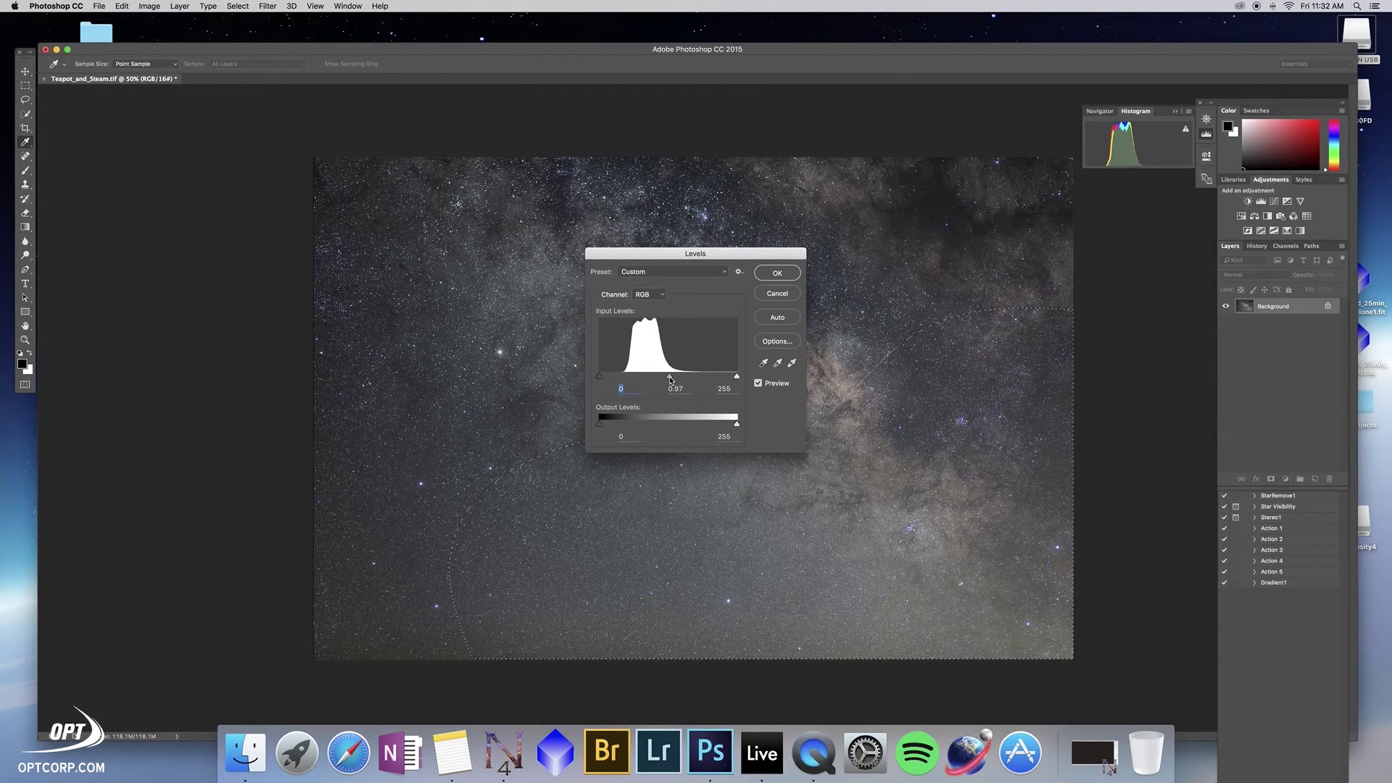
left_click(670, 377)
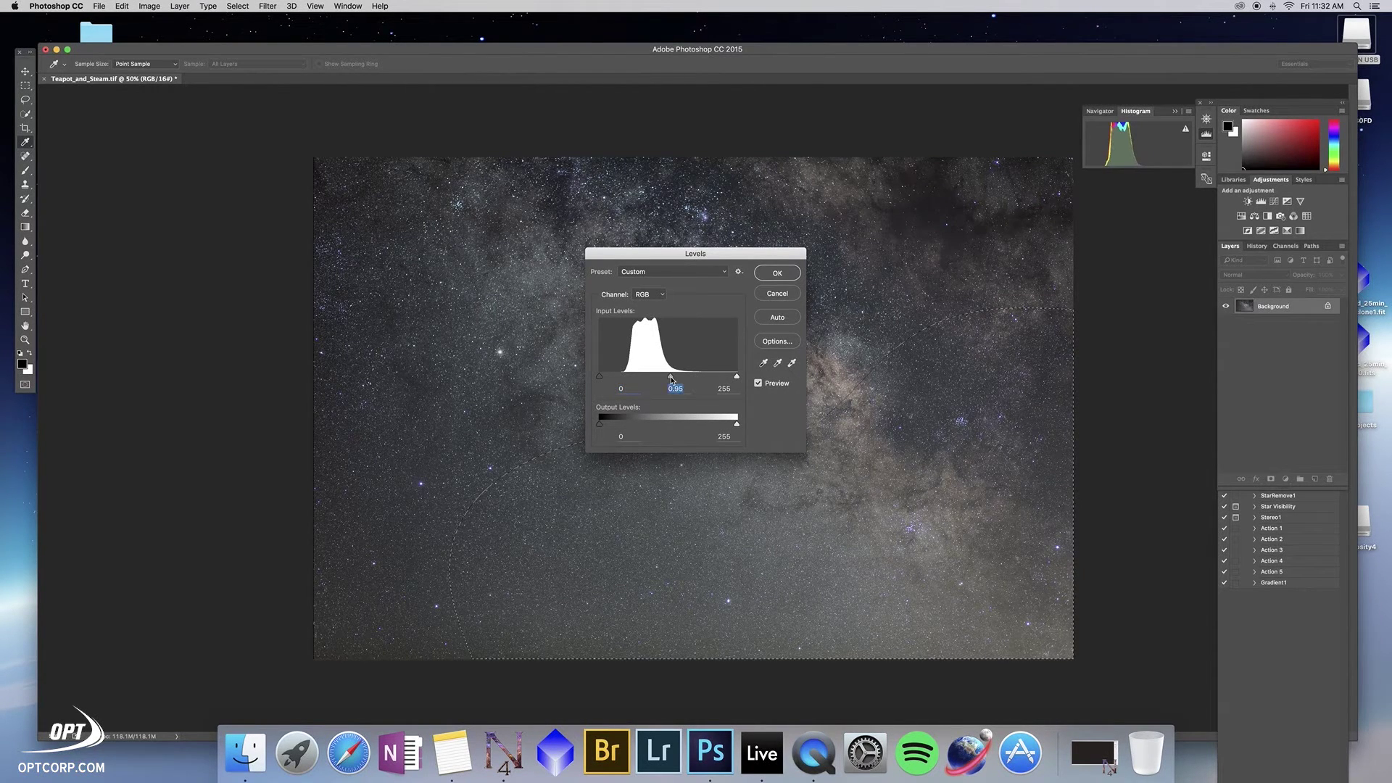
left_click(777, 274)
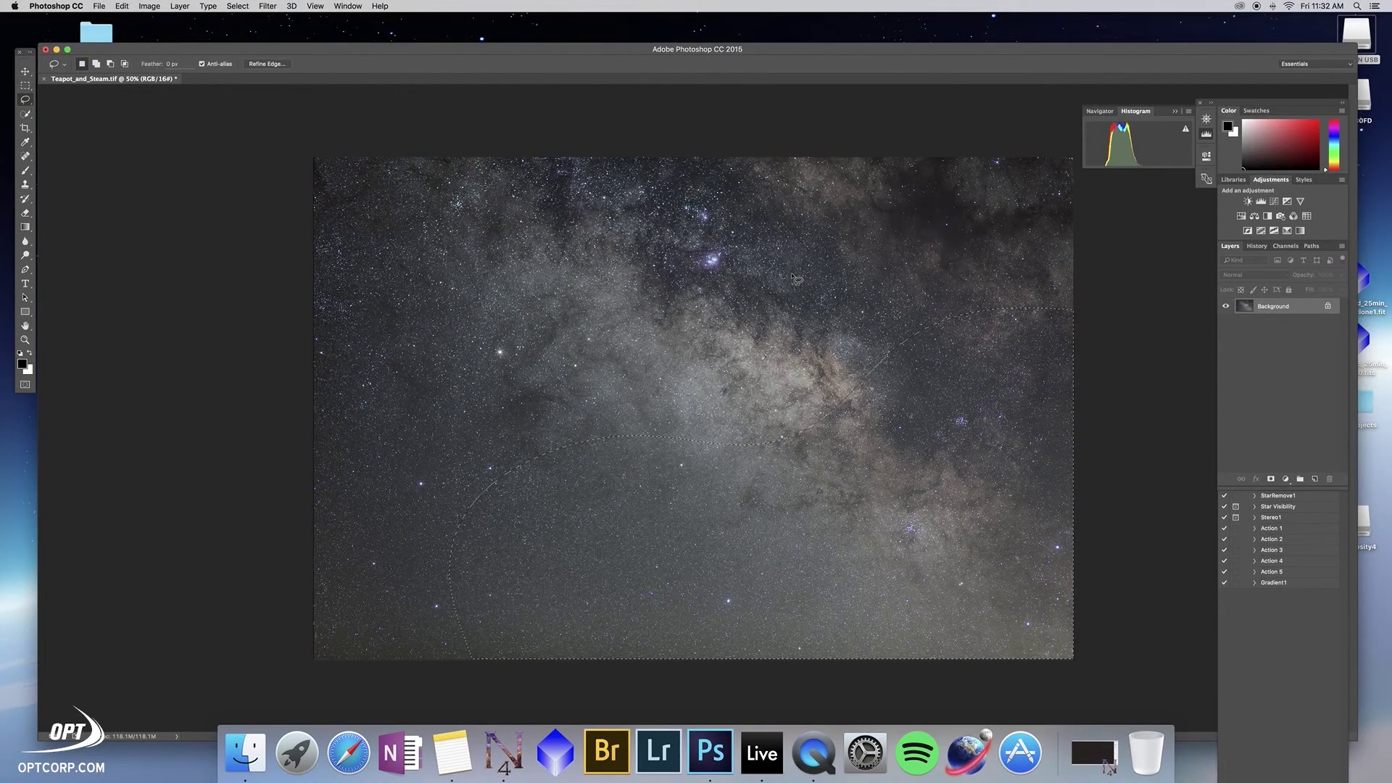
- Compare before and after the 0.95 Levels change in History, keep it, and deselect
key("l")
left_click(348, 6)
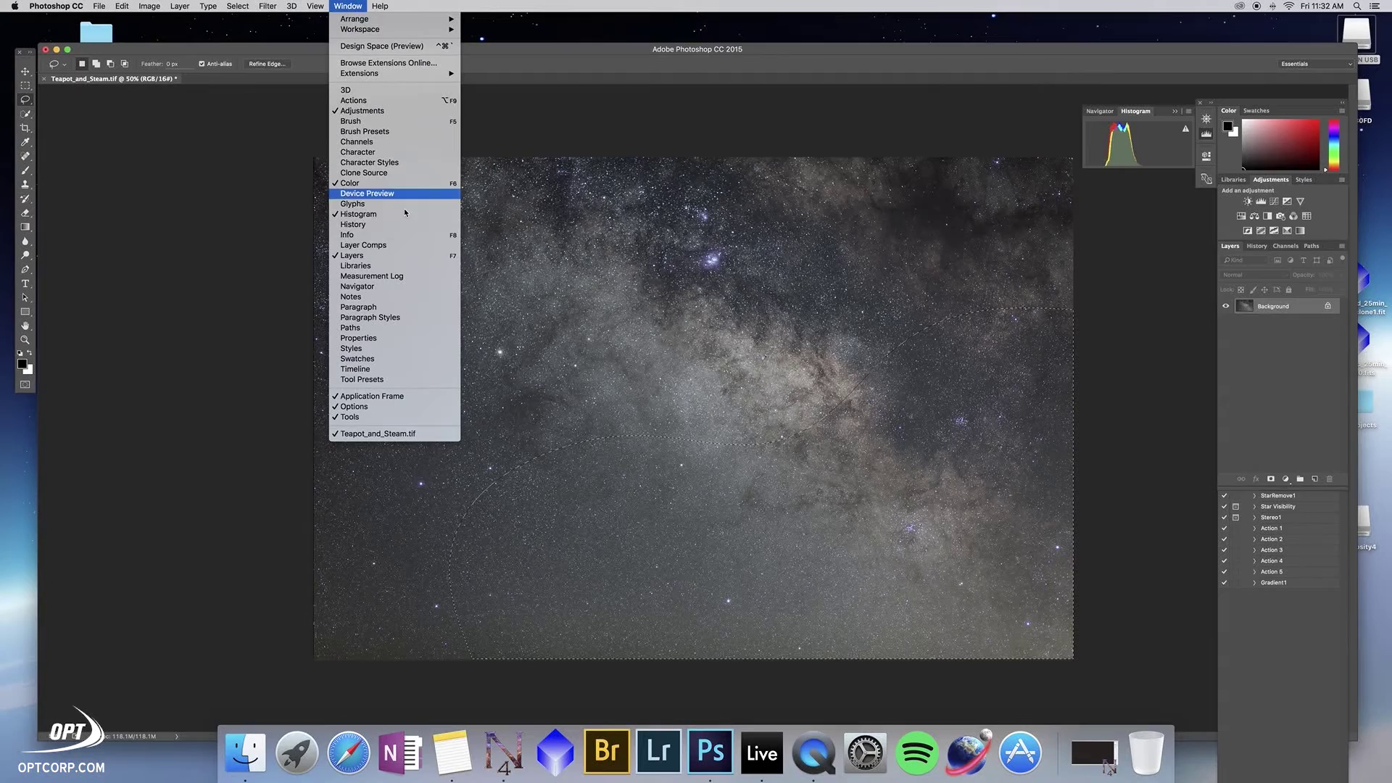
left_click(353, 224)
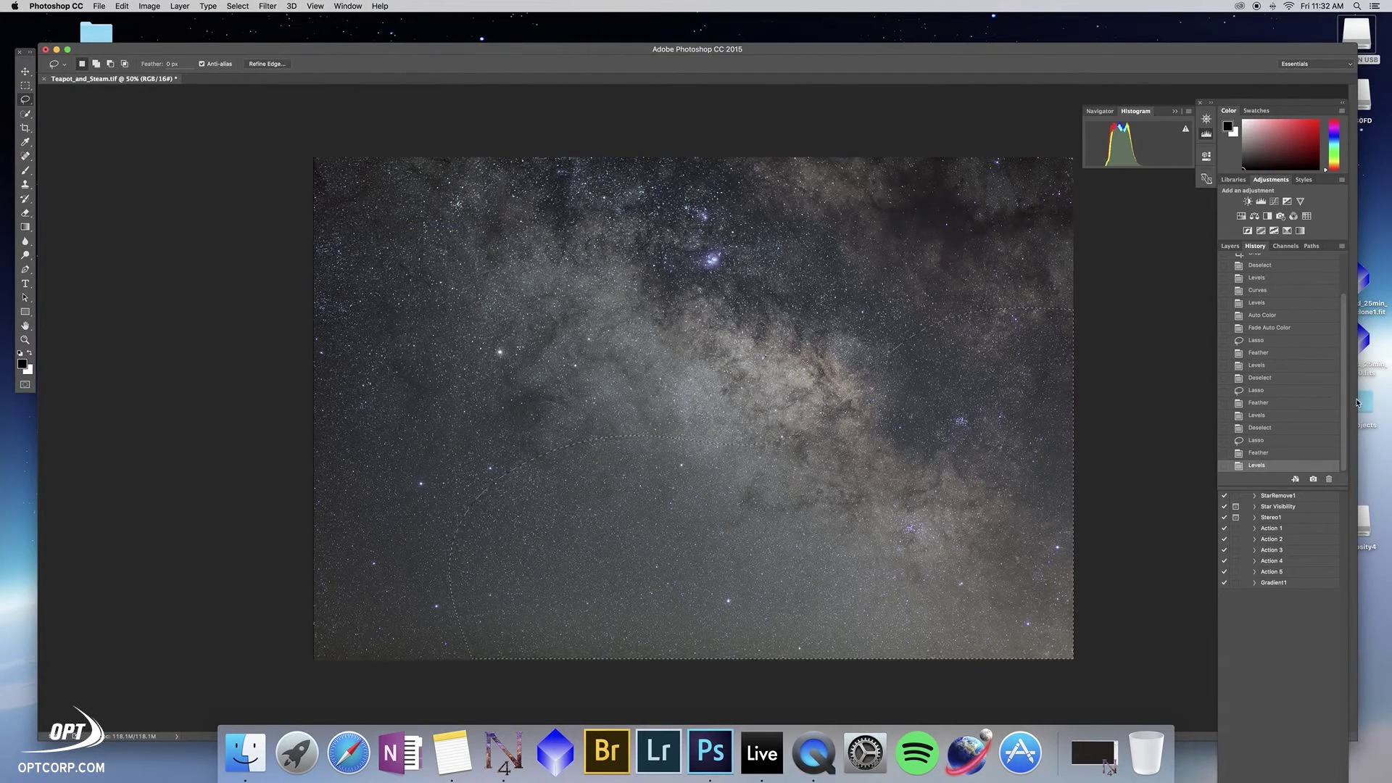
left_click(1261, 427)
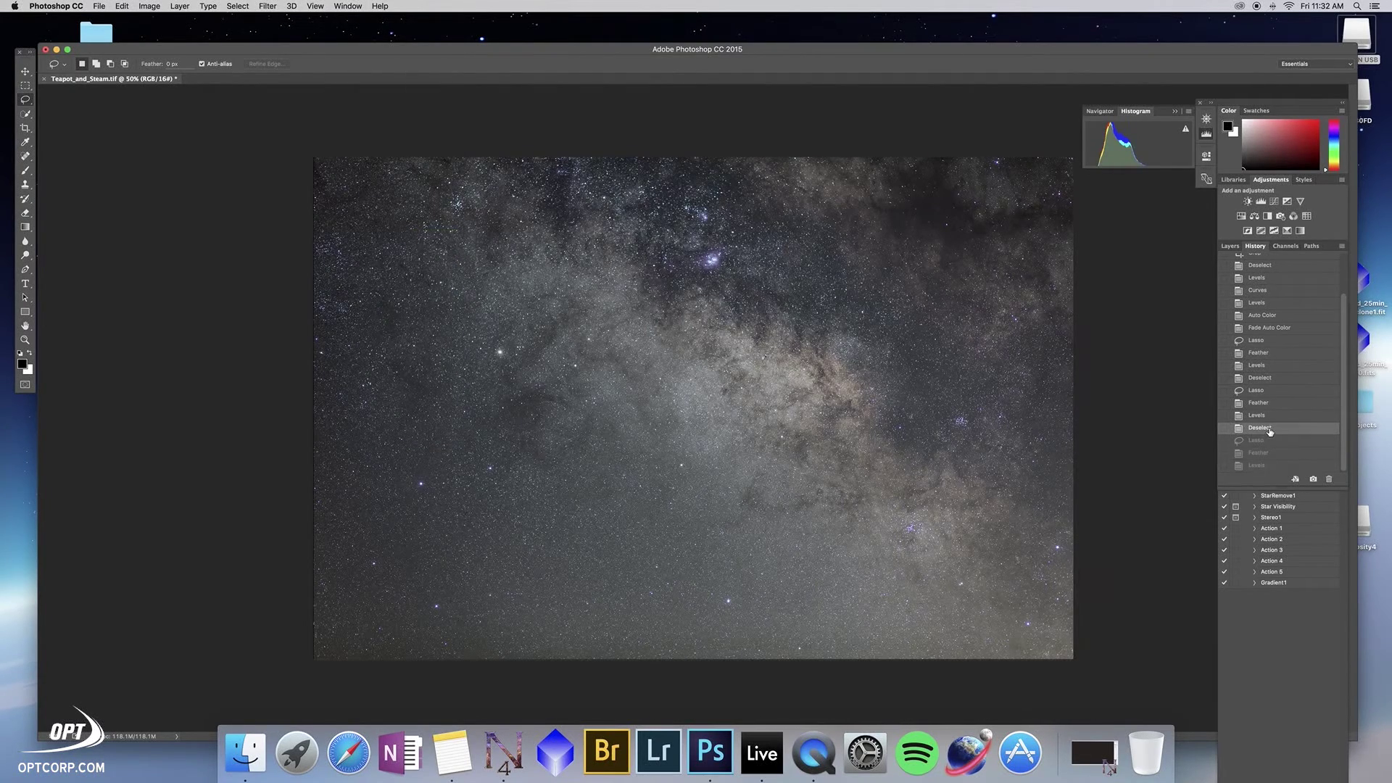
left_click(1257, 465)
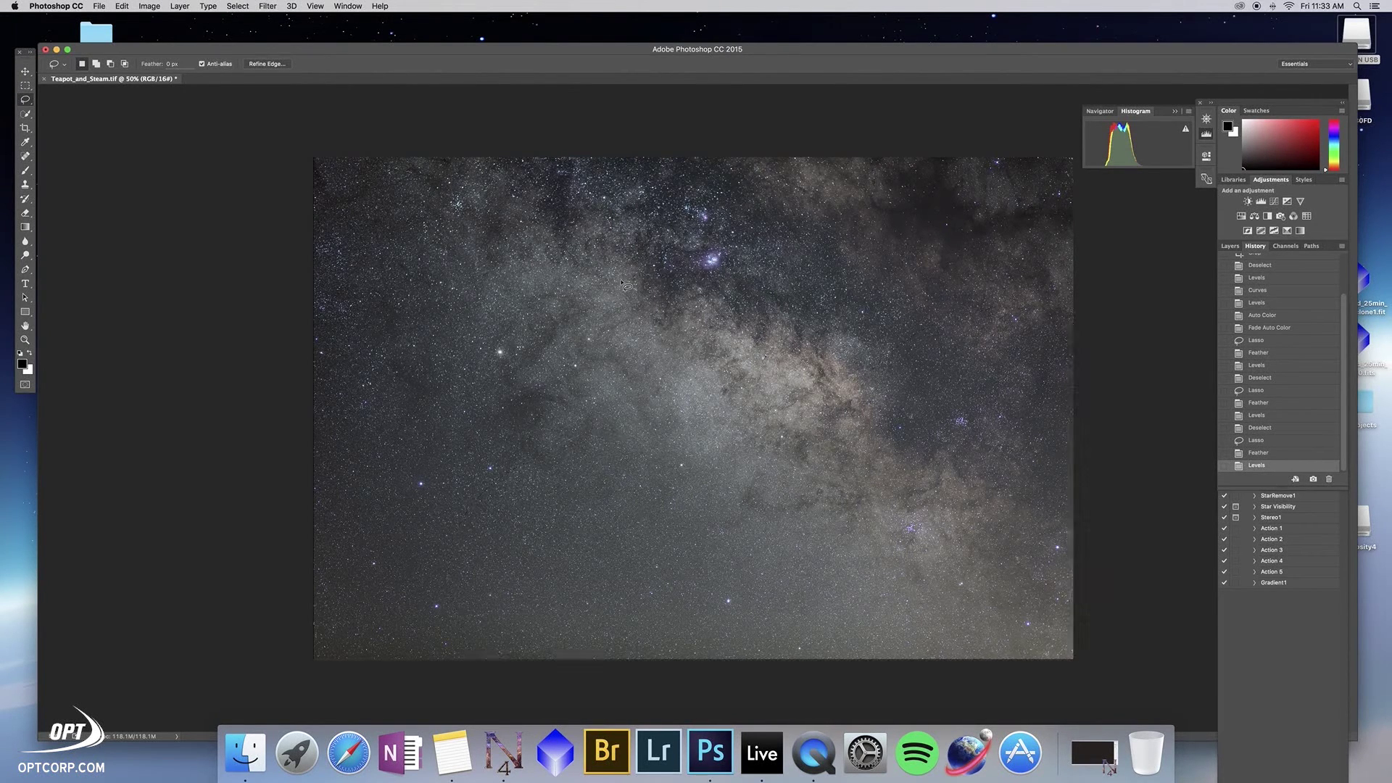
key("super+d")
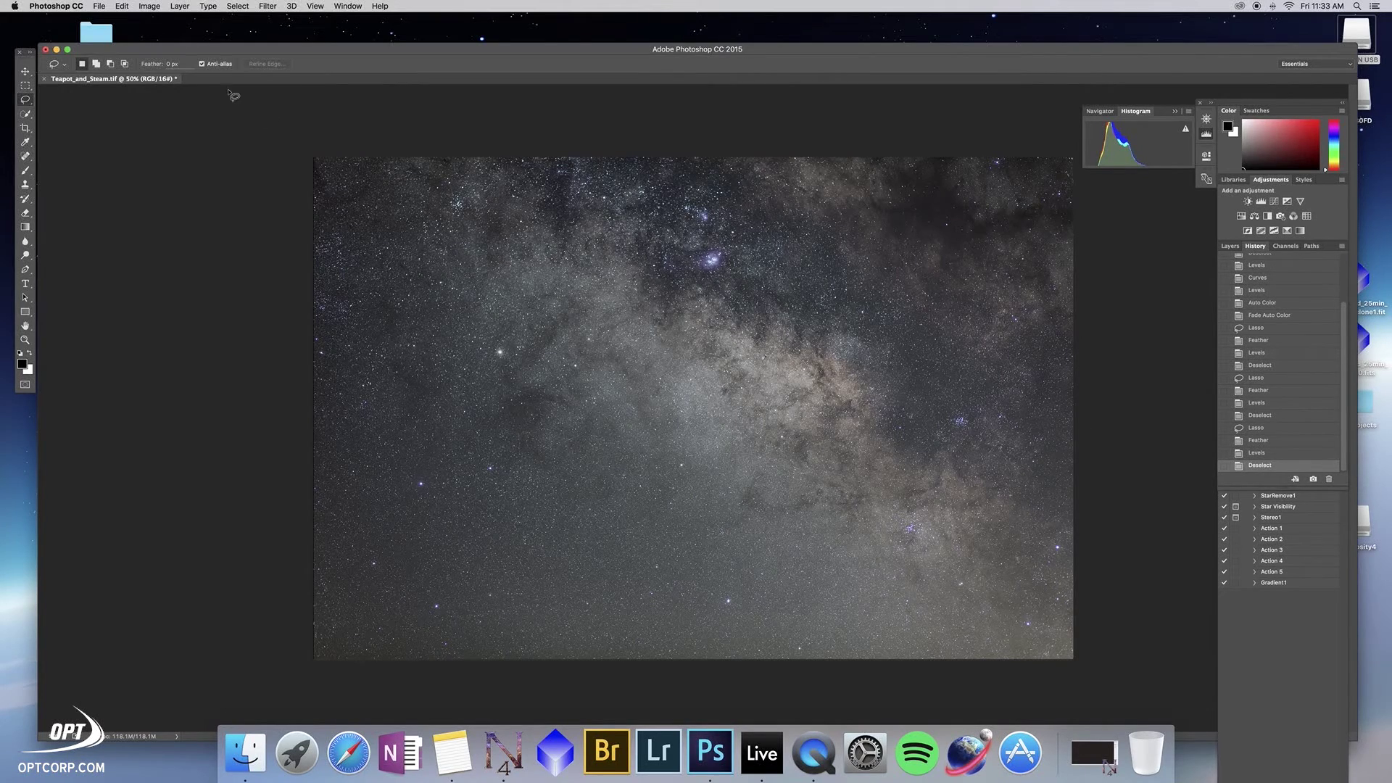
left_click(148, 9)
mouse_move(218, 35)
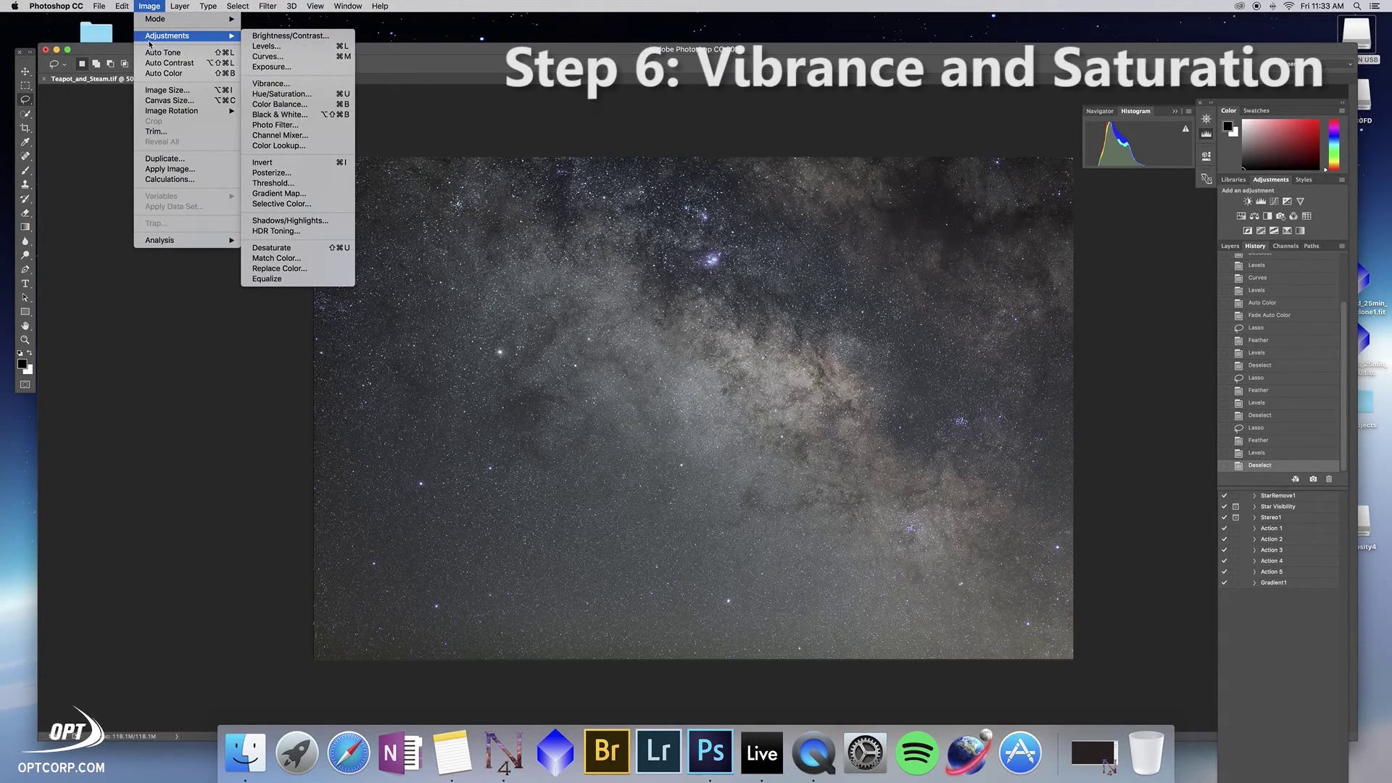
- Apply a Vibrance adjustment with Vibrance +17 and Saturation +20
left_click(343, 85)
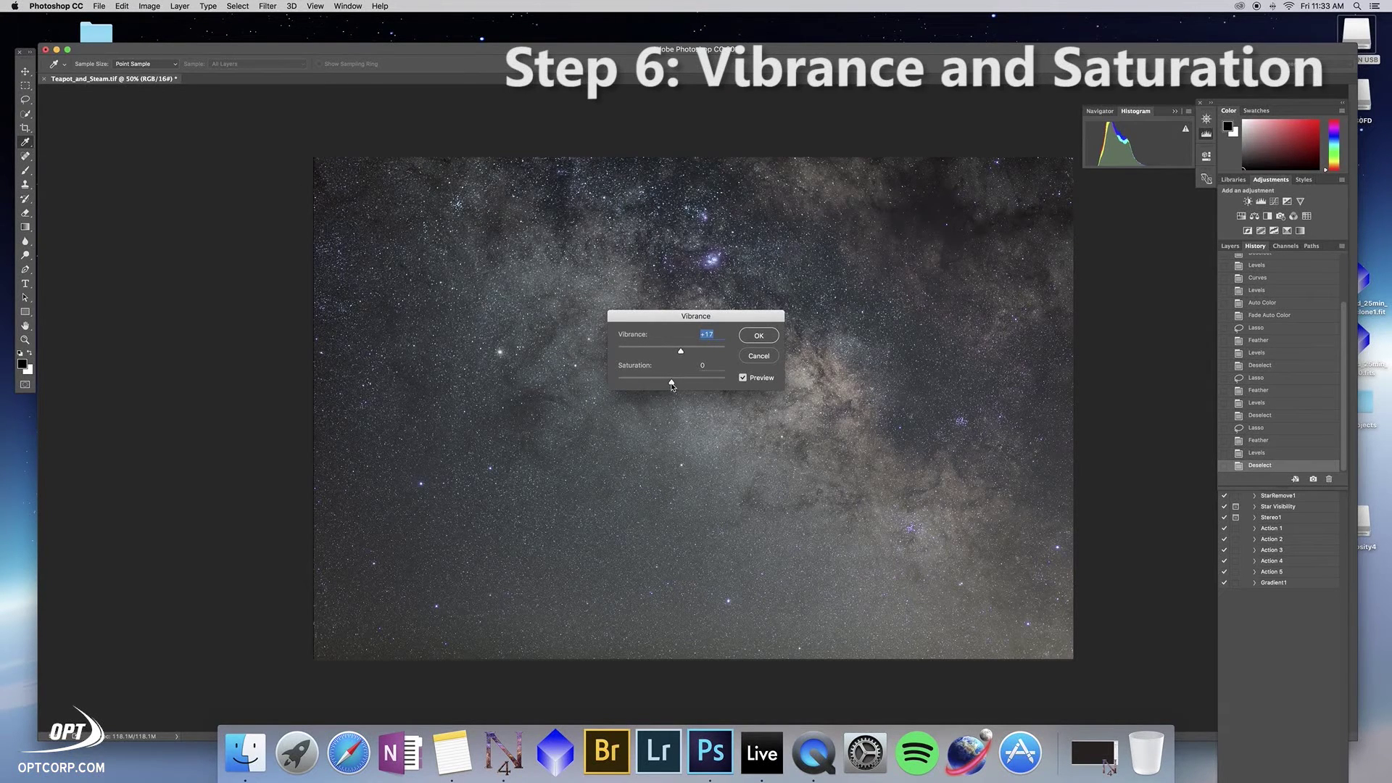
left_click_drag(671, 386, 682, 386)
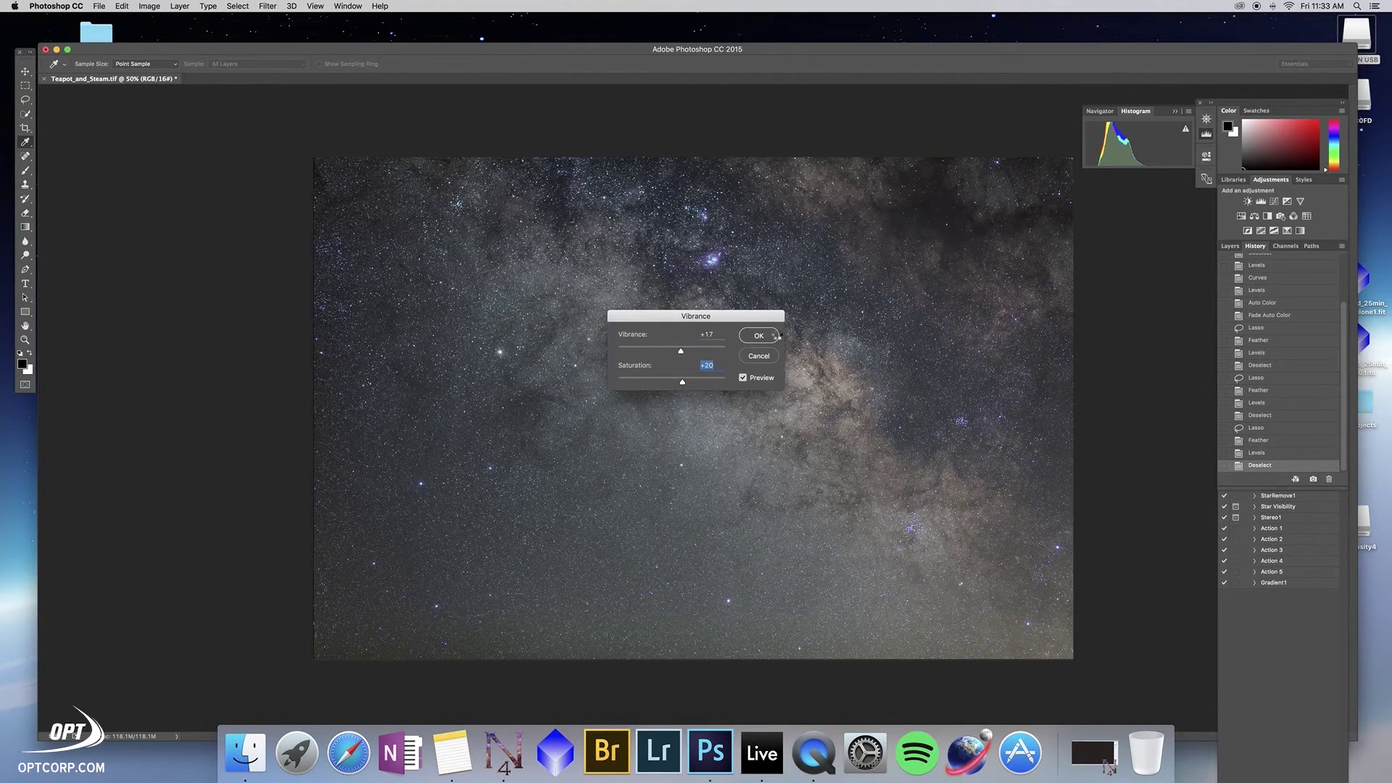
left_click(776, 336)
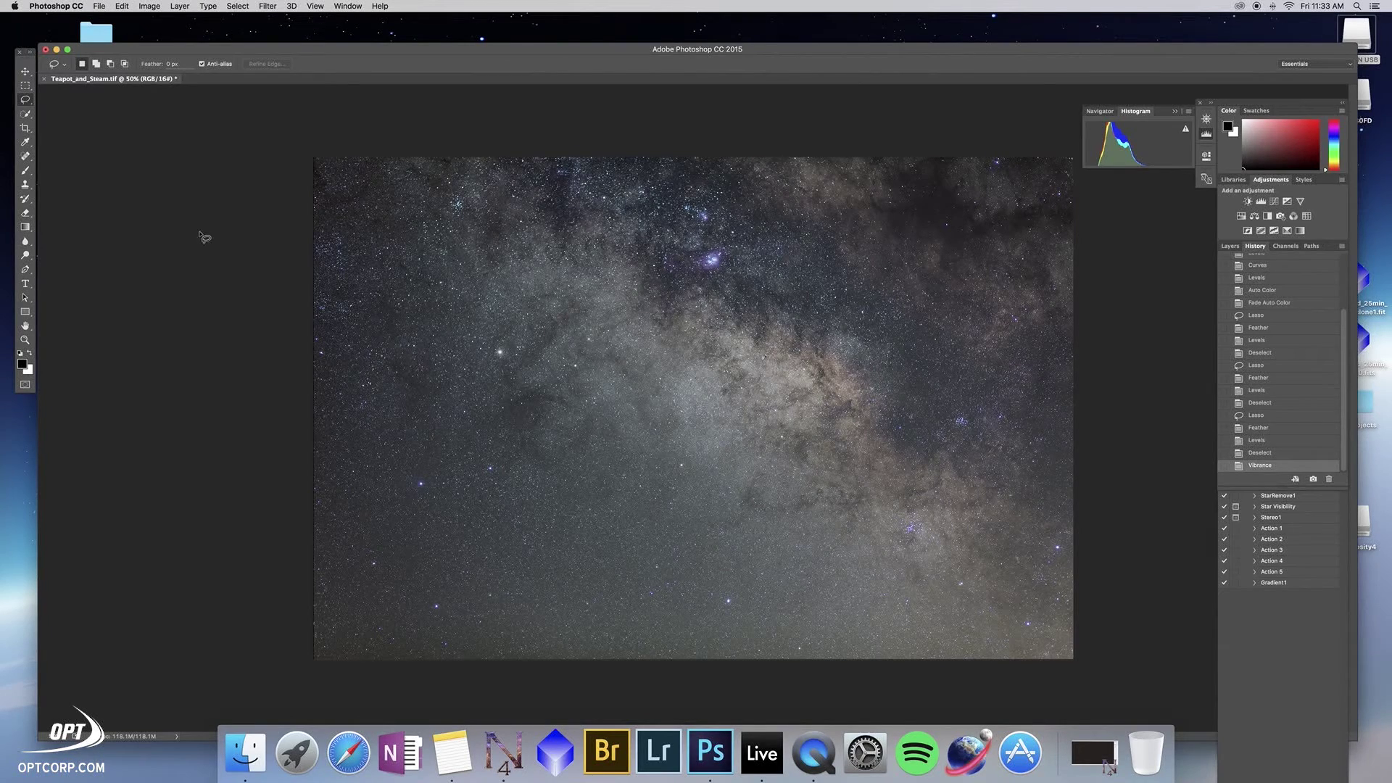
- Apply Curves lifting input 152 to 179, with a shadow point at 45 to 47
left_click(150, 7)
mouse_move(168, 35)
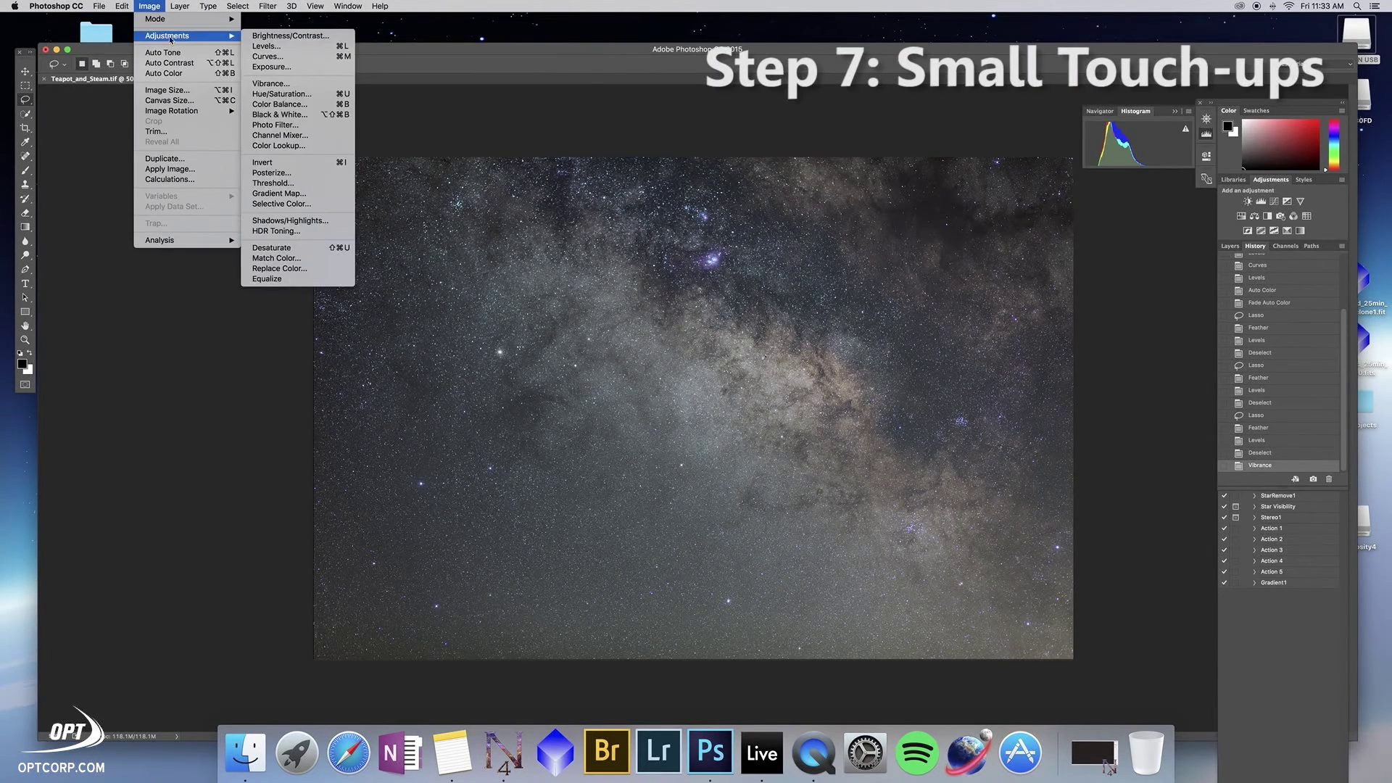
key("Return")
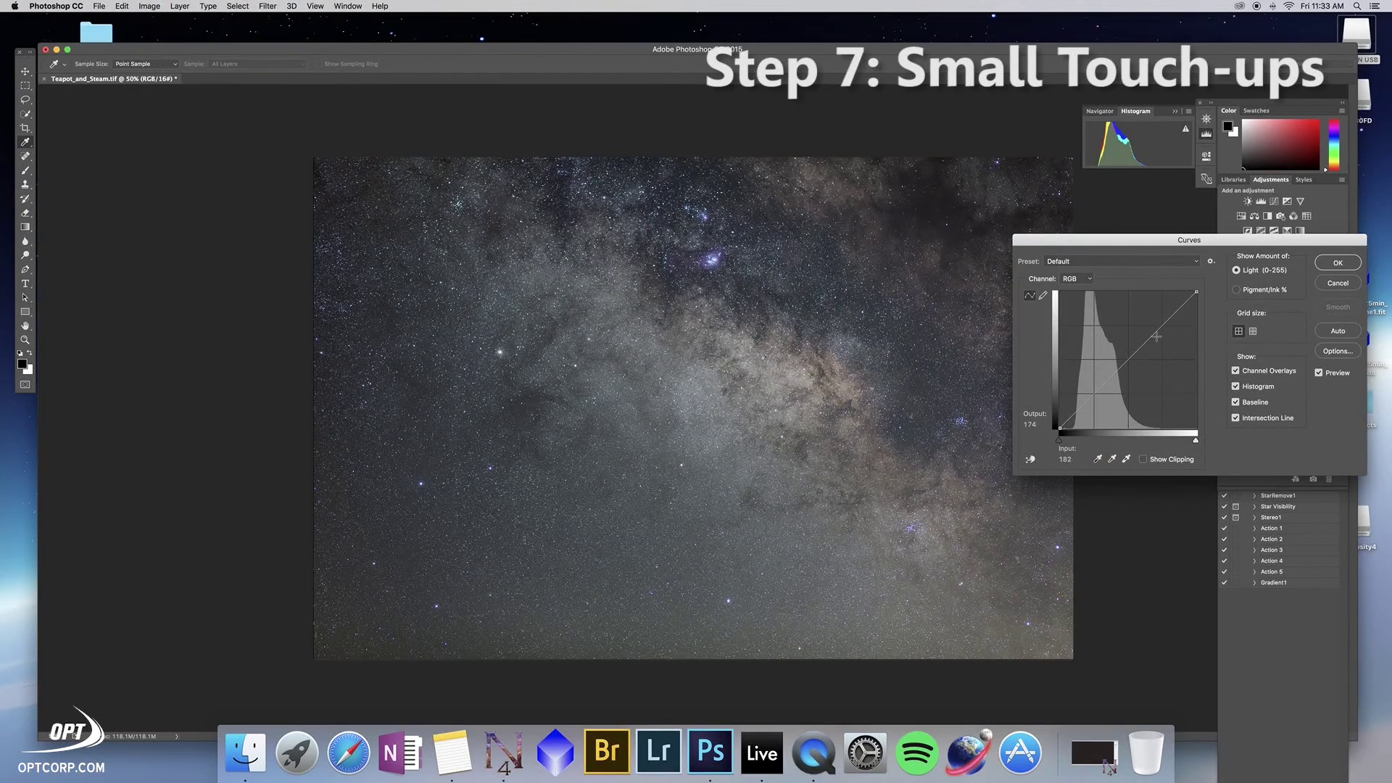
left_click_drag(1143, 342, 1141, 332)
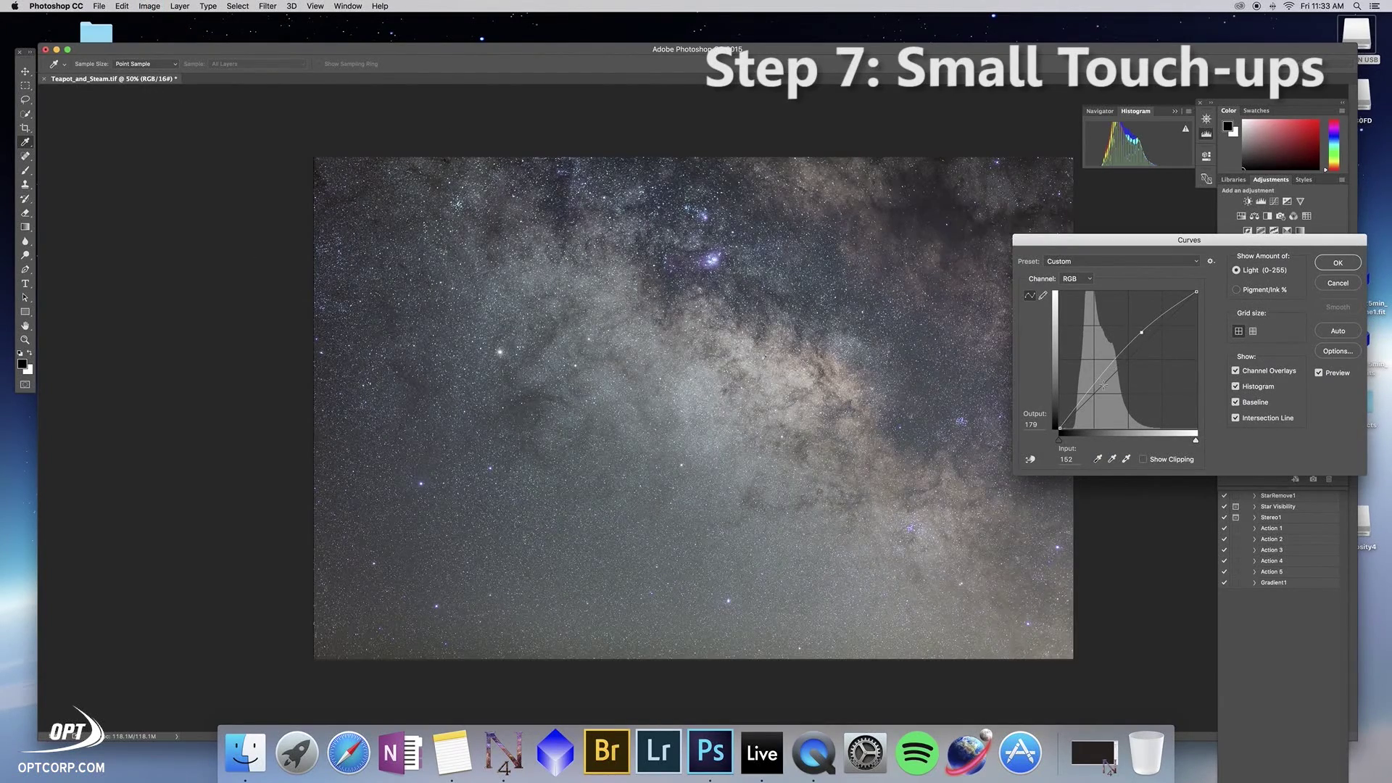
left_click_drag(1084, 400, 1084, 403)
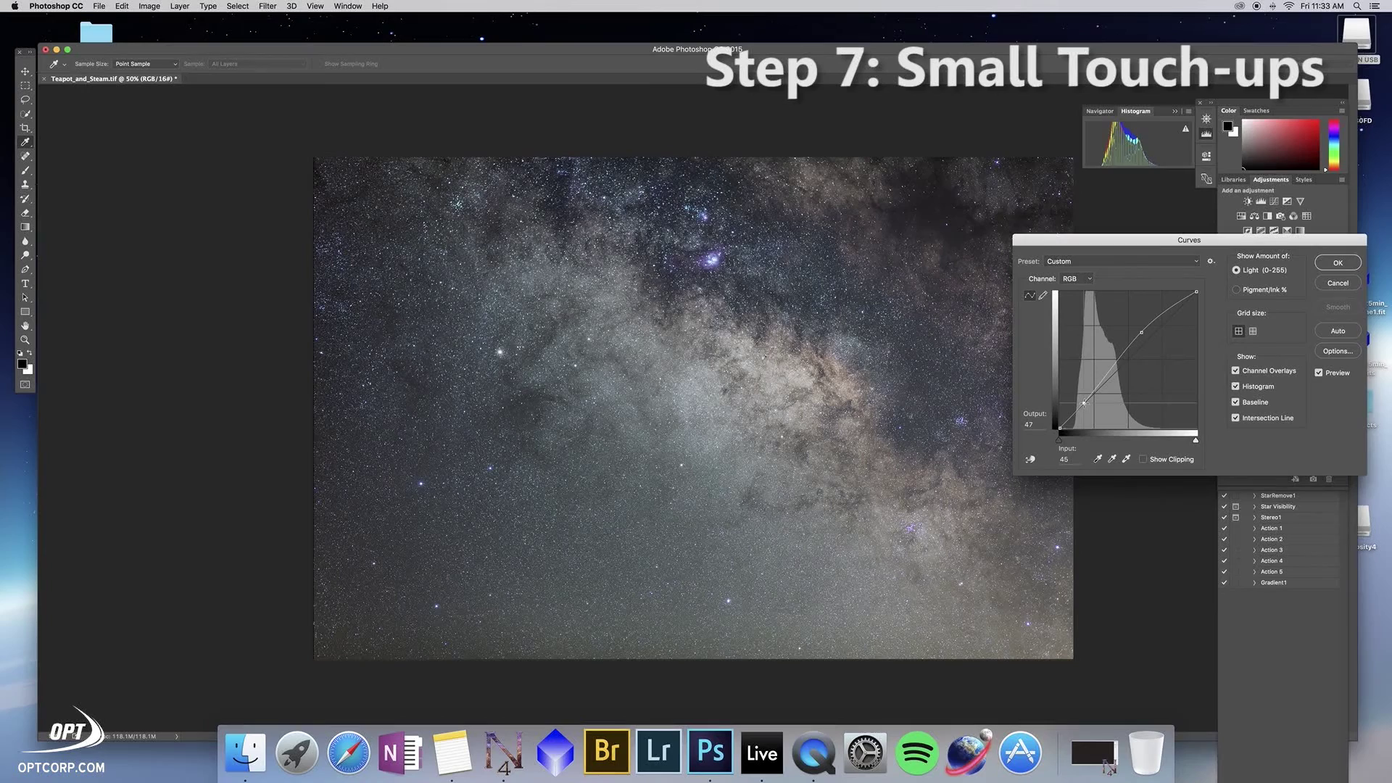
left_click(1337, 263)
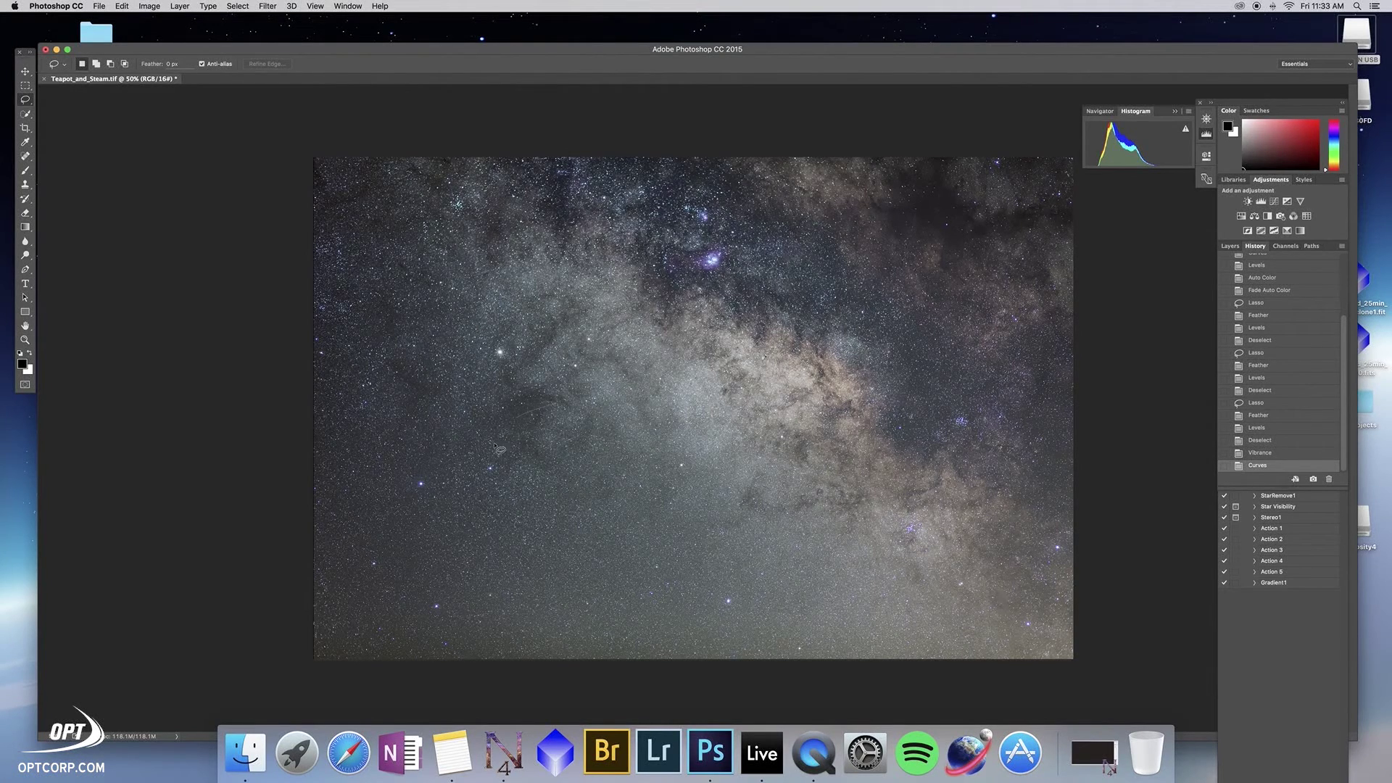
- Lasso the lower-left sky and feather the selection by 500 pixels
mouse_move(498, 447)
left_mouse_down()
mouse_move(471, 547)
mouse_move(300, 606)
mouse_move(506, 671)
mouse_move(825, 713)
left_mouse_up()
mouse_move(1136, 680)
left_mouse_down()
mouse_move(1147, 503)
mouse_move(1087, 366)
mouse_move(983, 423)
left_mouse_up()
left_click_drag(592, 400, 592, 400)
left_click(238, 6)
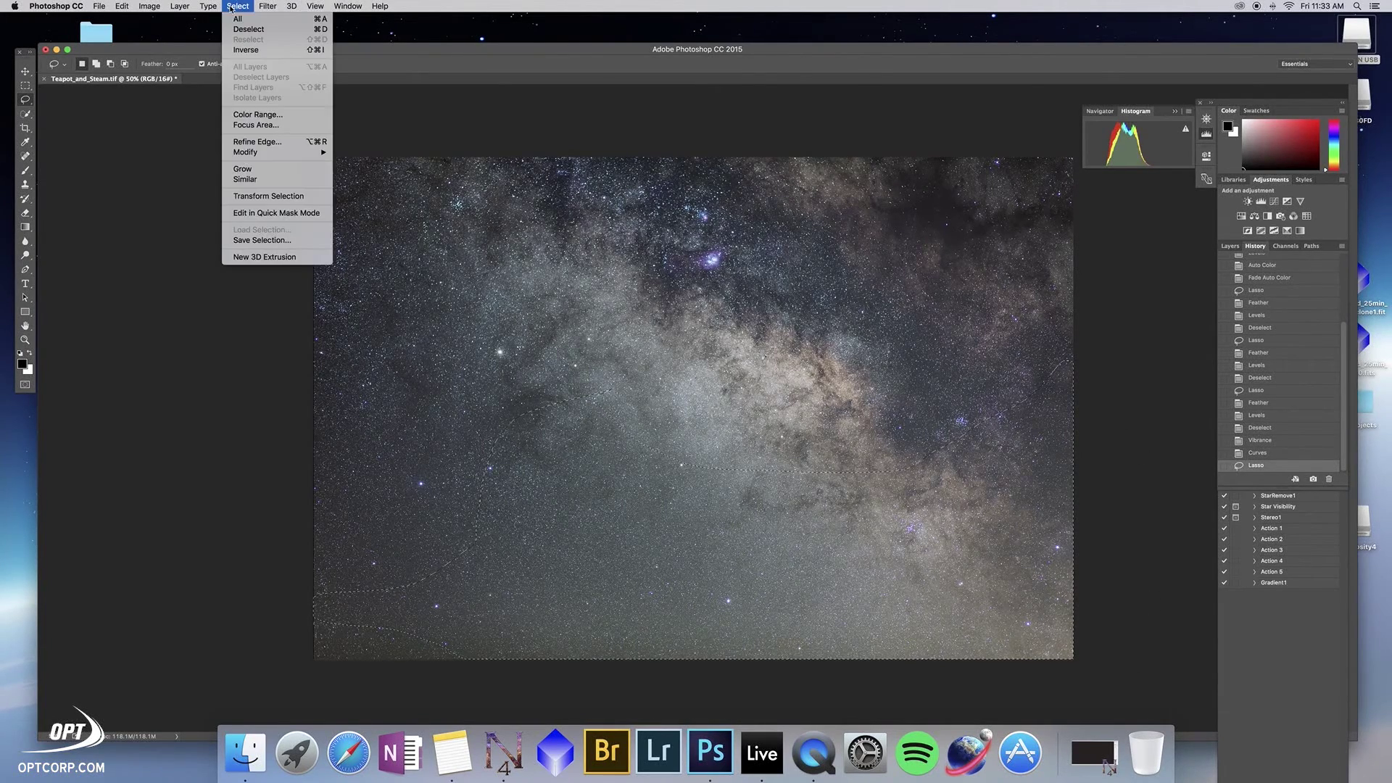
left_click(362, 192)
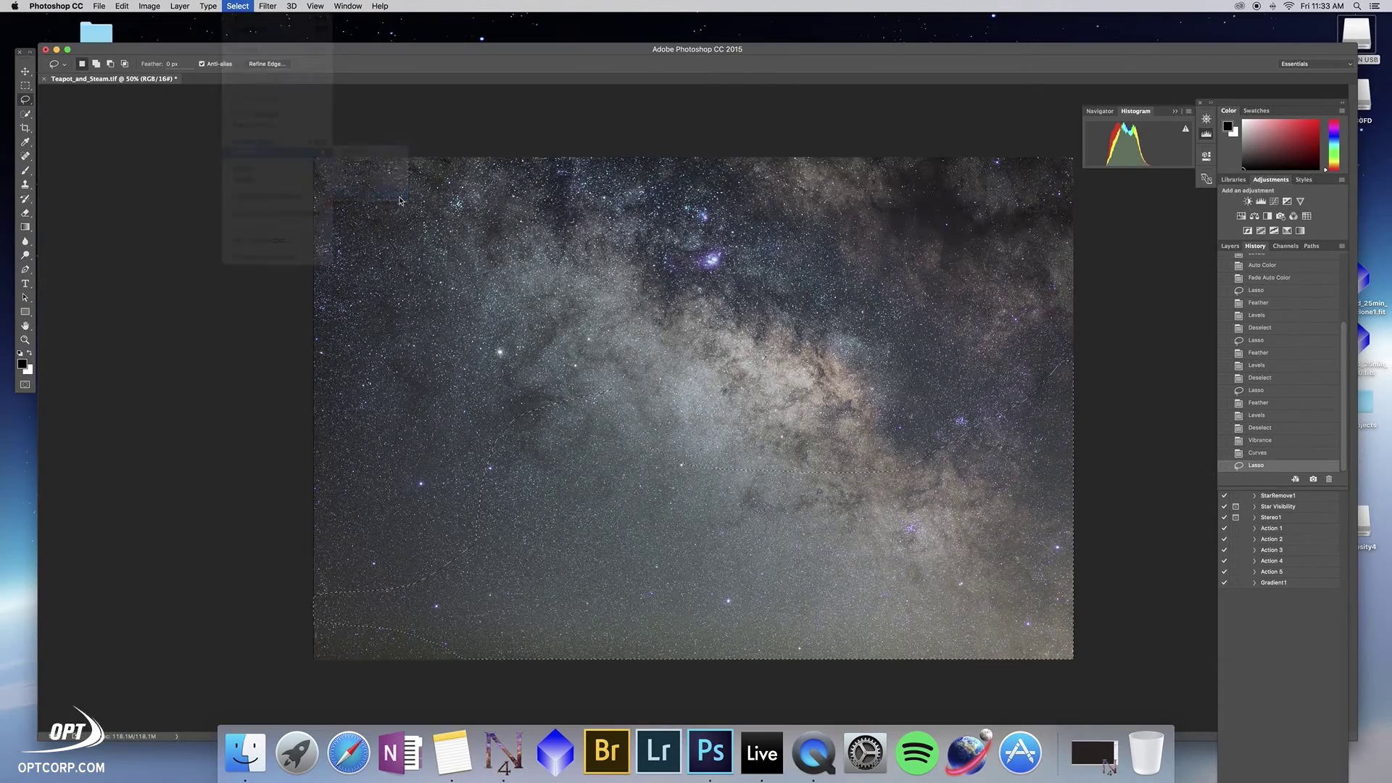
left_click(753, 347)
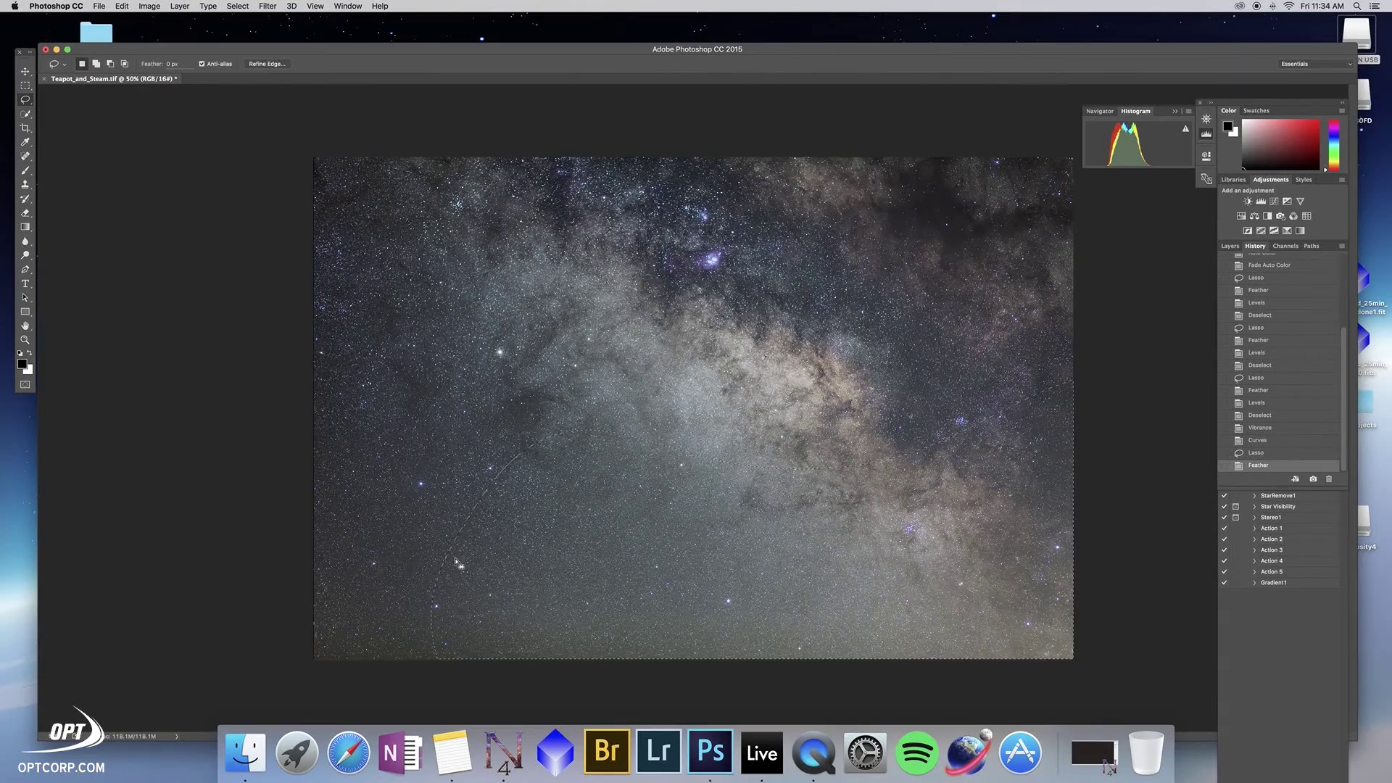
- Darken the selection's midtones by moving the Levels midtone slider right
left_click(150, 6)
mouse_move(190, 35)
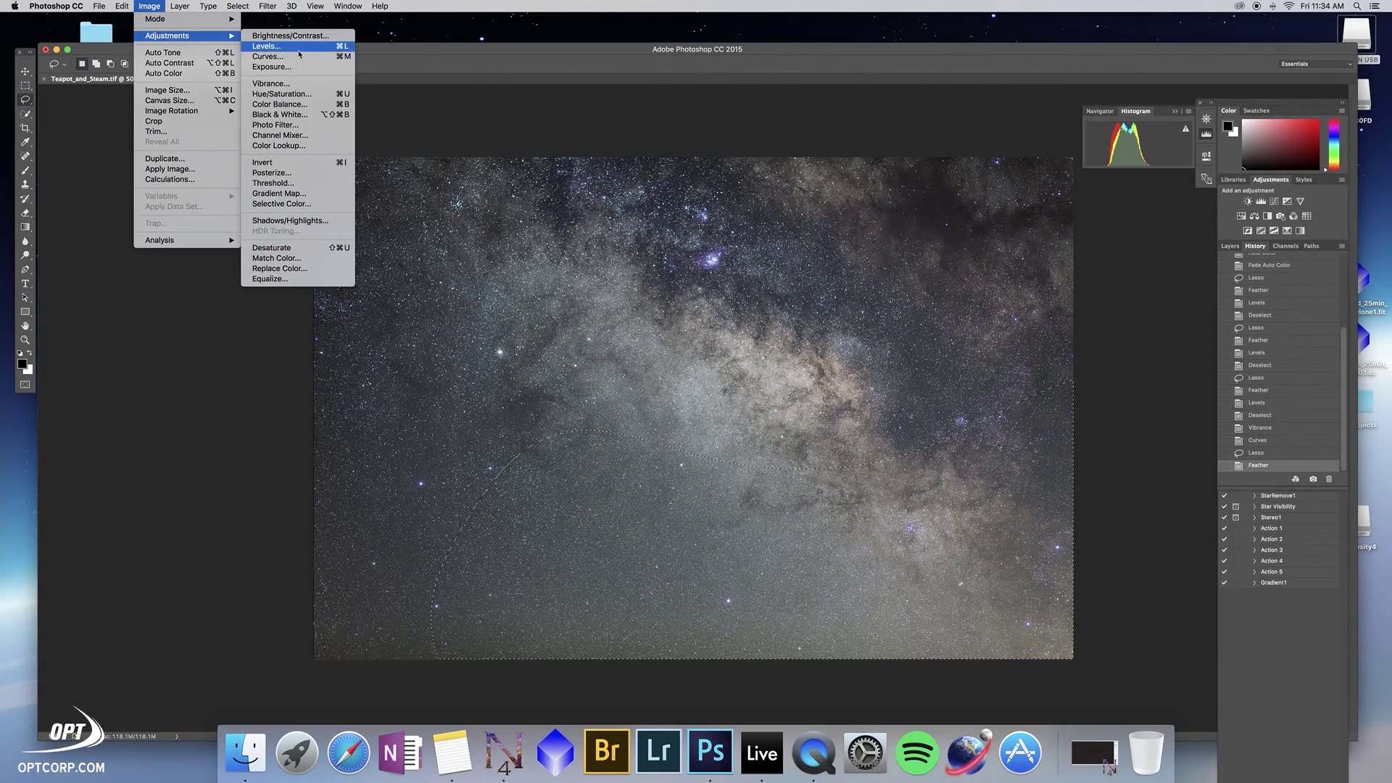
left_click(311, 47)
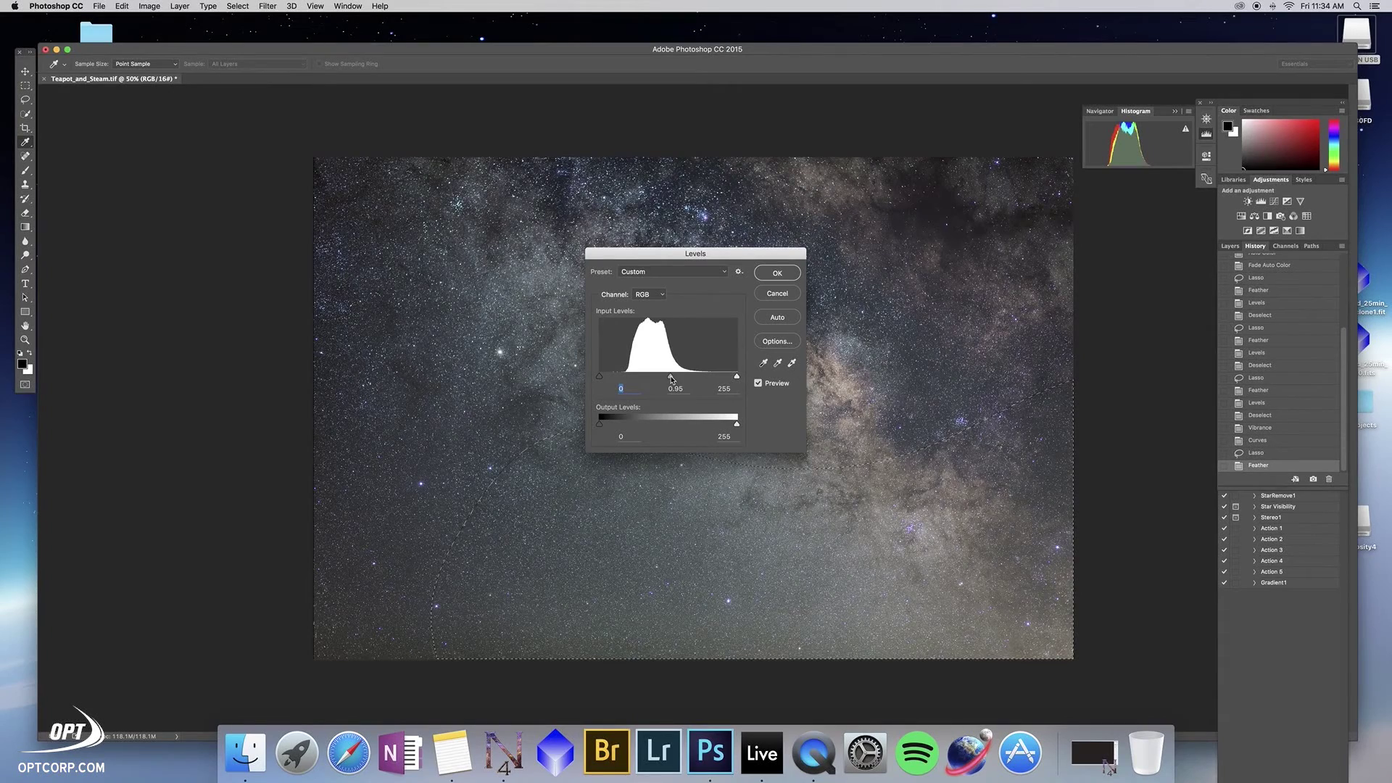
mouse_move(673, 378)
left_mouse_down()
mouse_move(711, 381)
mouse_move(677, 380)
left_mouse_up()
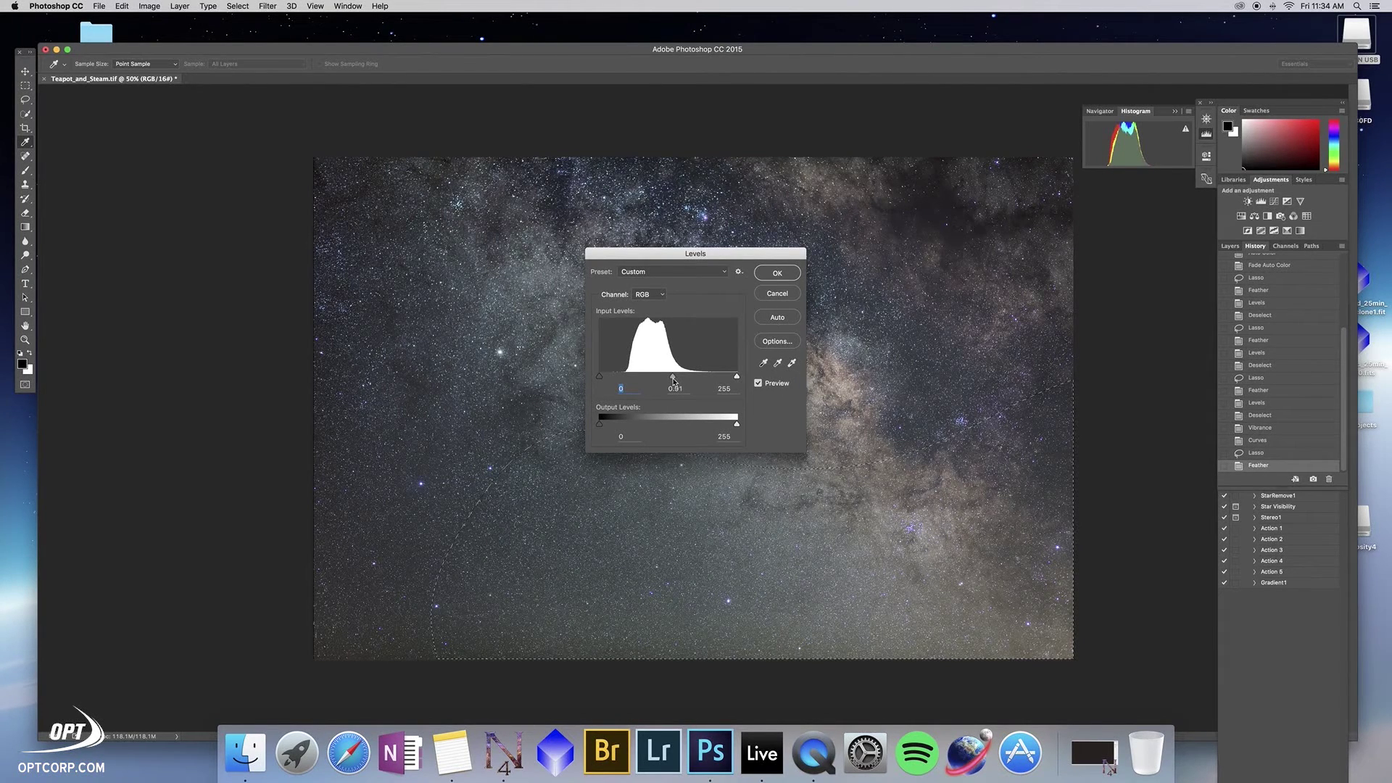
key("Tab")
left_click(776, 272)
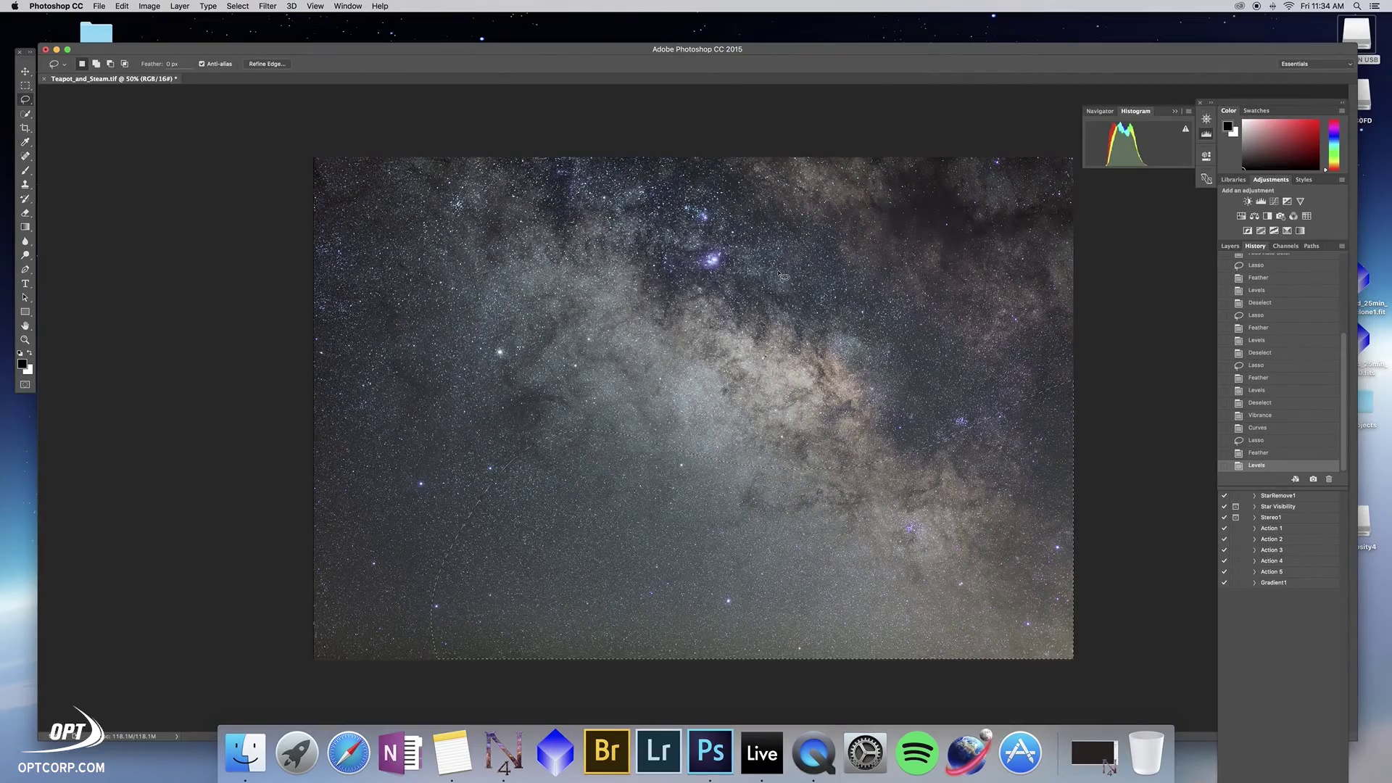
- Deselect and run High Pass on the whole image at about 117.8-pixel radius
key("super+d")
left_click(269, 6)
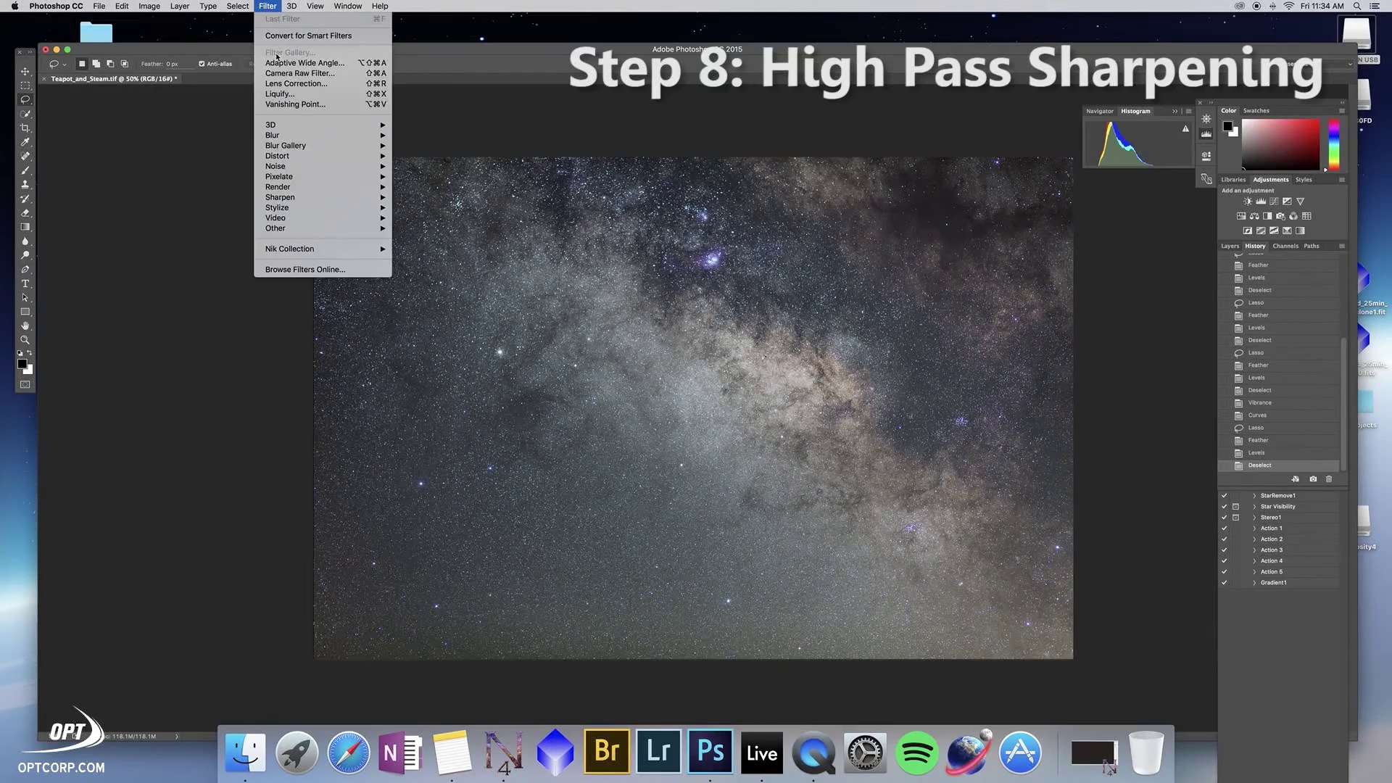
mouse_move(319, 229)
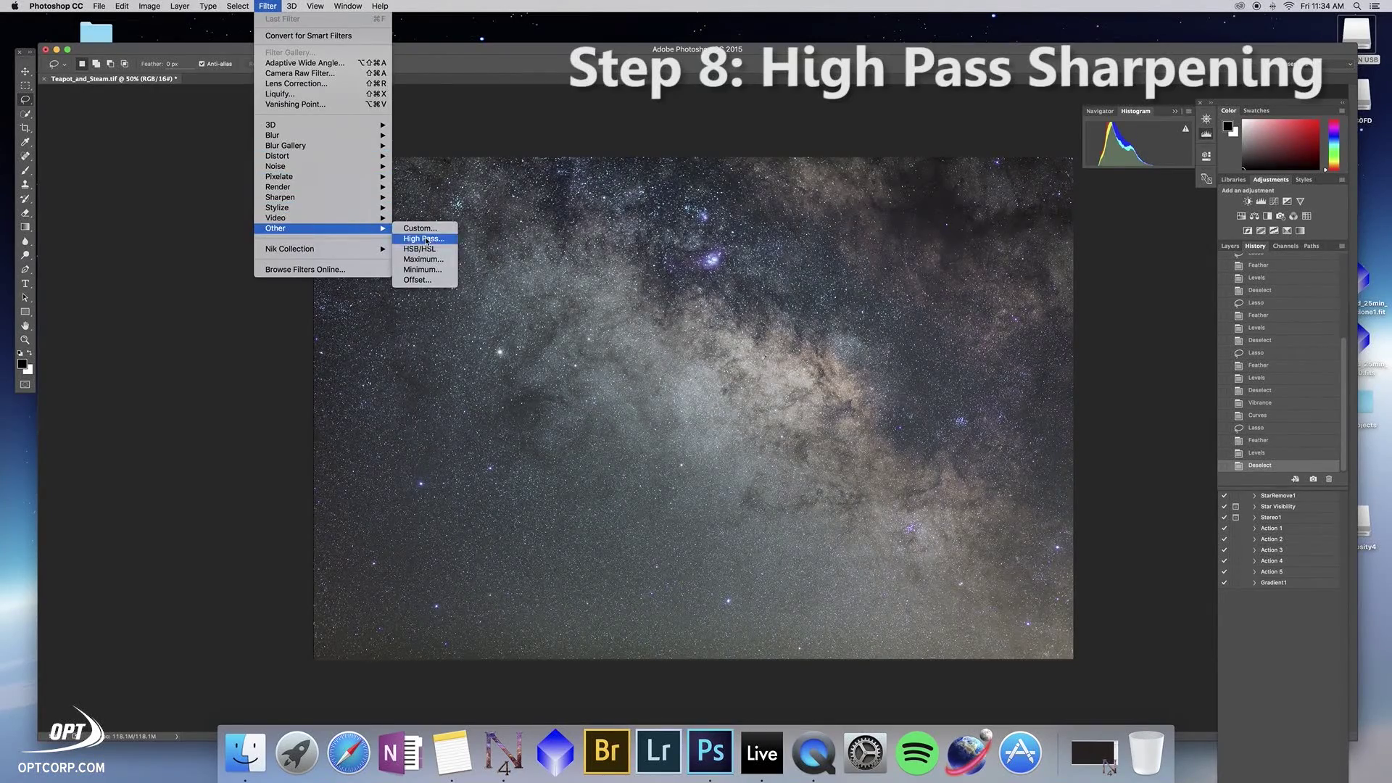
left_click(424, 238)
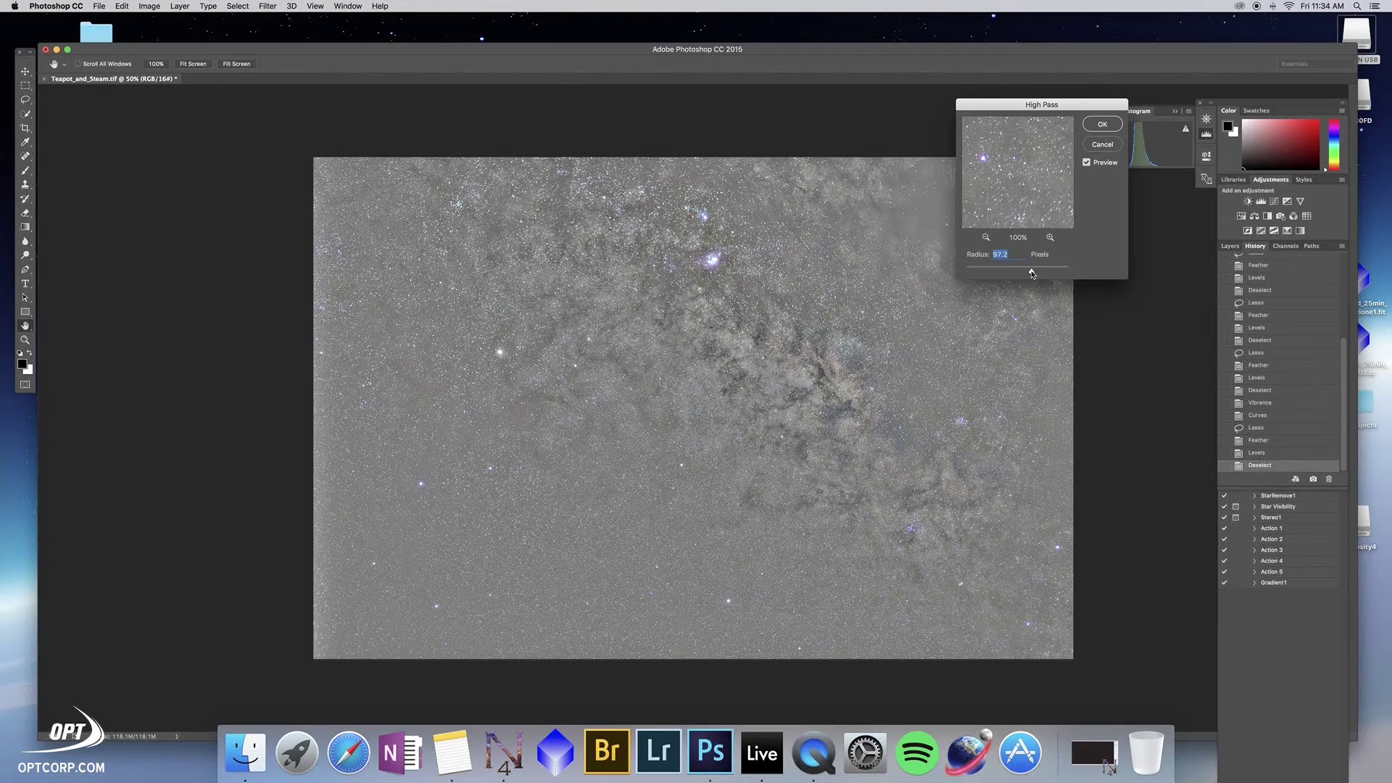
left_click_drag(1032, 273, 1039, 273)
left_click(1101, 125)
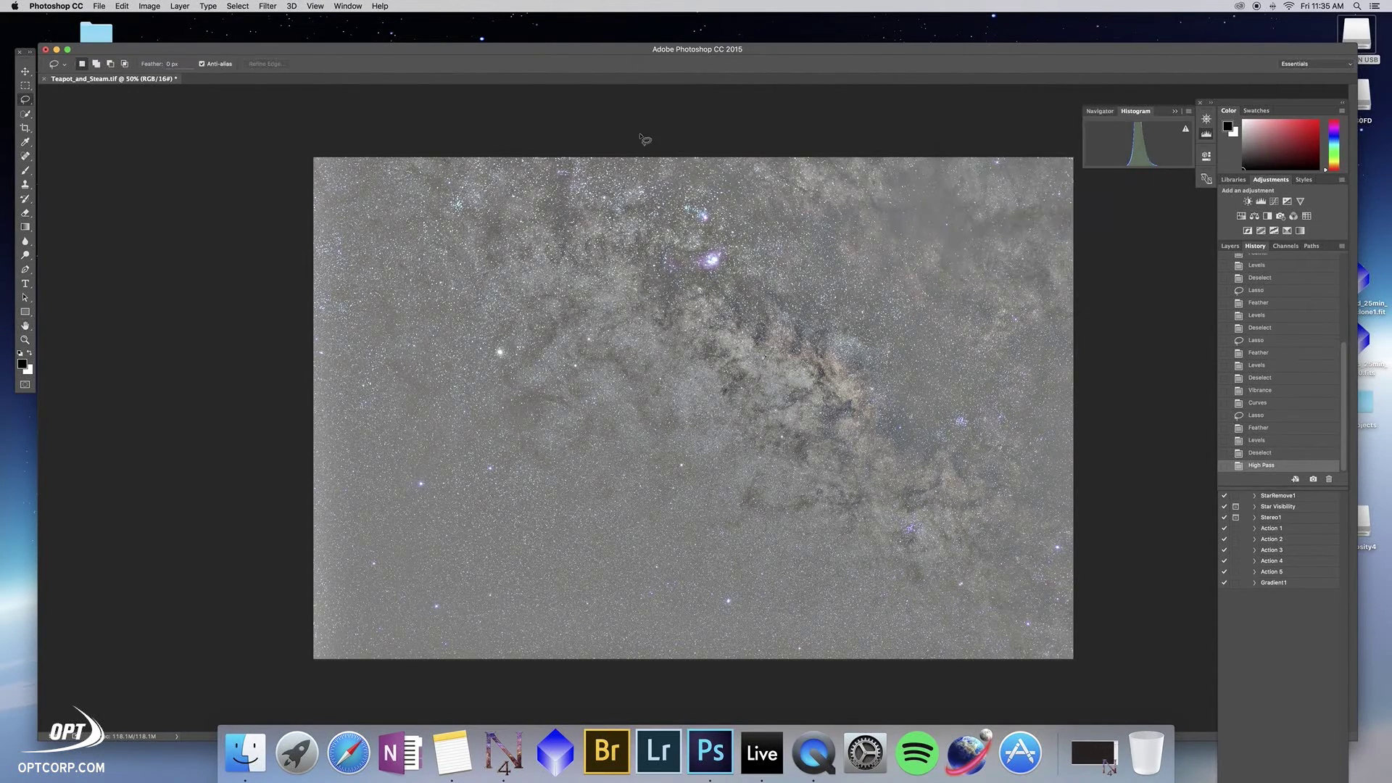
- Fade the High Pass to Soft Light mode at about 49% opacity
left_click(122, 7)
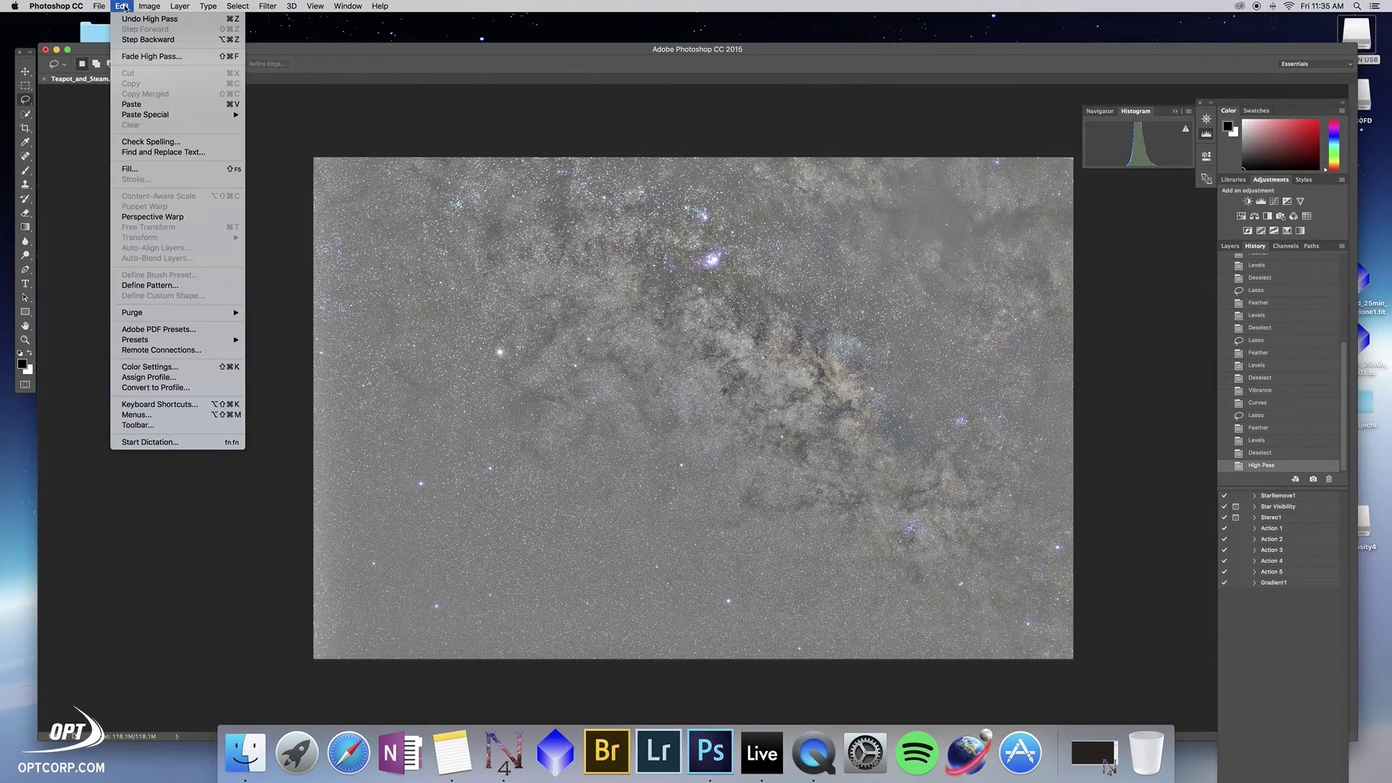
left_click(138, 56)
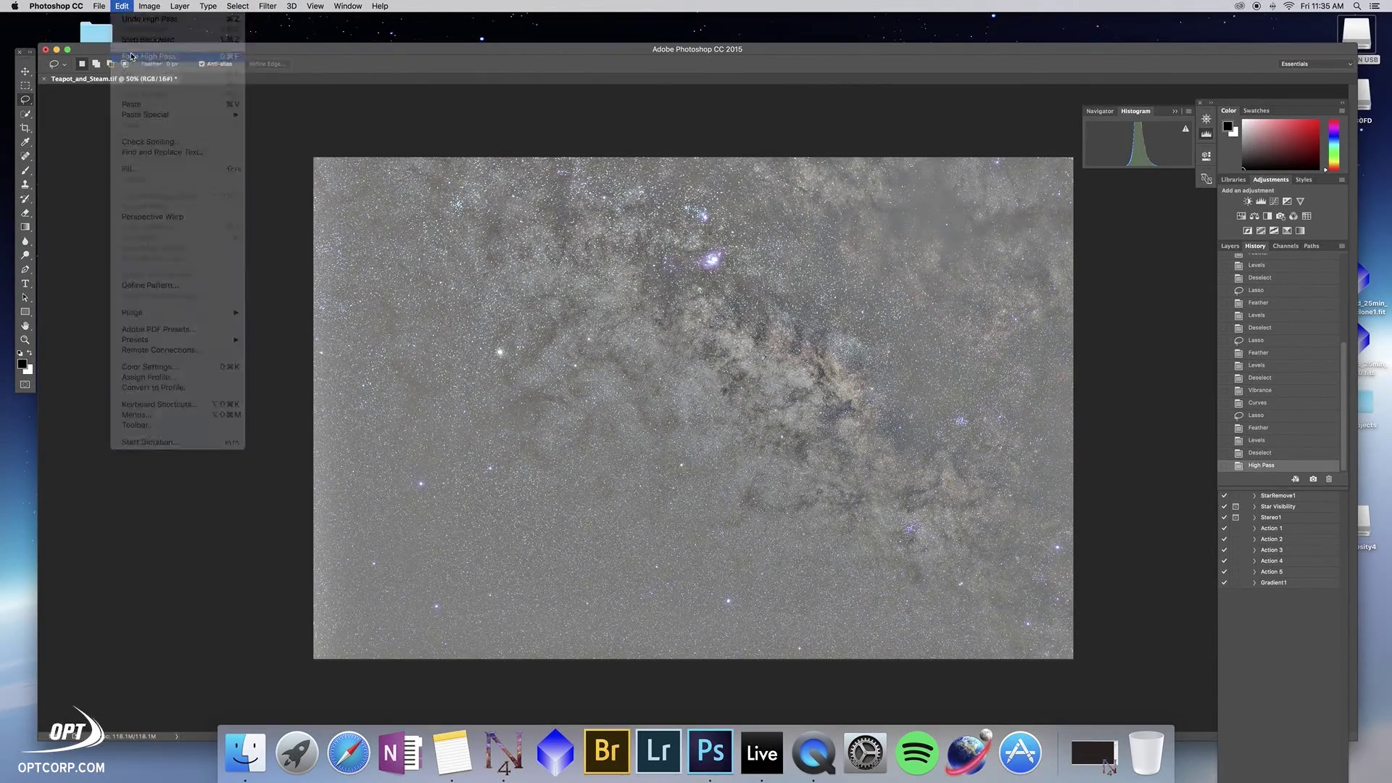
left_click(723, 364)
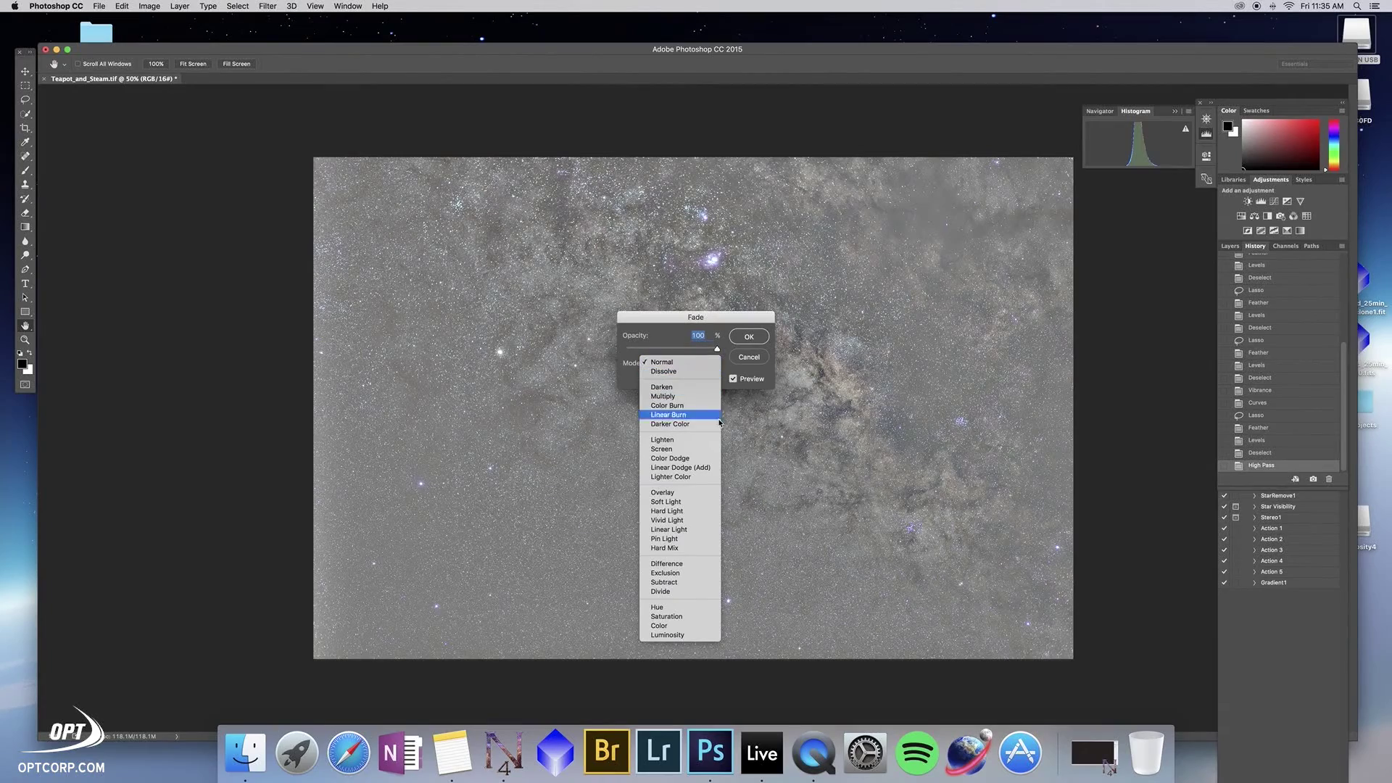
left_click(690, 502)
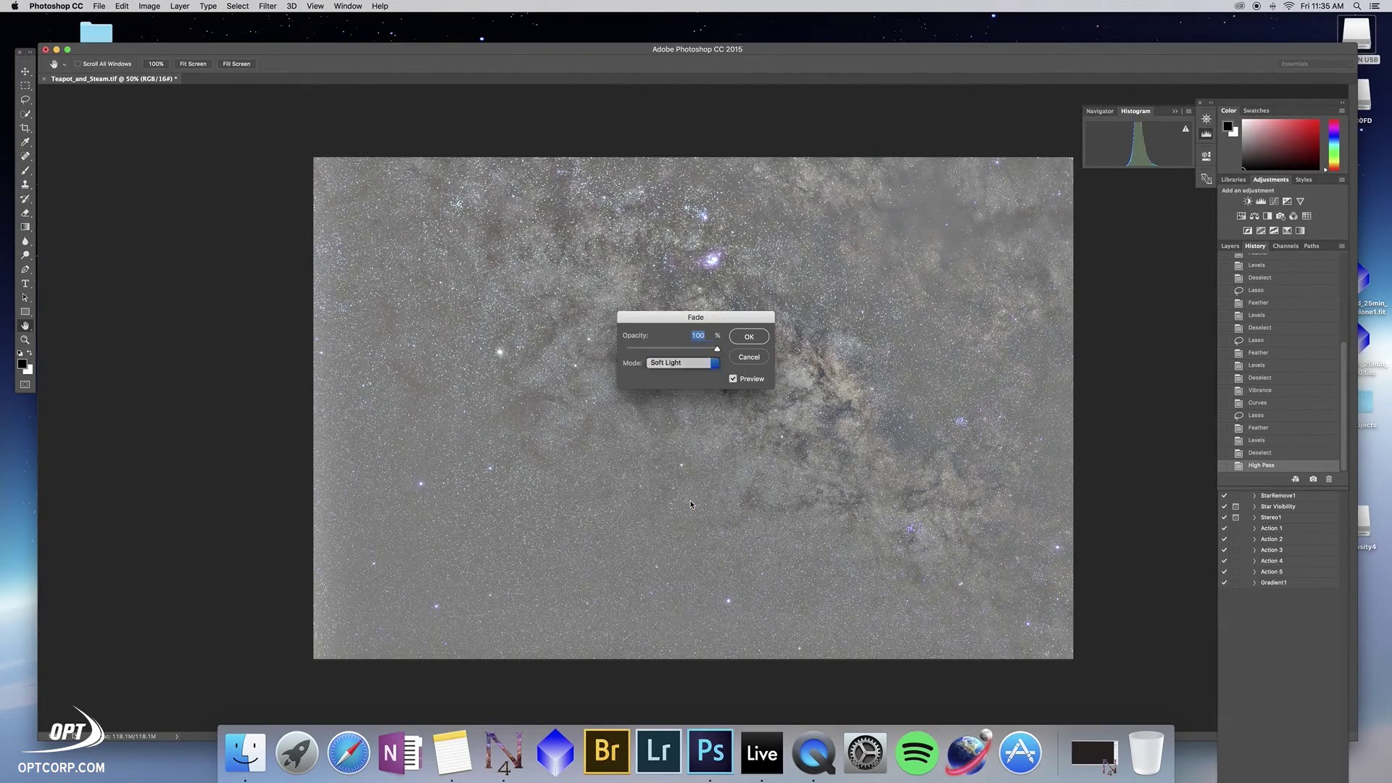
left_click_drag(690, 325, 400, 395)
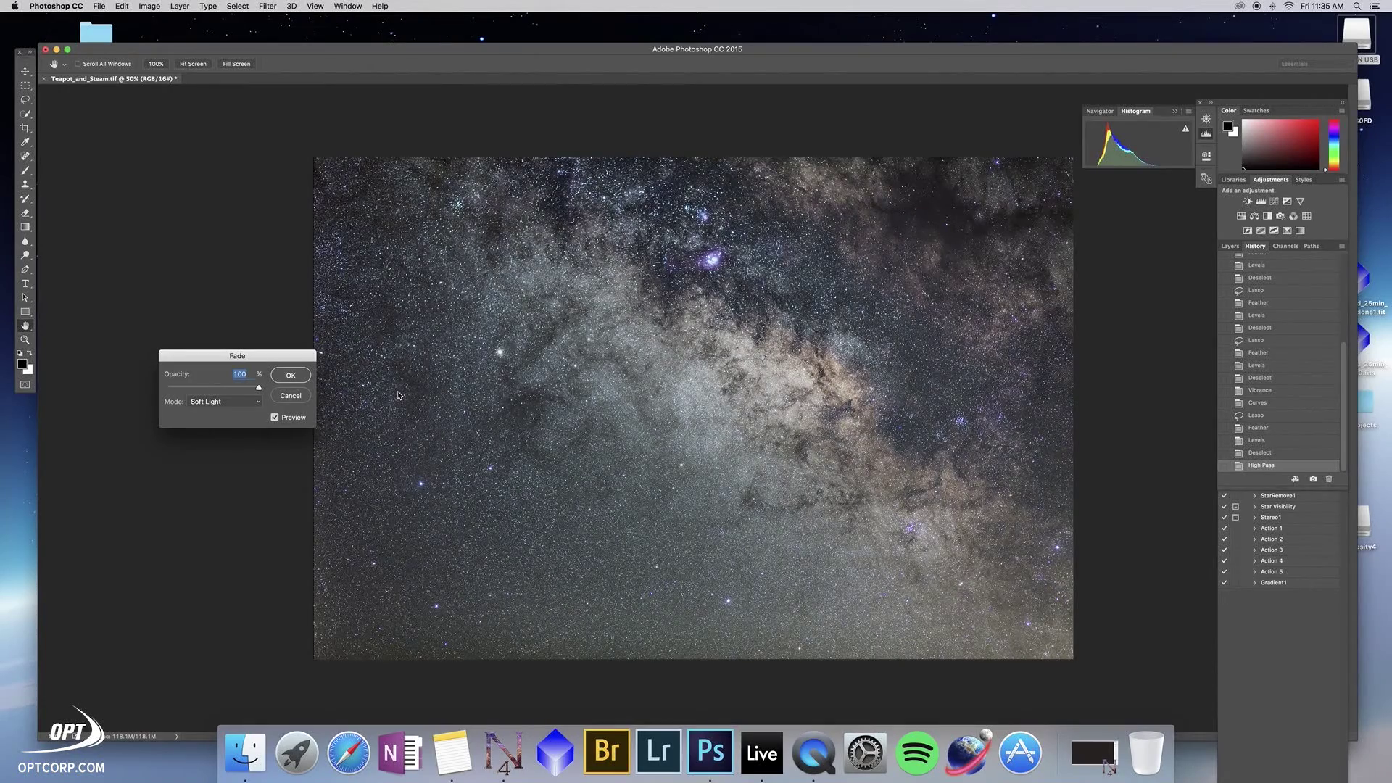
left_click_drag(259, 388, 216, 395)
left_click_drag(213, 393, 214, 394)
left_click(283, 376)
key("l")
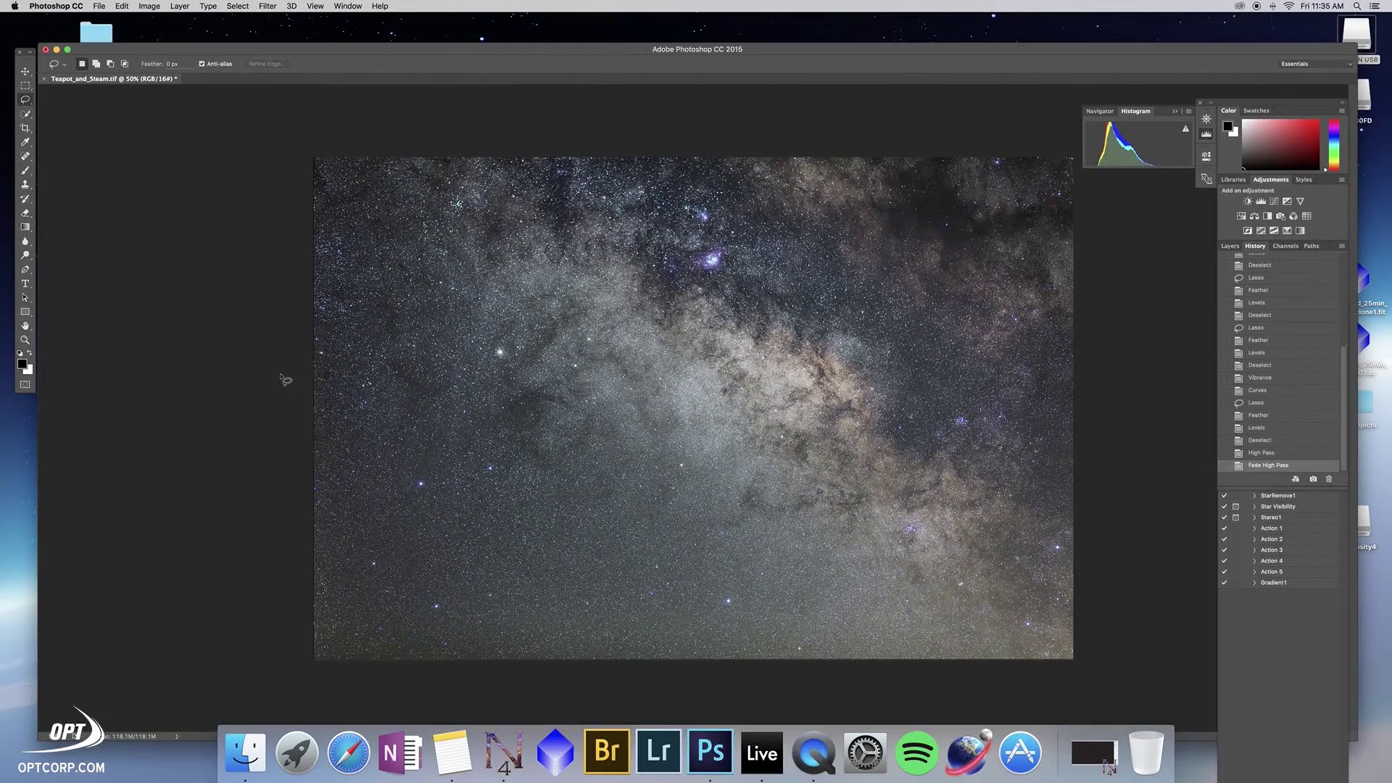
- Run a second High Pass filter with a 40.2-pixel radius
left_click(269, 7)
mouse_move(341, 228)
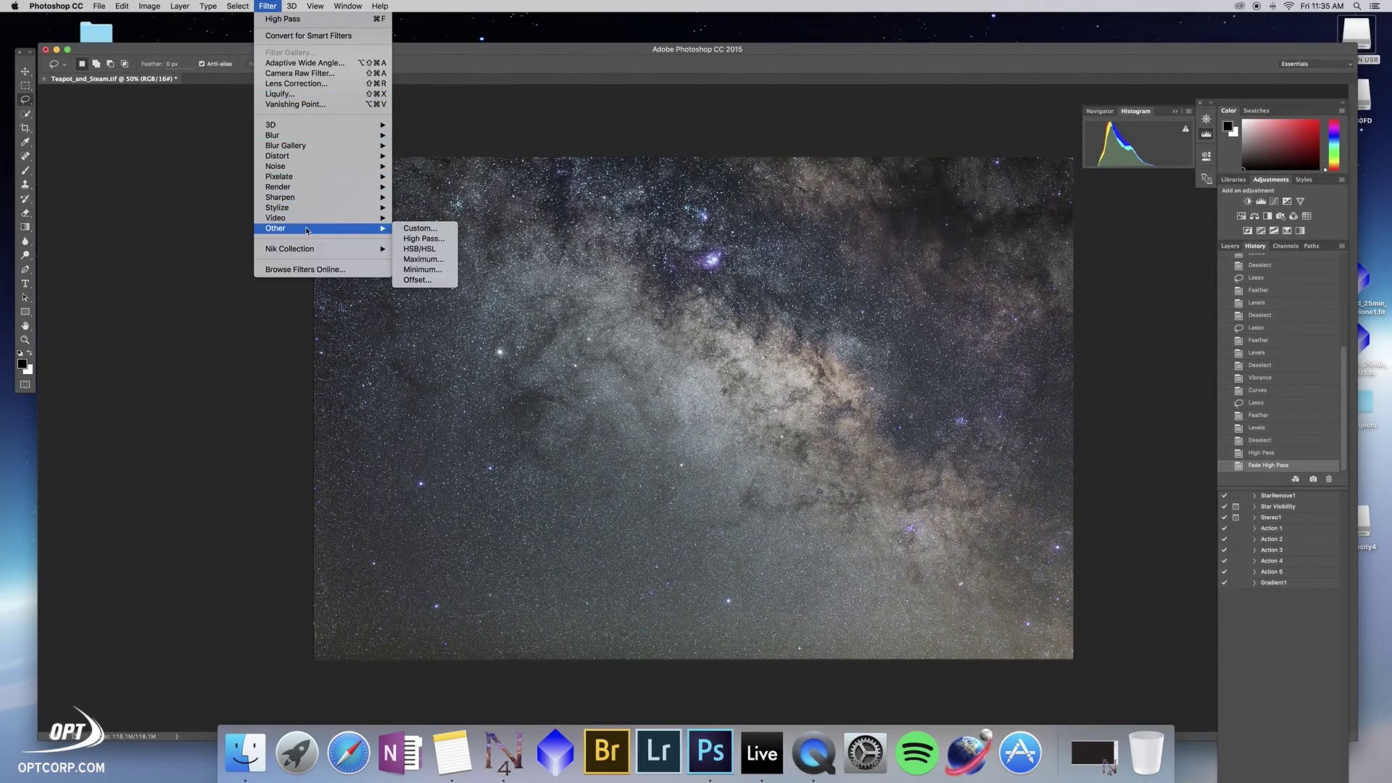
left_click(422, 239)
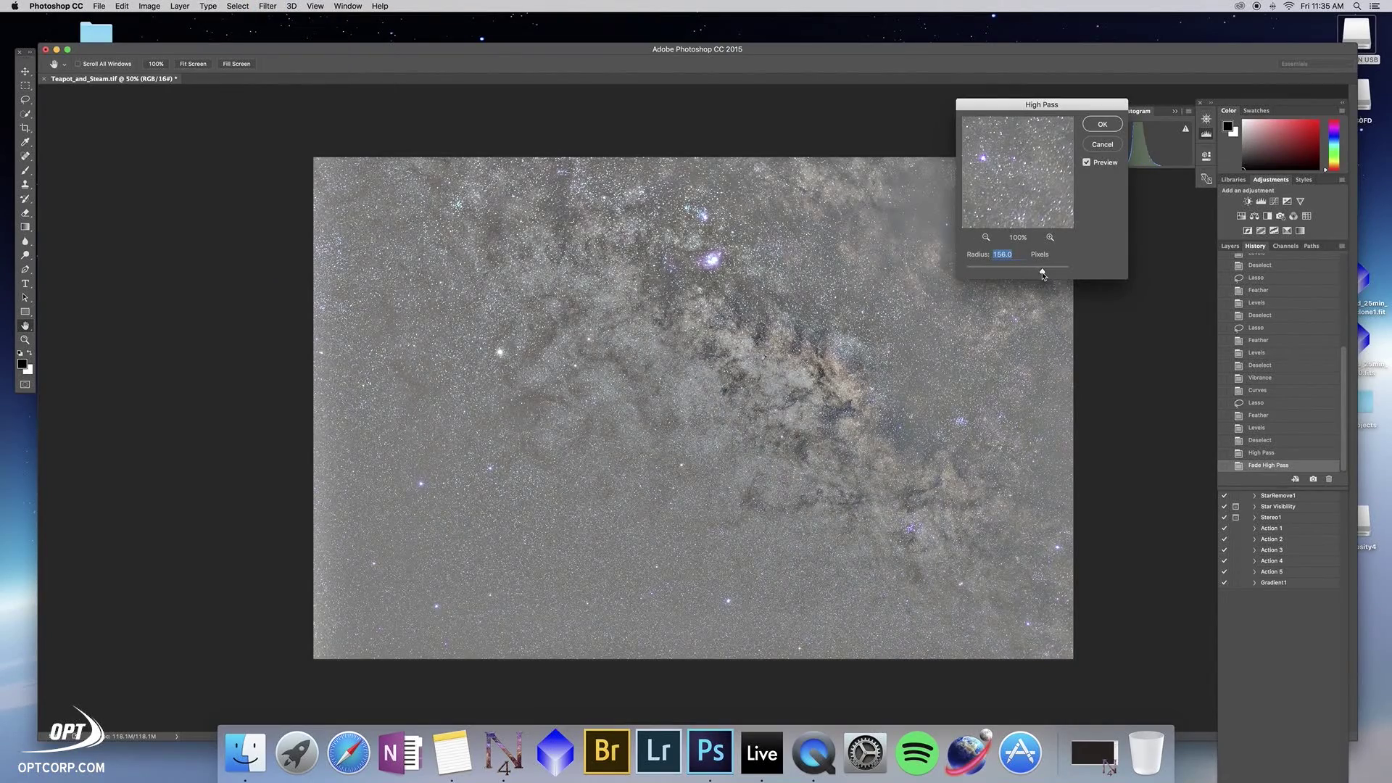
left_click_drag(1042, 273, 1018, 274)
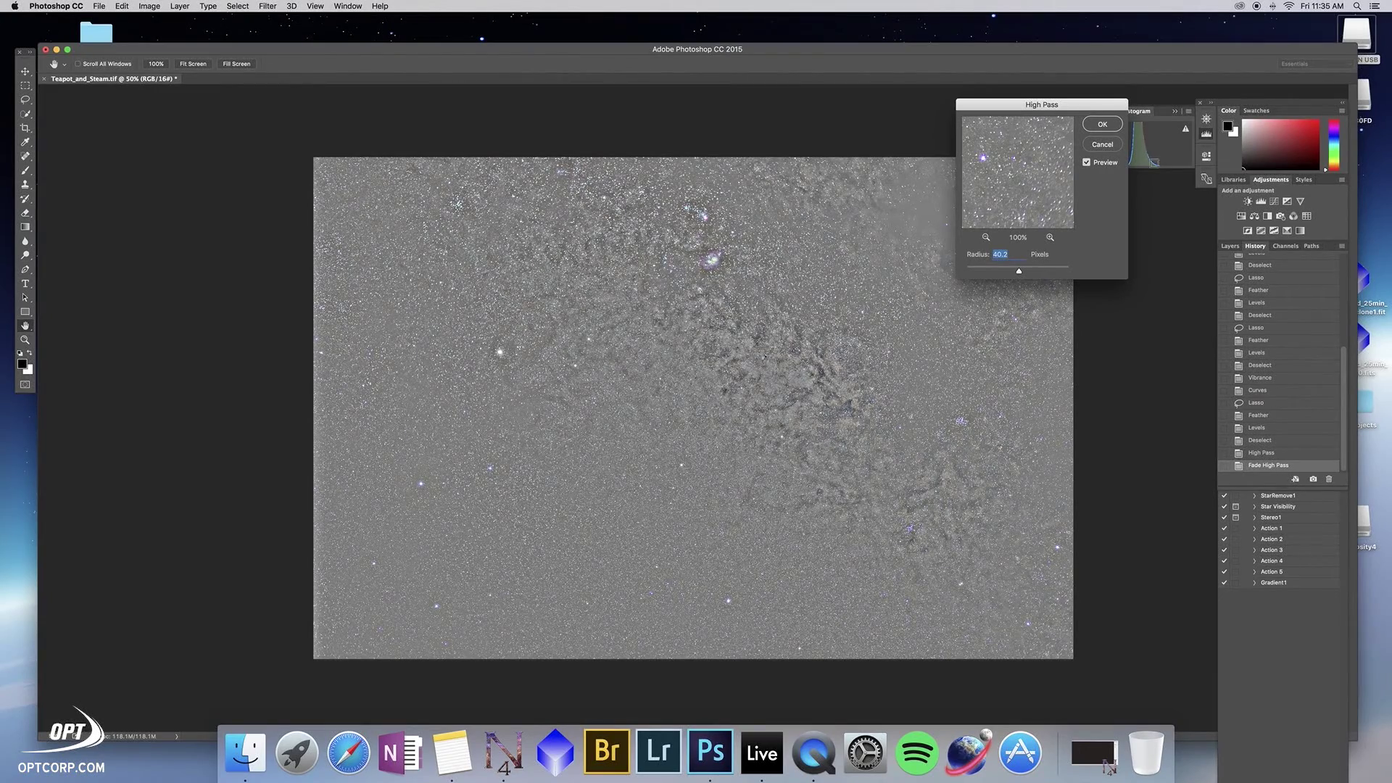
left_click(1105, 124)
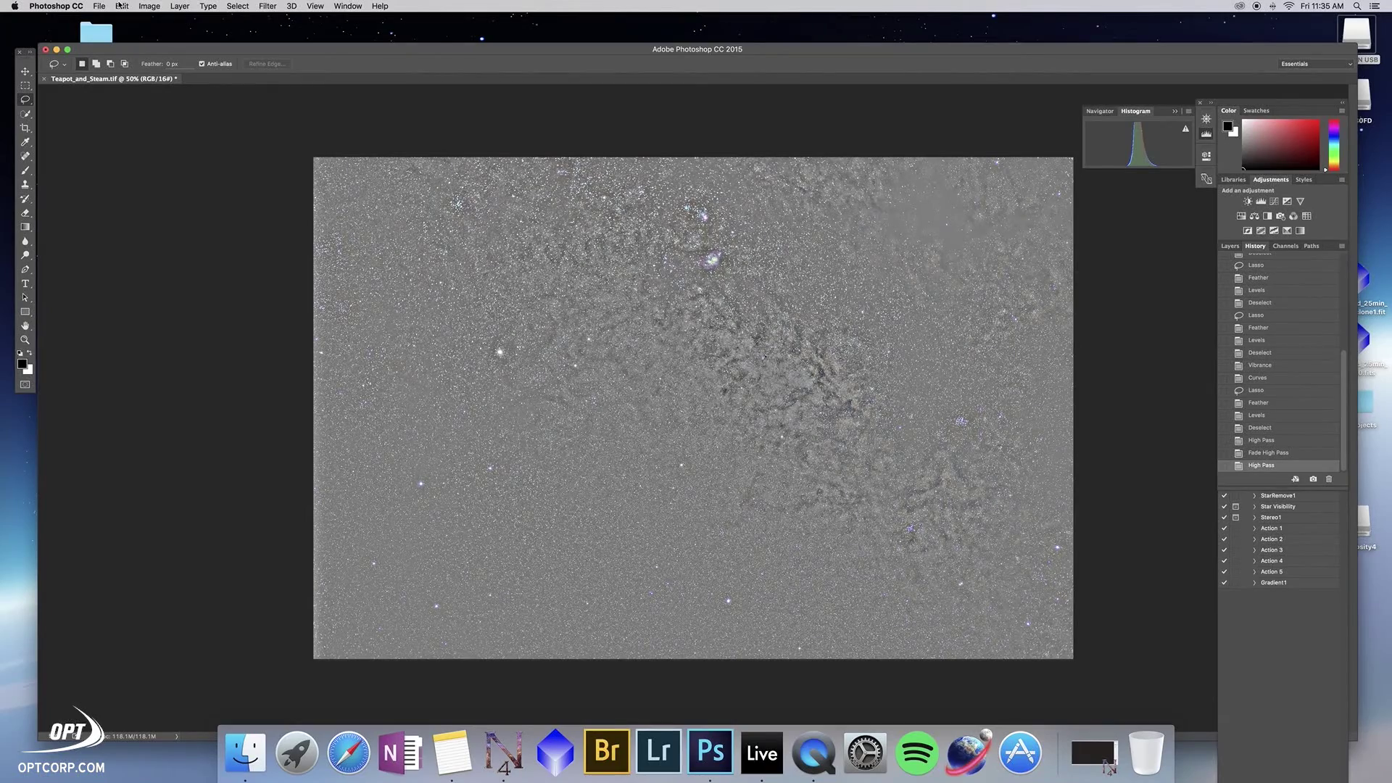
- Fade the second High Pass to Soft Light at about 49% opacity
left_click(120, 6)
left_click(132, 56)
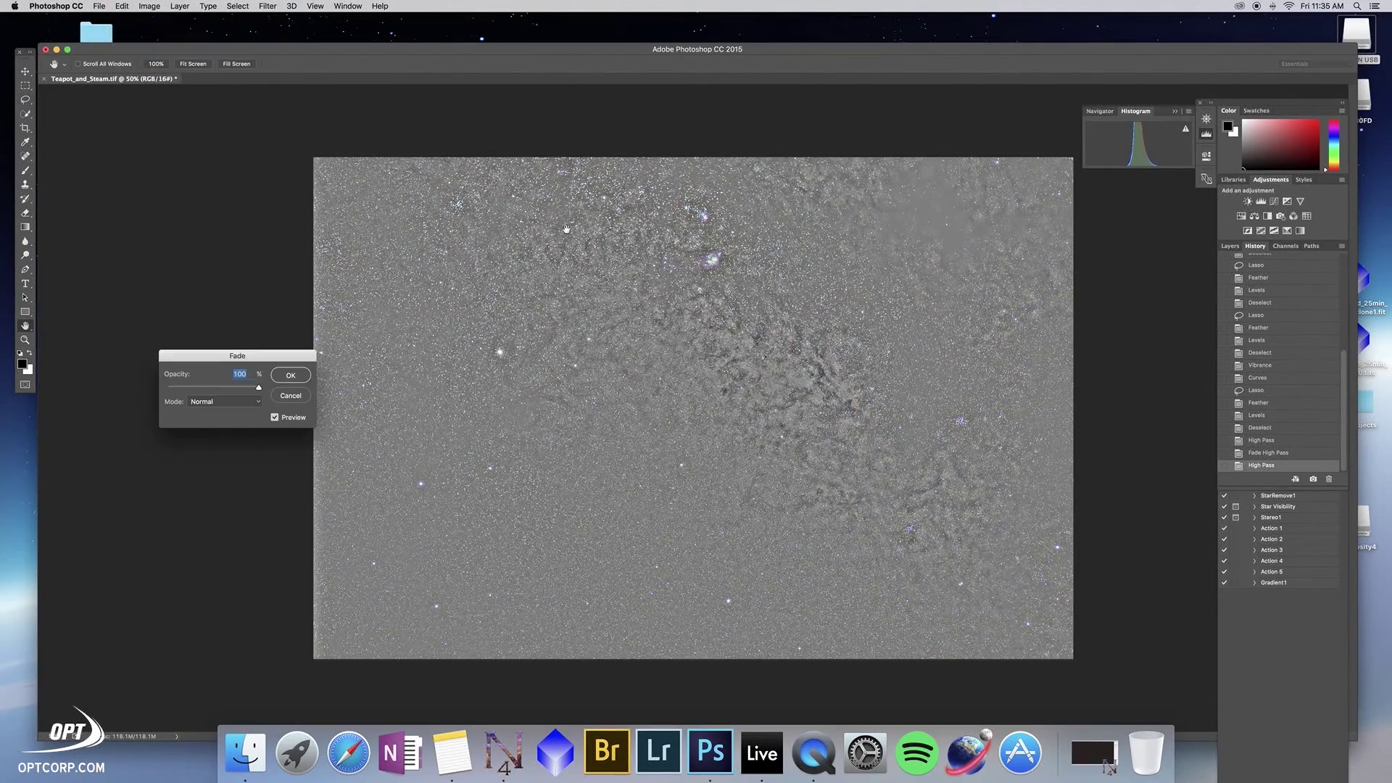
left_click(242, 406)
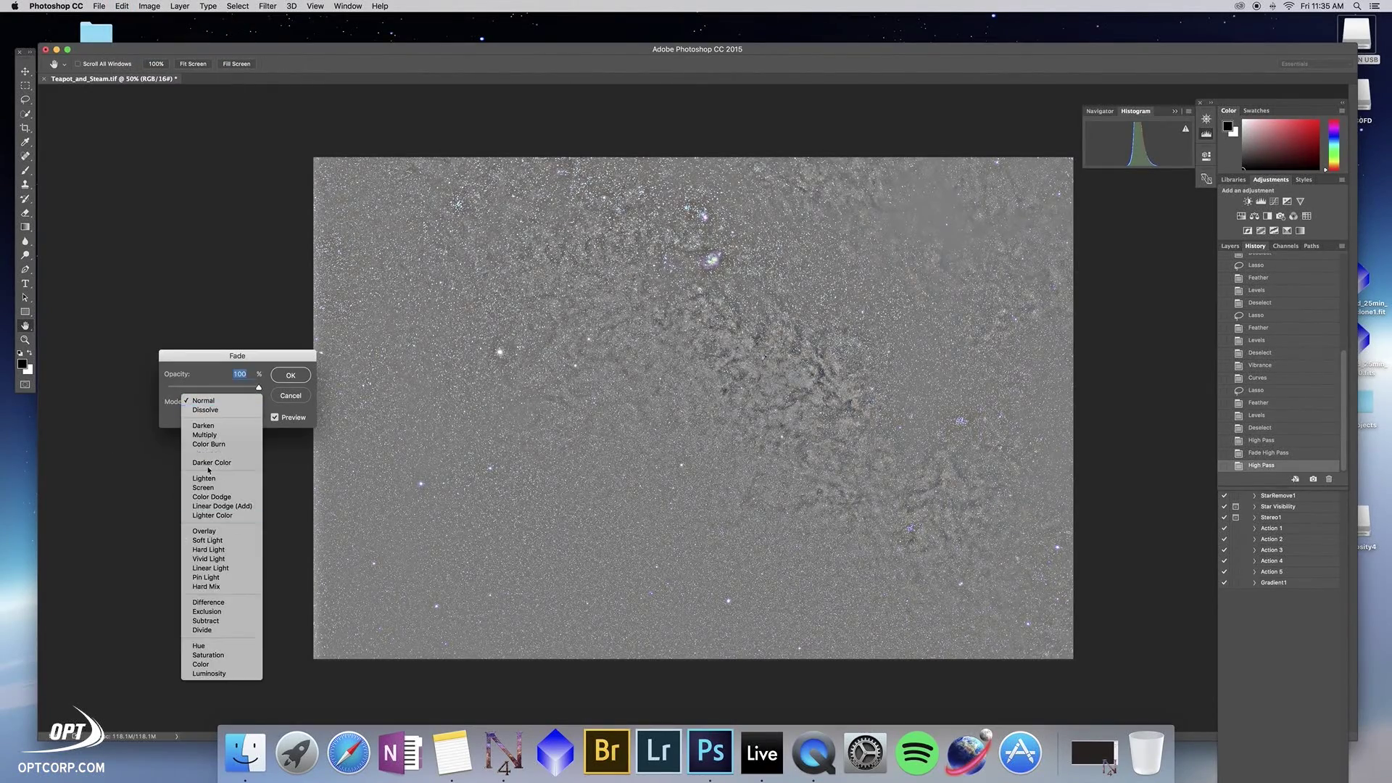
left_click(202, 540)
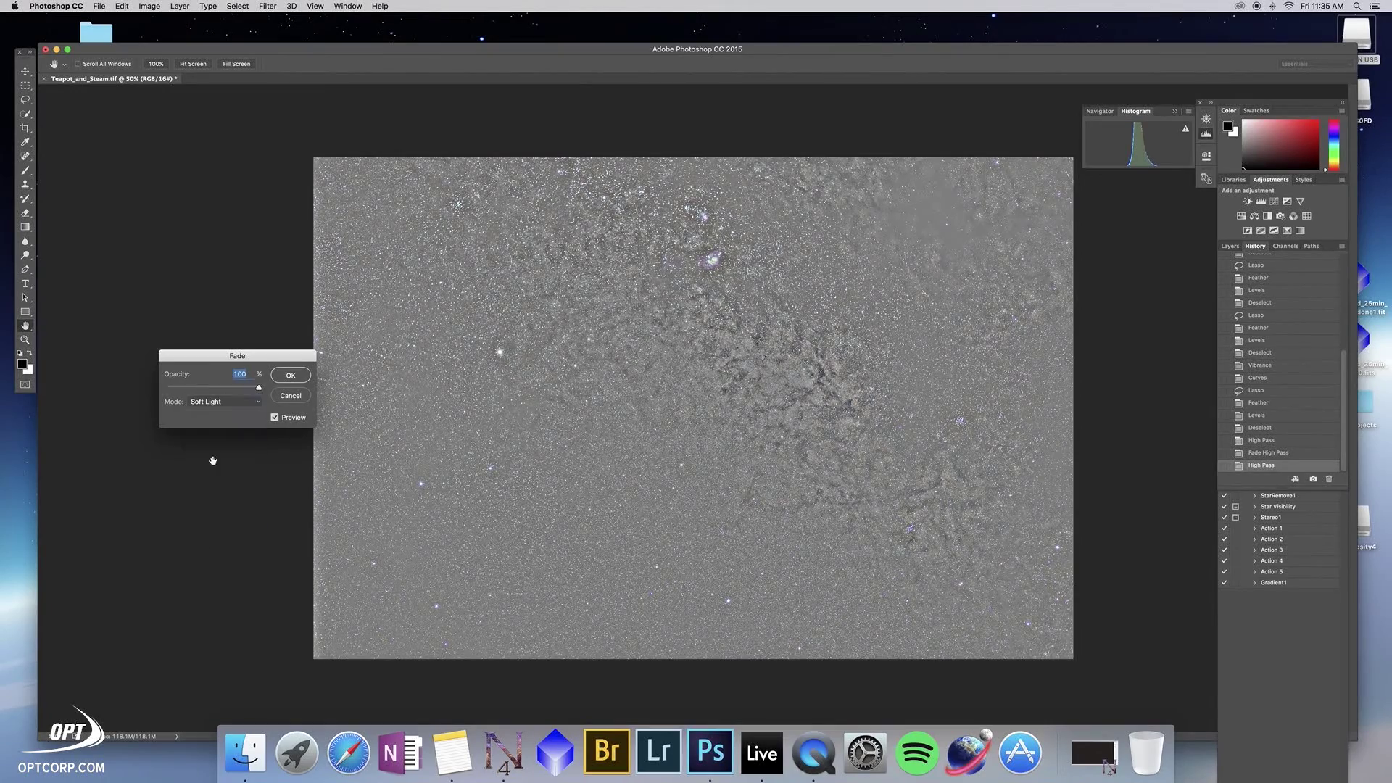
left_click(217, 388)
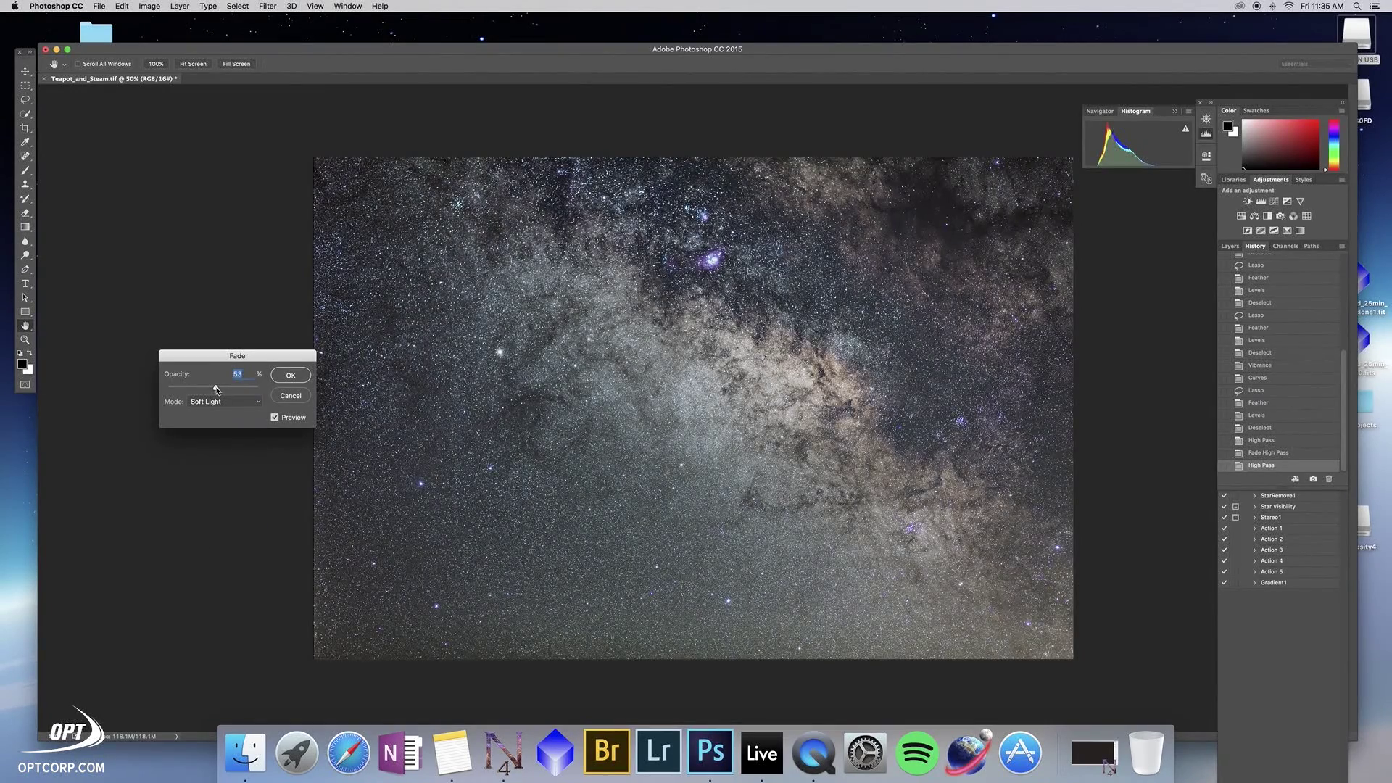
left_click_drag(216, 389, 214, 389)
left_click(289, 376)
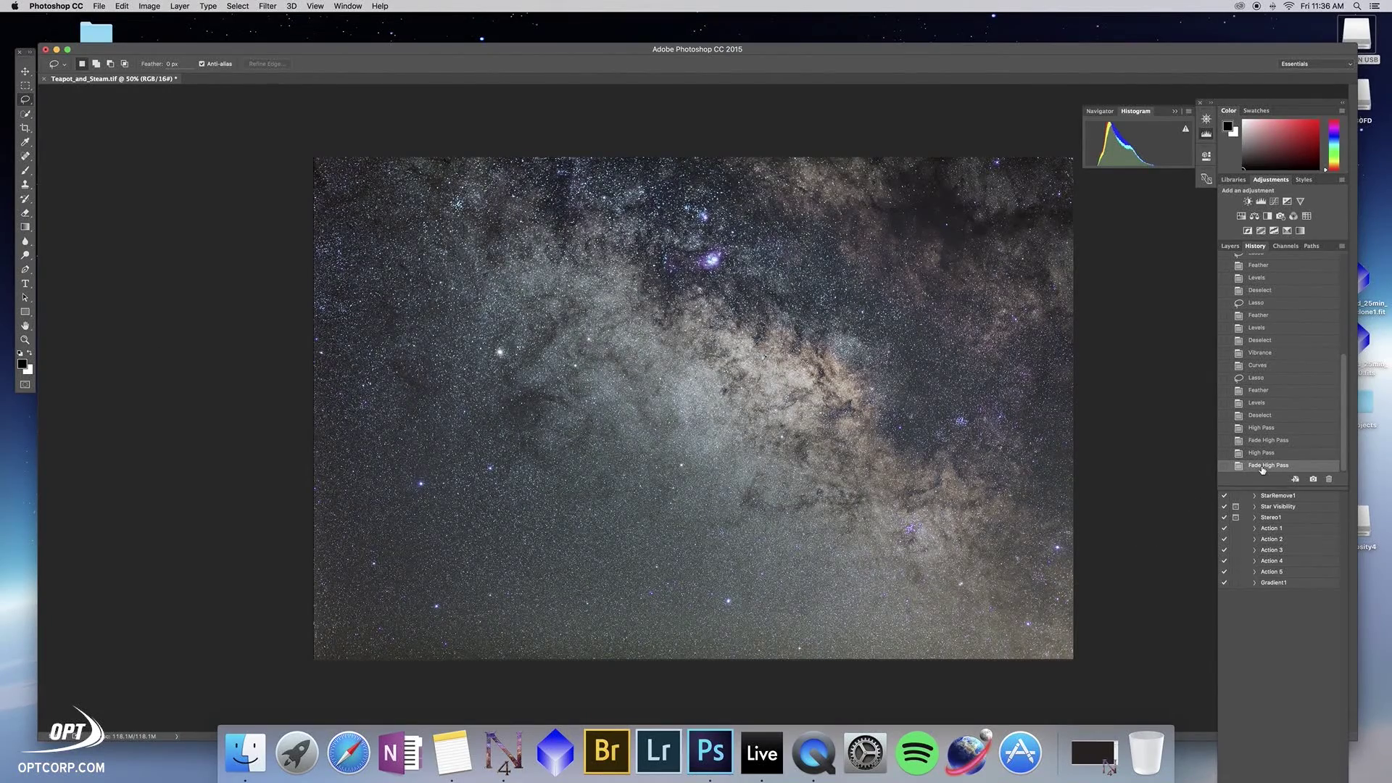
left_click(1264, 404)
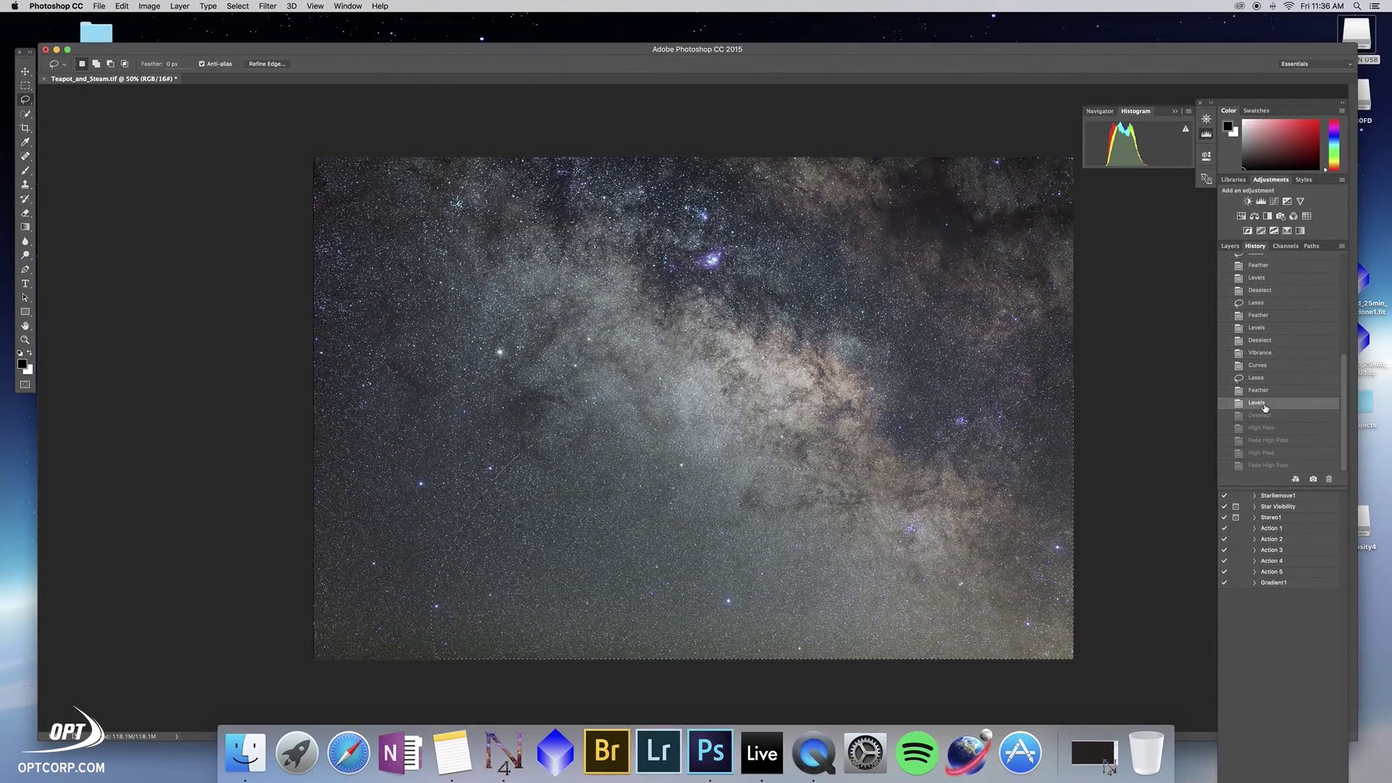
left_click(1253, 444)
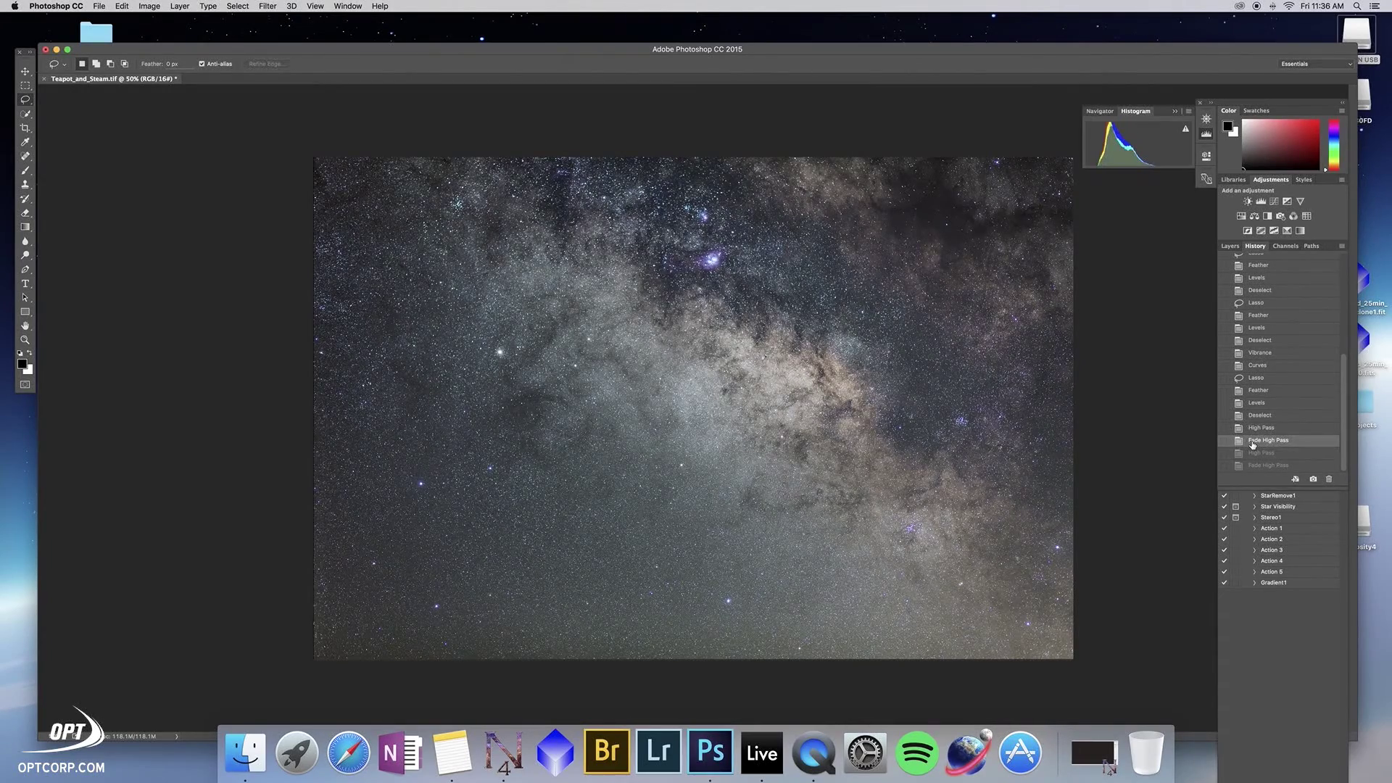
left_click(1252, 466)
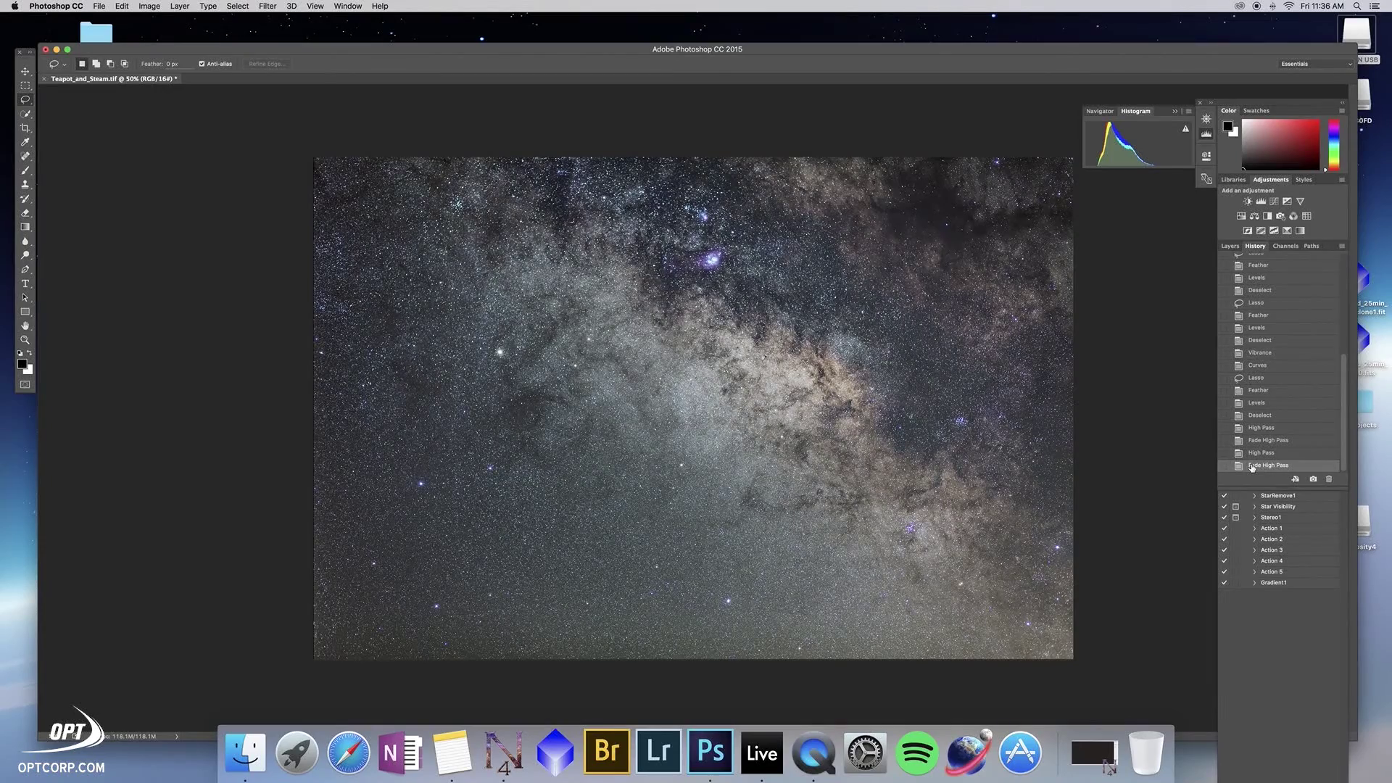